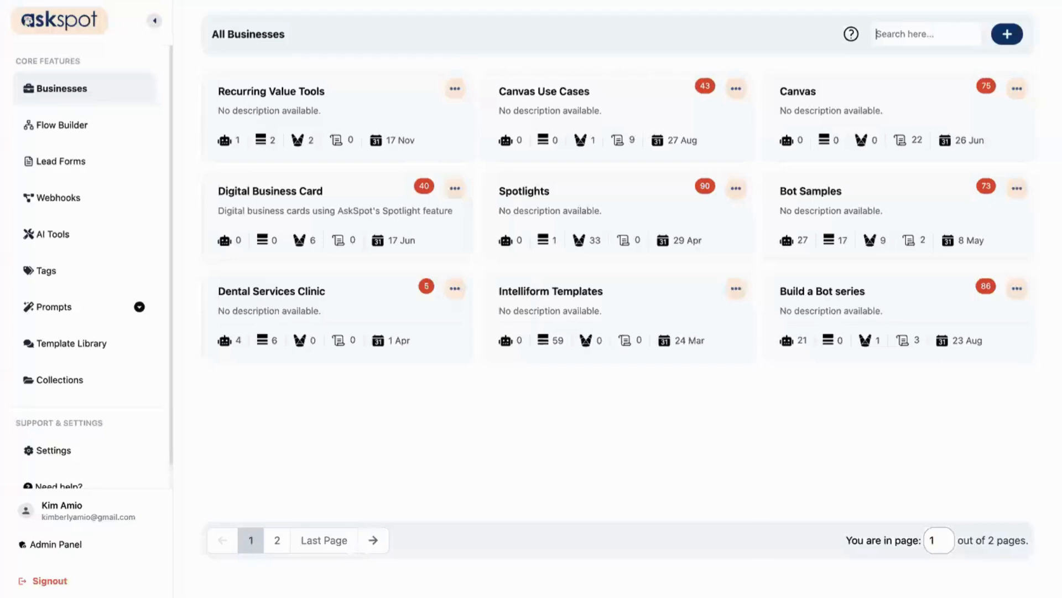
- In the Canvas Use Cases business, create a new Canvas tool named Holiday Promo Campaign Builder
{"action": "left_click", "coordinate": [550, 88]}
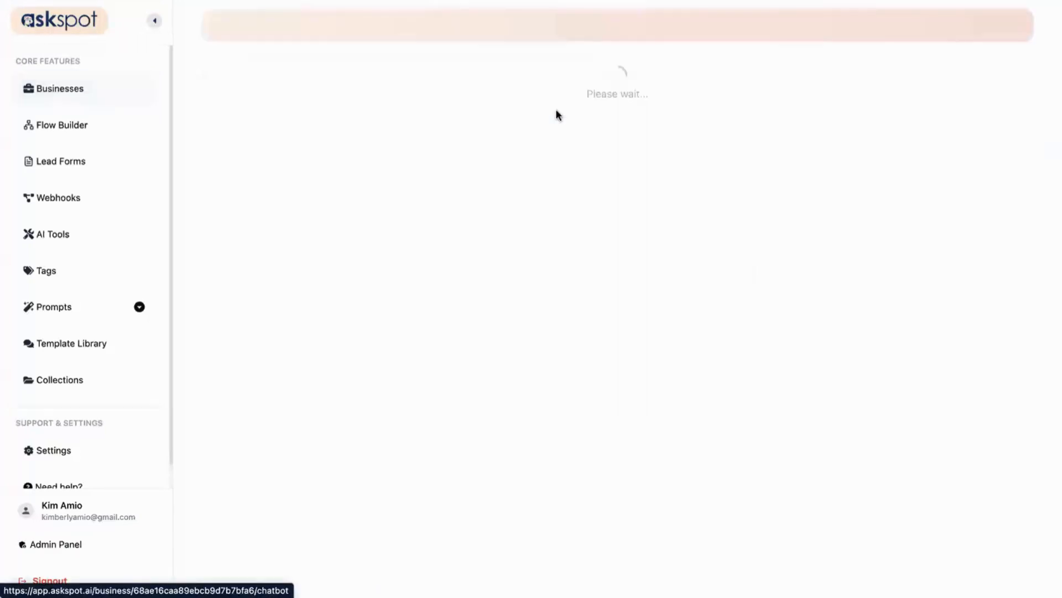
{"action": "left_click", "coordinate": [155, 21]}
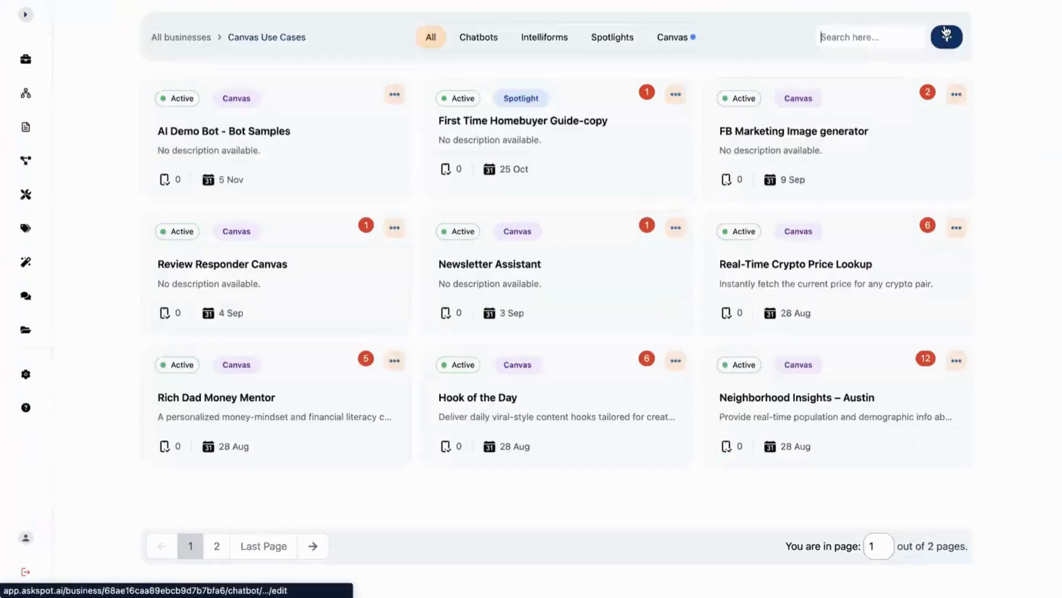
{"action": "left_click", "coordinate": [947, 37]}
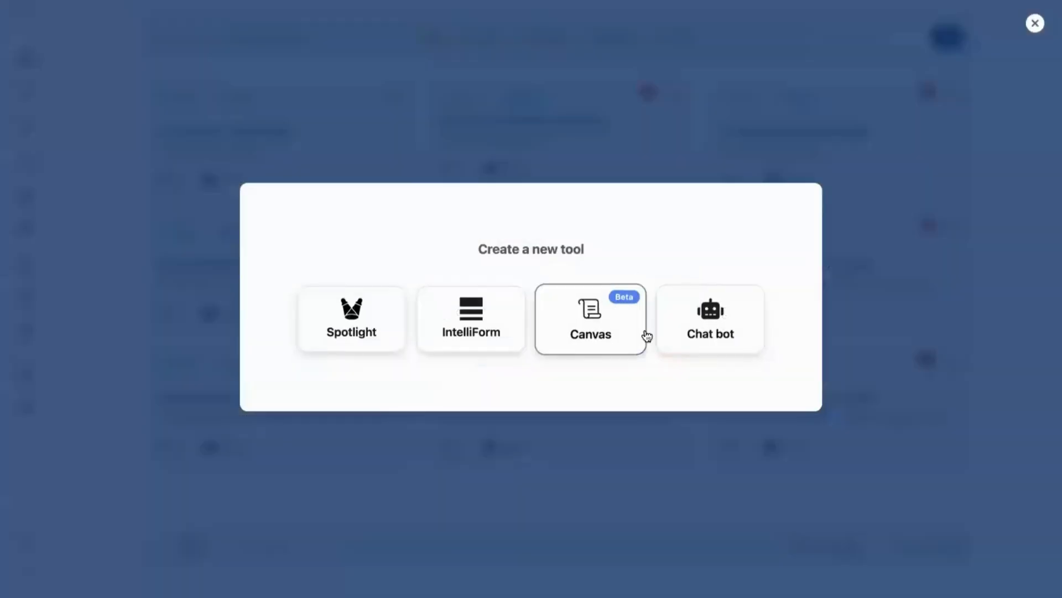
{"action": "left_click", "coordinate": [574, 311]}
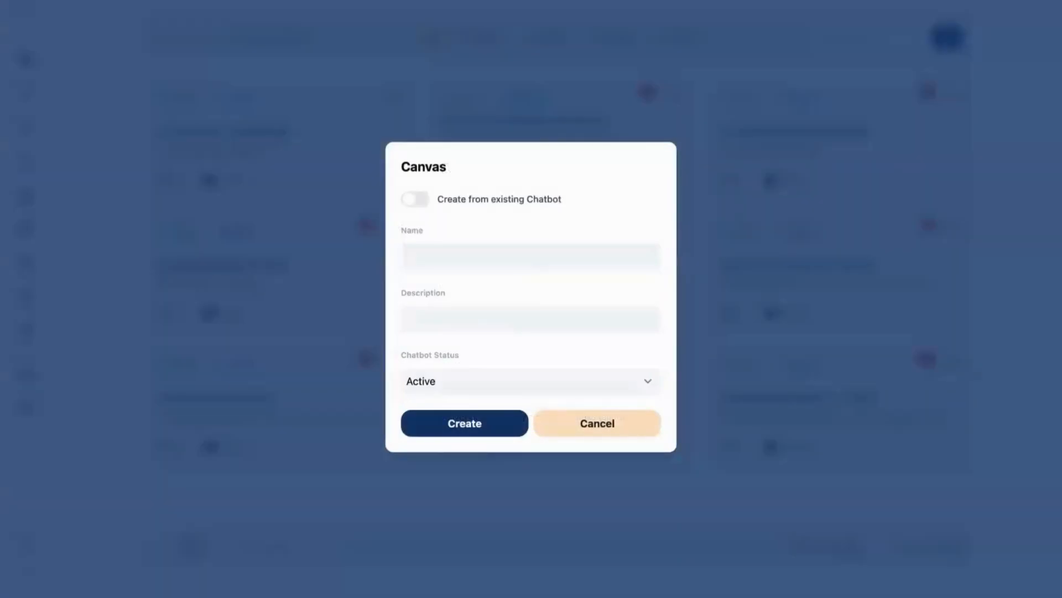
{"action": "left_click", "coordinate": [466, 256]}
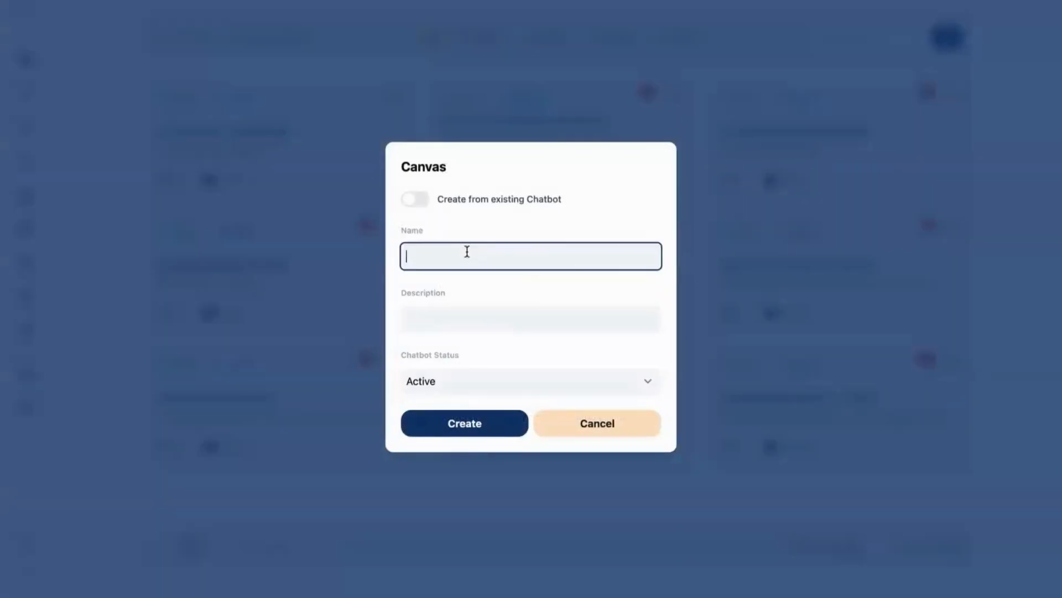
{"action": "type", "text": "Holiday Promo Campaign Builder"}
{"action": "left_click", "coordinate": [525, 256]}
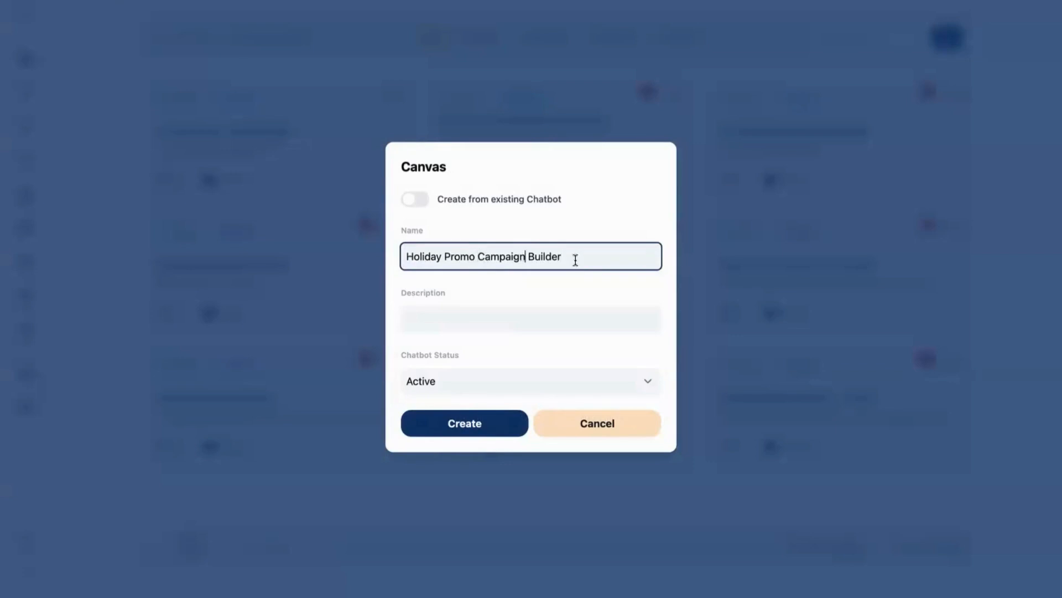
{"action": "left_click", "coordinate": [496, 426]}
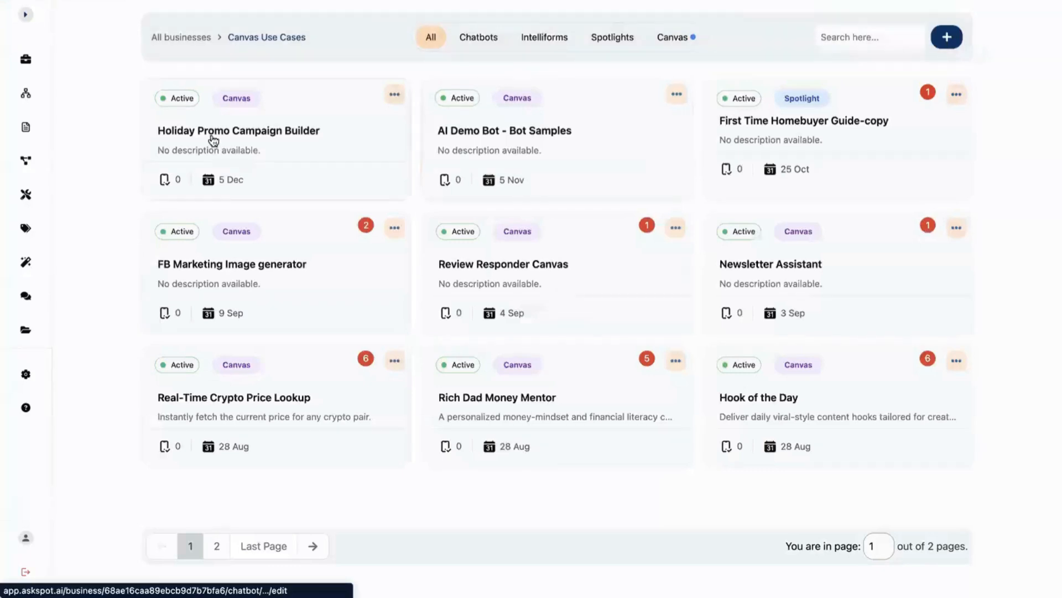
- Open the Holiday Promo Campaign Builder canvas and go through the header options in its general settings
{"action": "left_click", "coordinate": [272, 141]}
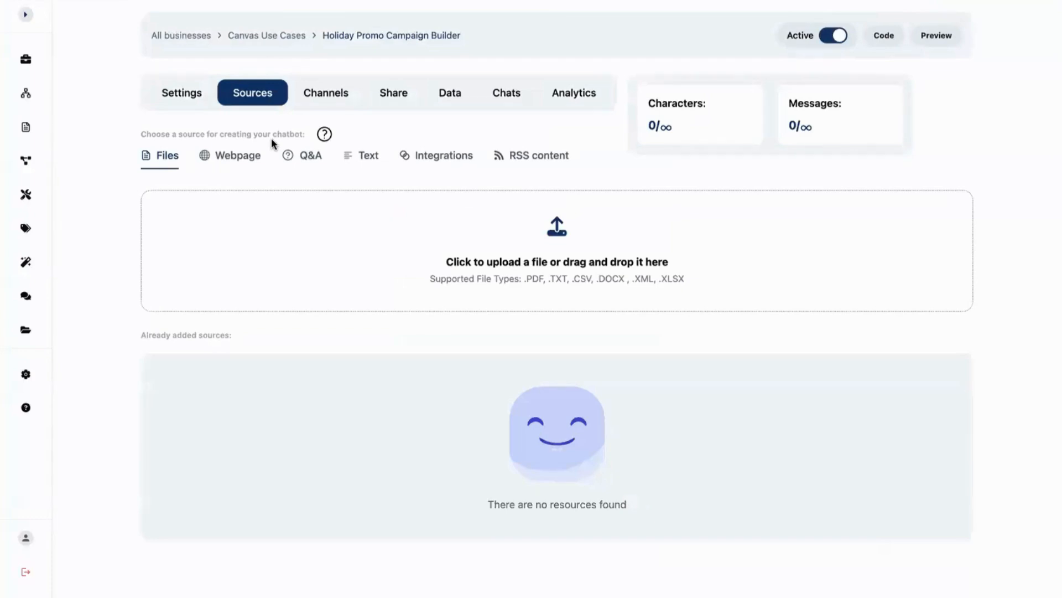
{"action": "left_click", "coordinate": [189, 97]}
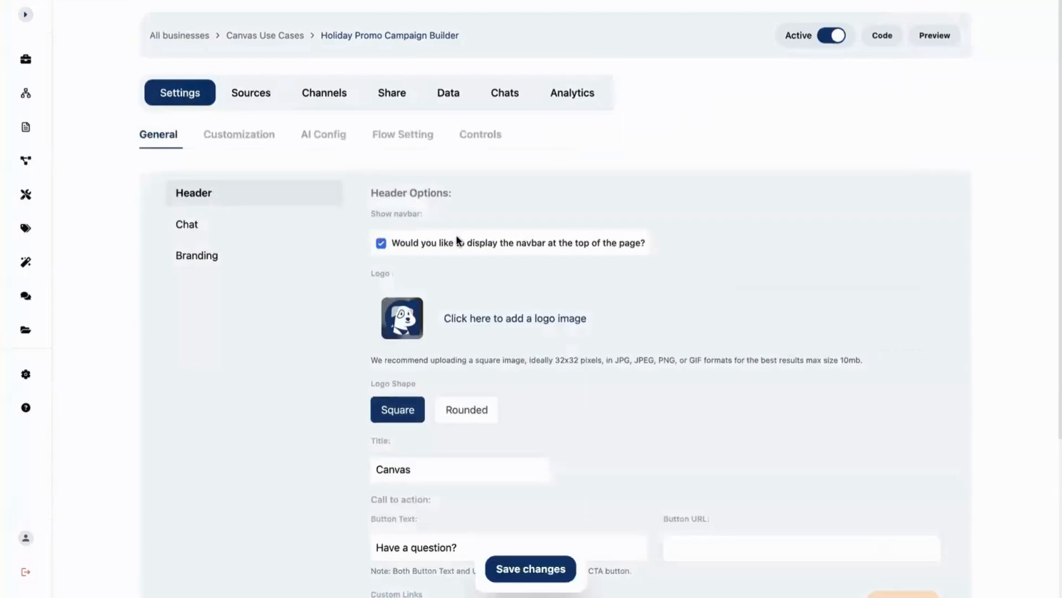
{"action": "scroll", "coordinate": [451, 230], "scroll_direction": "down", "scroll_amount": 2}
{"action": "scroll", "coordinate": [450, 228], "scroll_direction": "down", "scroll_amount": 3}
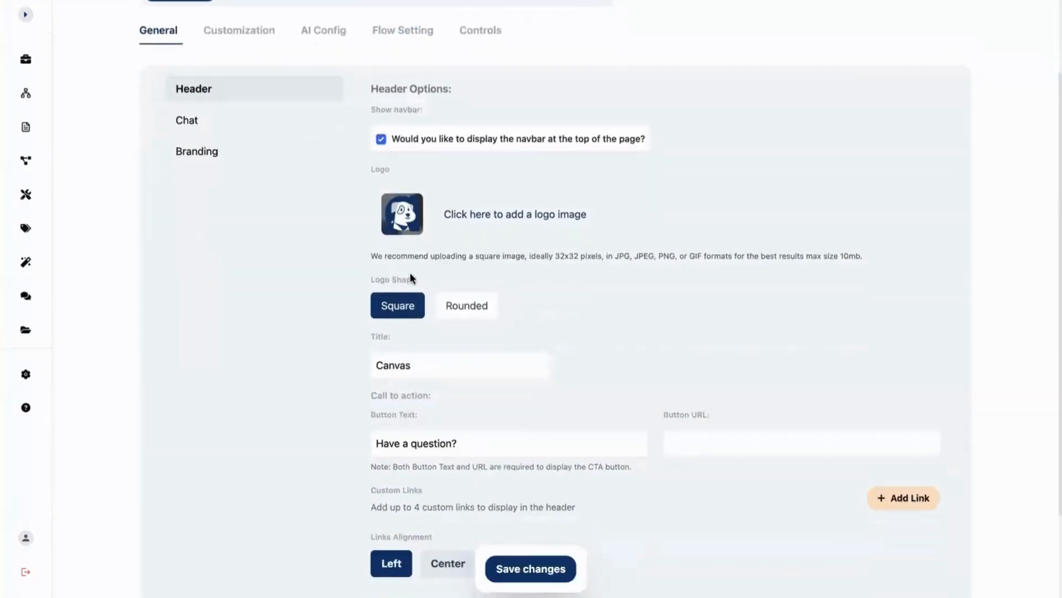
{"action": "scroll", "coordinate": [408, 277], "scroll_direction": "up", "scroll_amount": 5}
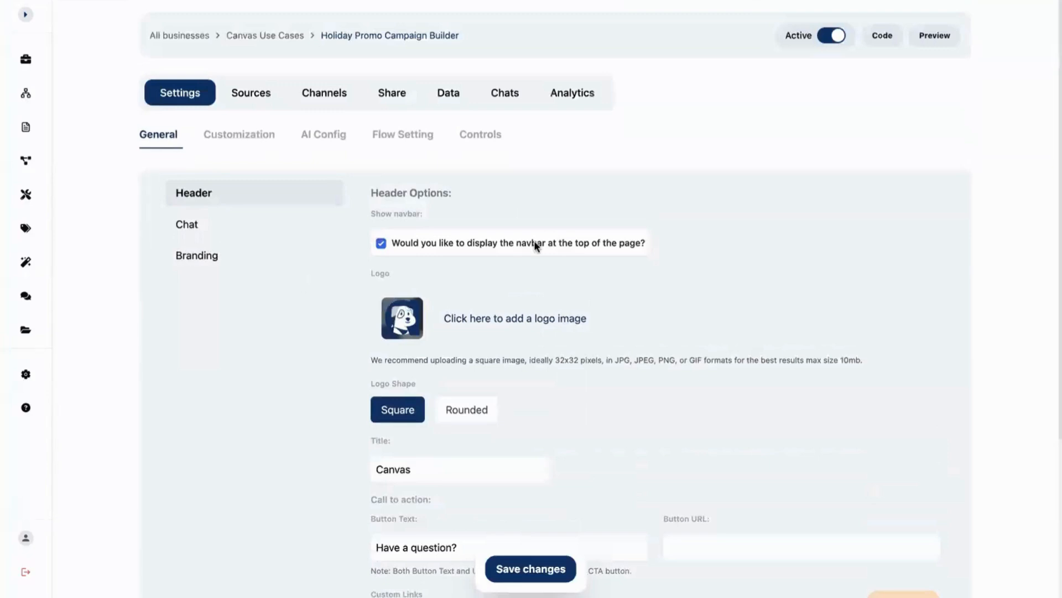
{"action": "scroll", "coordinate": [536, 244], "scroll_direction": "down", "scroll_amount": 5}
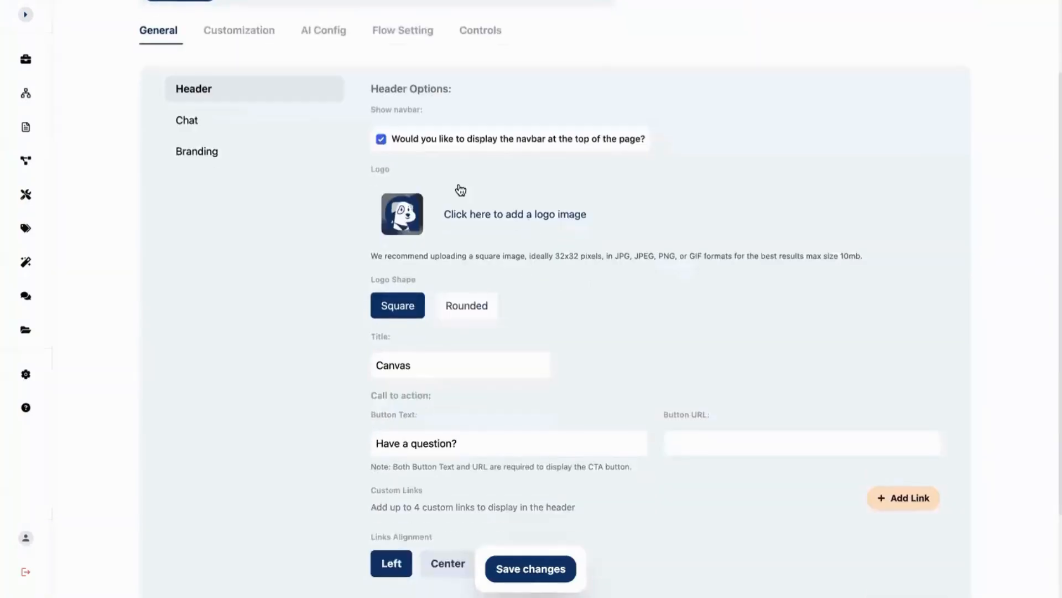
{"action": "scroll", "coordinate": [461, 191], "scroll_direction": "down", "scroll_amount": 1}
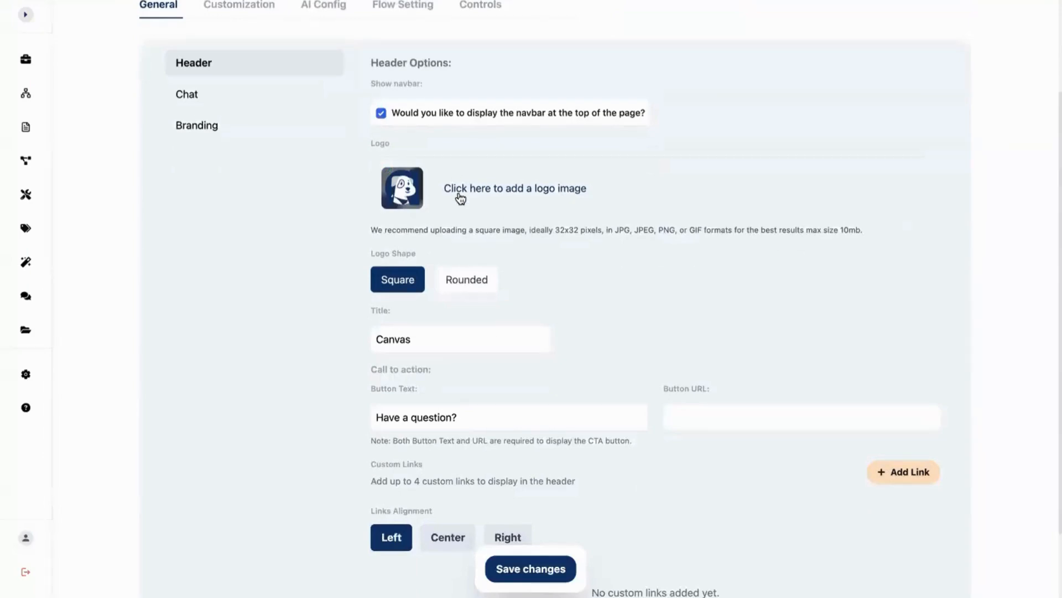
- Upload the Holiday Promo Campaign Builder PNG from Downloads as the header logo
{"action": "left_click", "coordinate": [548, 192]}
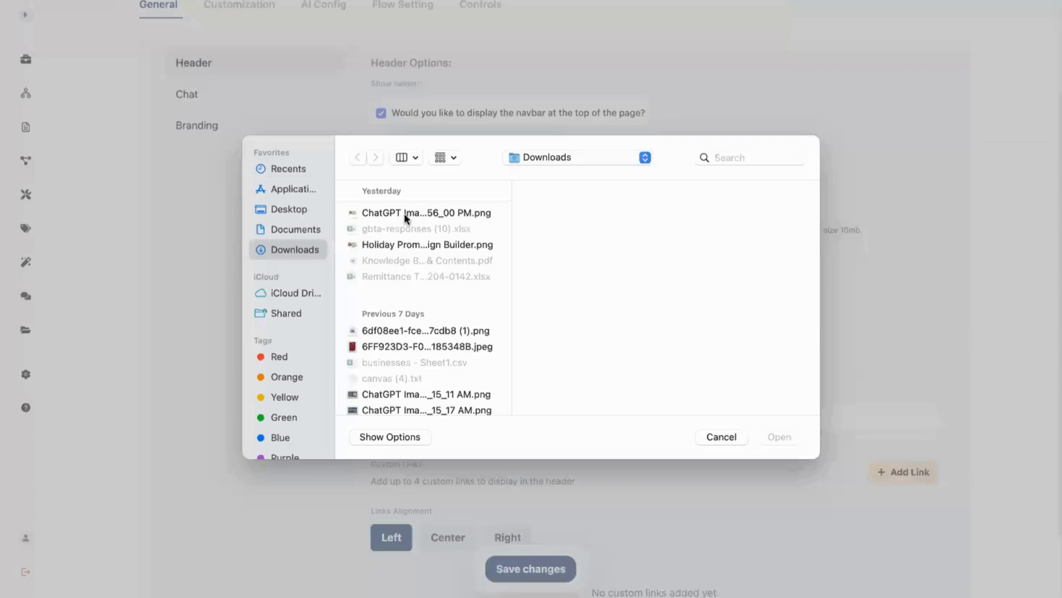
{"action": "left_click", "coordinate": [420, 244]}
{"action": "left_click", "coordinate": [757, 436]}
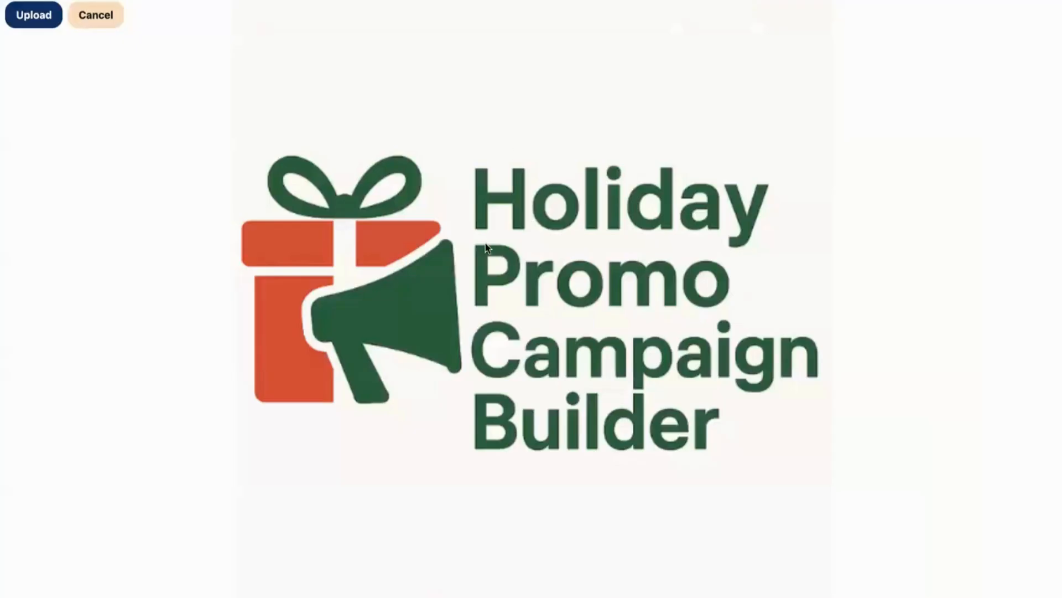
{"action": "left_click", "coordinate": [47, 17]}
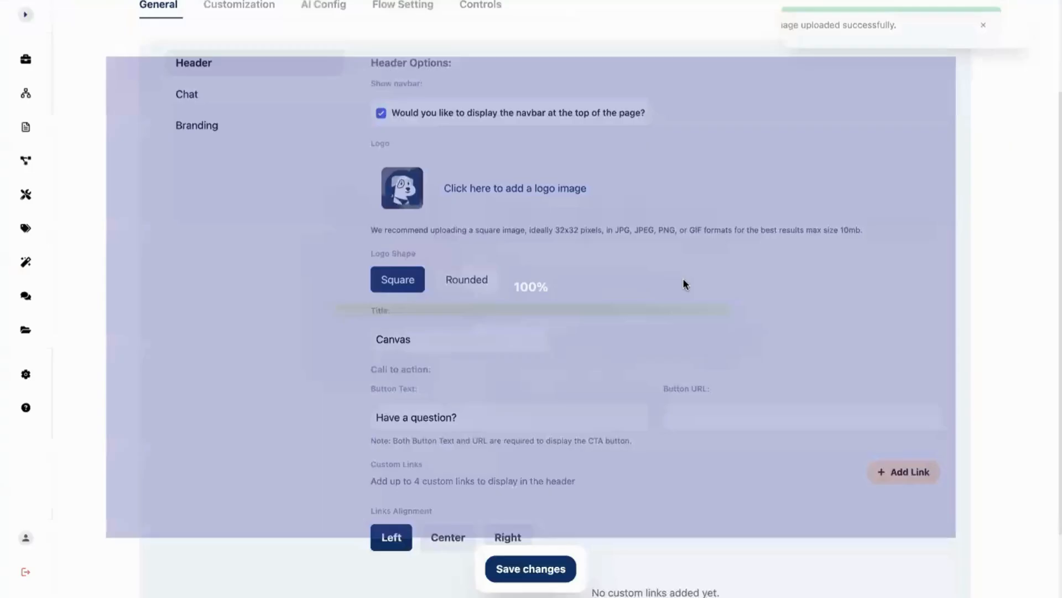
- Set the header title to Holiday Promo Campaign Builder and the call-to-action button text to Build My Holiday Campaign
{"action": "scroll", "coordinate": [485, 270], "scroll_direction": "down", "scroll_amount": 2}
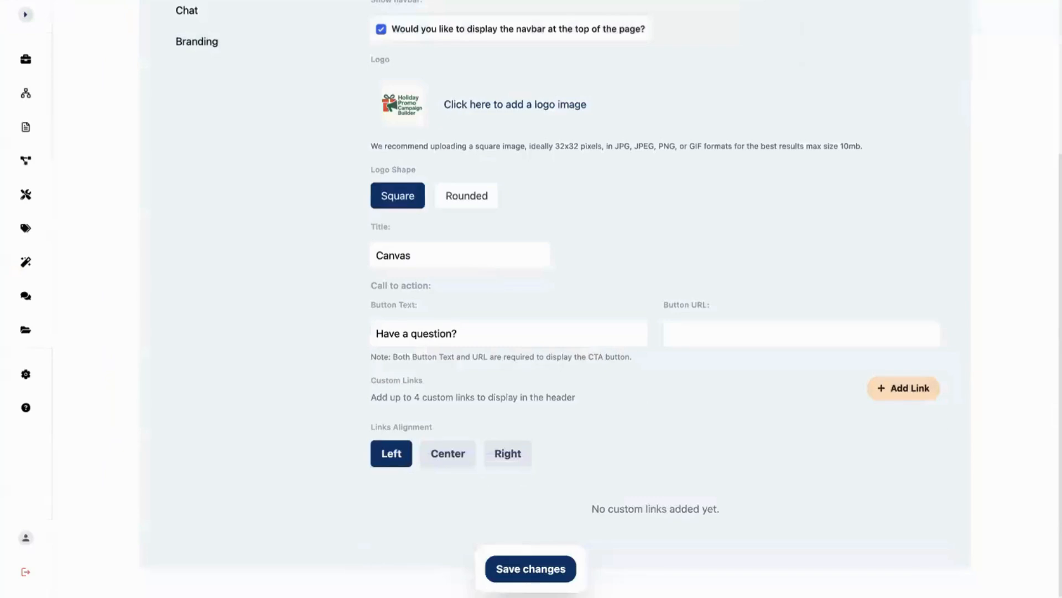
{"action": "triple_click", "coordinate": [443, 265]}
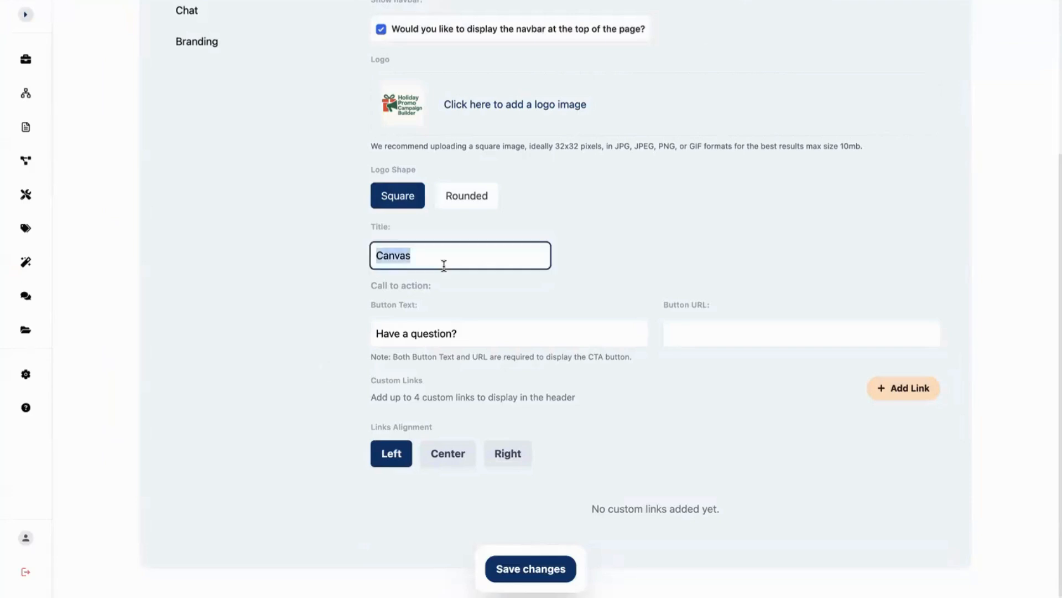
{"action": "type", "text": "Holiday Promo Campaign Builder"}
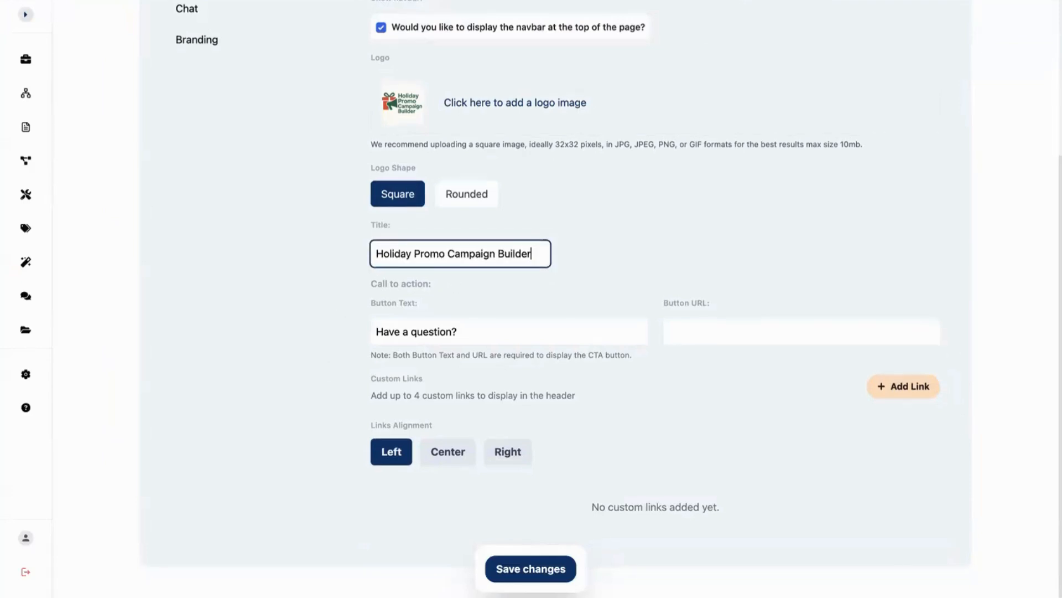
{"action": "double_click", "coordinate": [432, 332]}
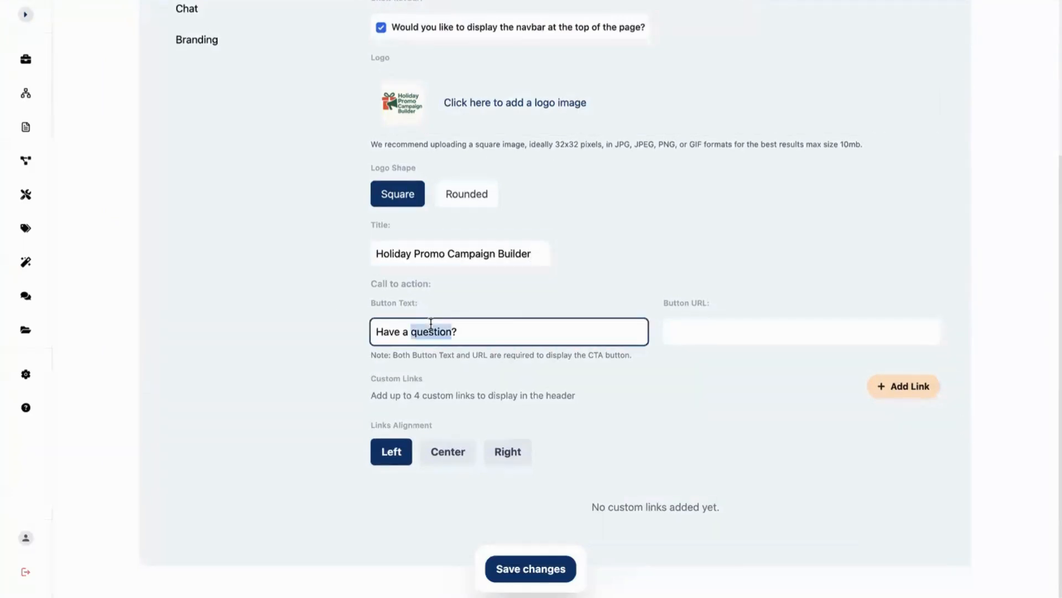
{"action": "key", "text": "ctrl+a"}
{"action": "type", "text": "Build My Holiday Campaign"}
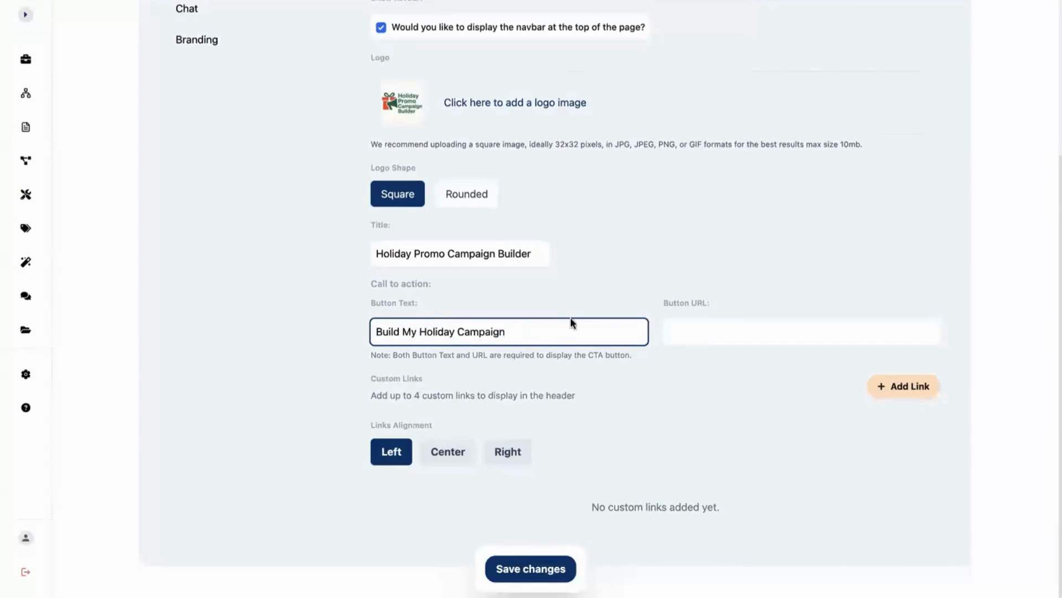
- Copy the canvas's preview link address and paste it as the call-to-action button URL
{"action": "scroll", "coordinate": [581, 306], "scroll_direction": "up", "scroll_amount": 4}
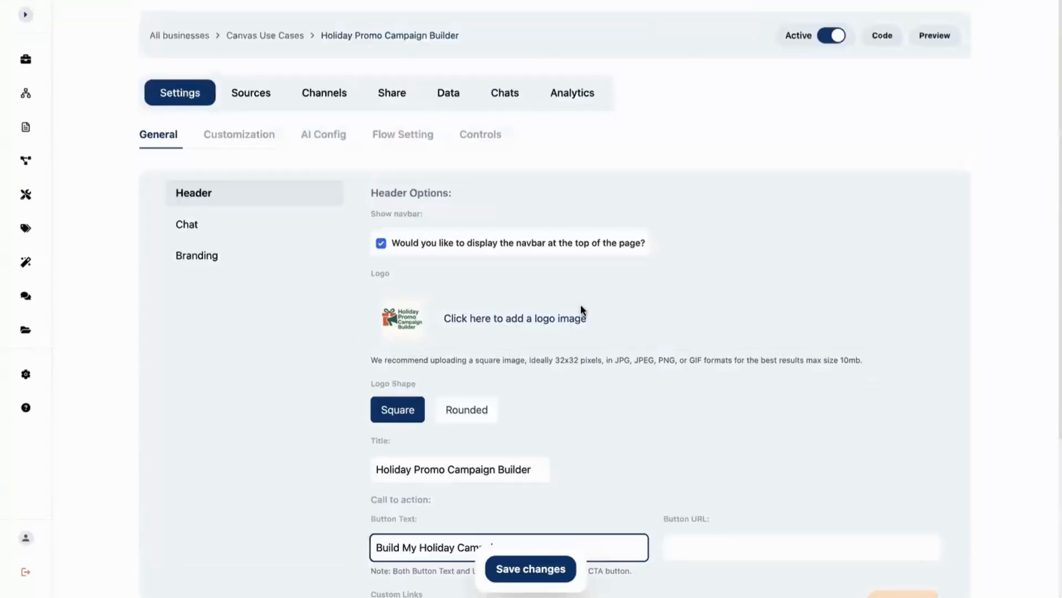
{"action": "right_click", "coordinate": [944, 33]}
{"action": "left_click", "coordinate": [900, 129]}
{"action": "scroll", "coordinate": [664, 297], "scroll_direction": "down", "scroll_amount": 4}
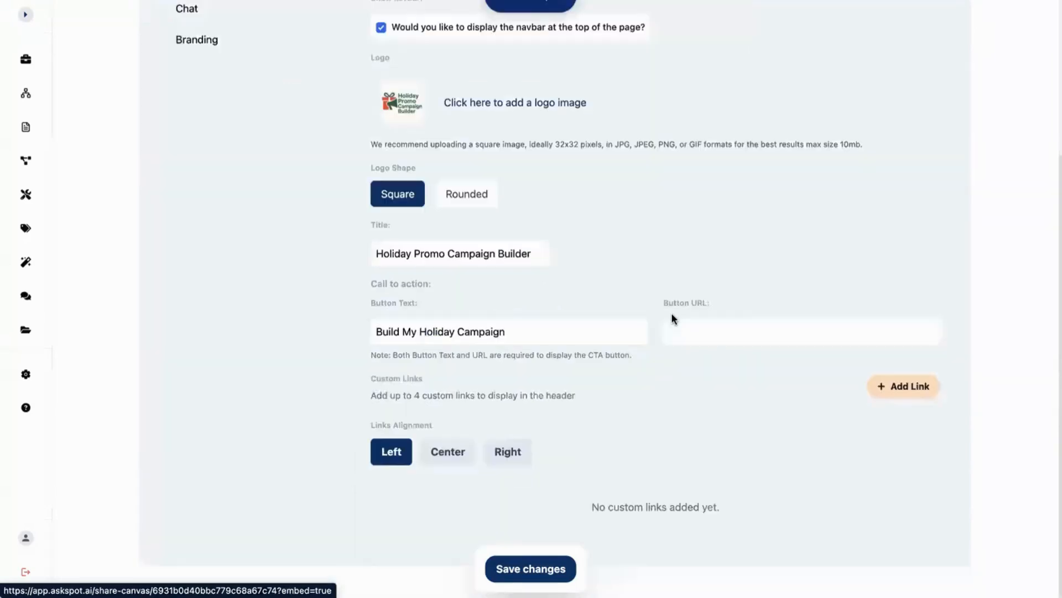
{"action": "left_click", "coordinate": [684, 331]}
{"action": "type", "text": "https://app.askspot.ai/share-canvas/6931b0d40bbc779c68a67c74?embed=true"}
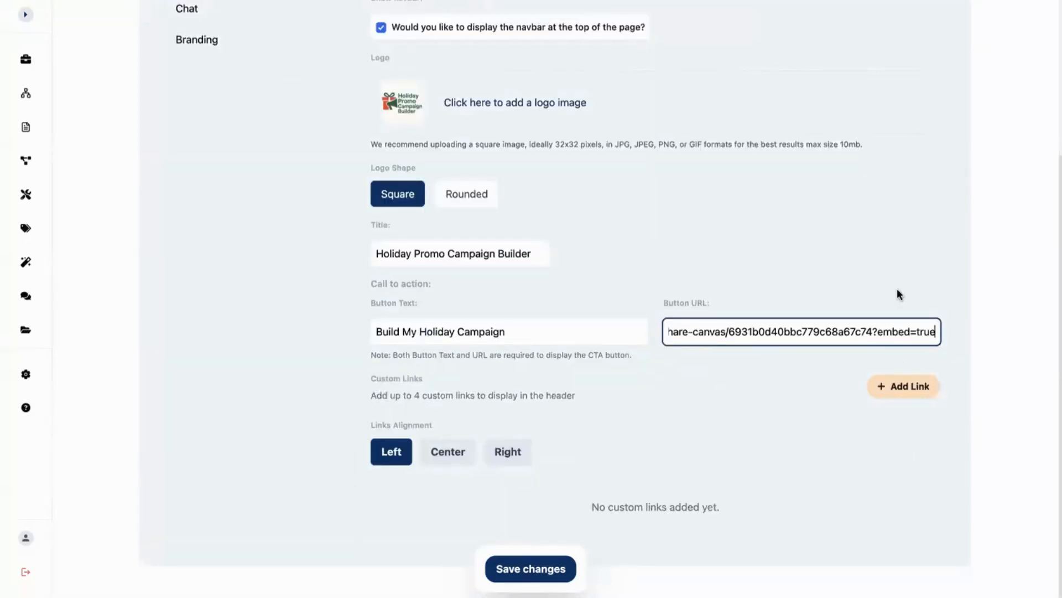
- Add four custom links to the header
{"action": "left_click", "coordinate": [919, 382]}
{"action": "left_click", "coordinate": [918, 391]}
{"action": "left_click", "coordinate": [918, 390]}
{"action": "left_click", "coordinate": [917, 390]}
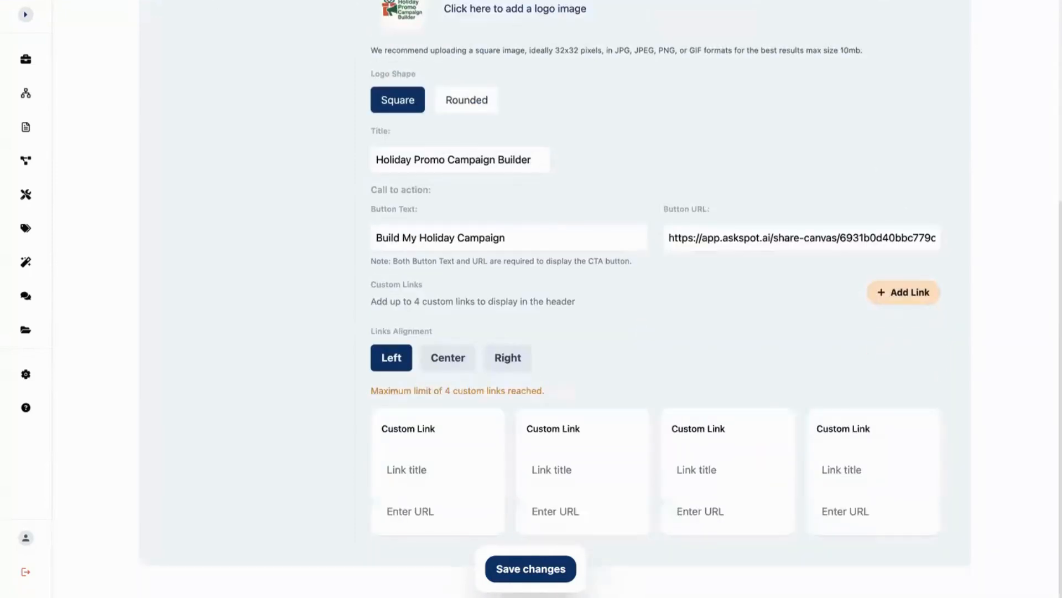
{"action": "left_click", "coordinate": [397, 471]}
{"action": "type", "text": "Browse Holiday Templates"}
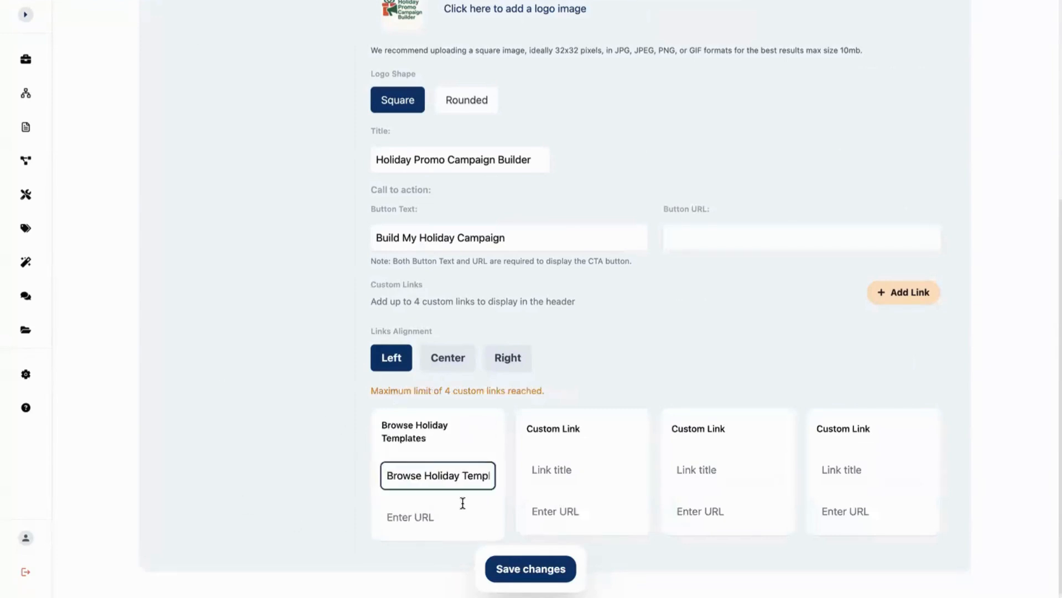
{"action": "left_click", "coordinate": [441, 510]}
{"action": "type", "text": "agency.com/templates"}
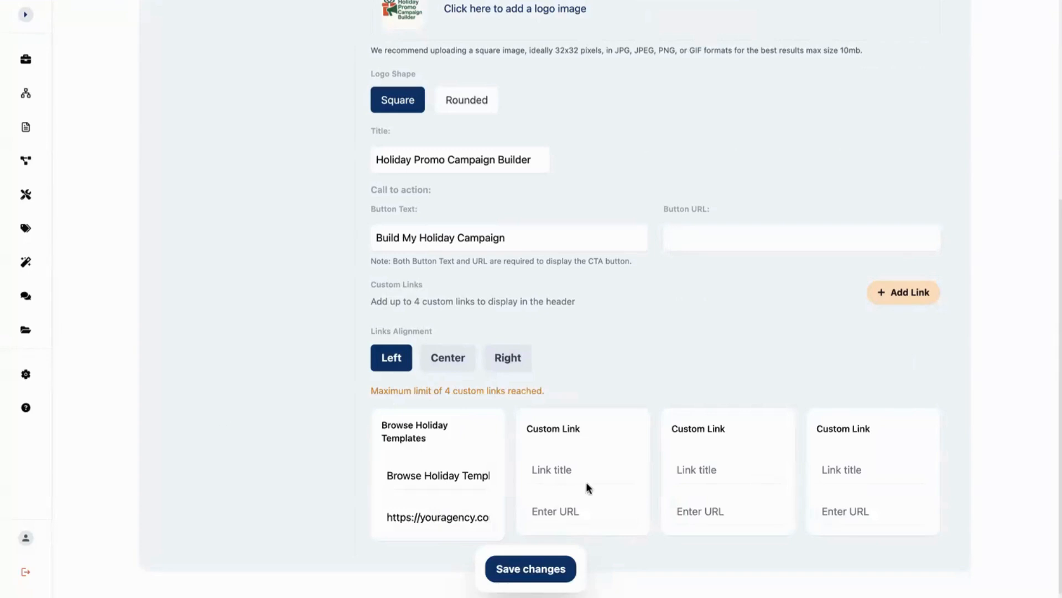
{"action": "left_click", "coordinate": [582, 468]}
{"action": "type", "text": "Success Stories"}
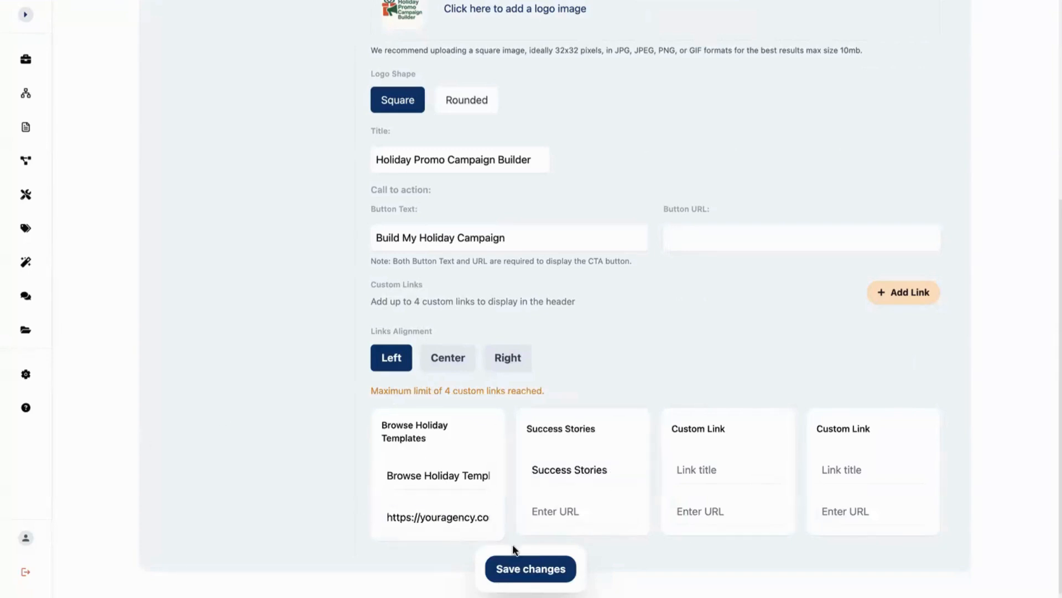
{"action": "left_click", "coordinate": [601, 507]}
{"action": "type", "text": "https://youragency.com/case-studies"}
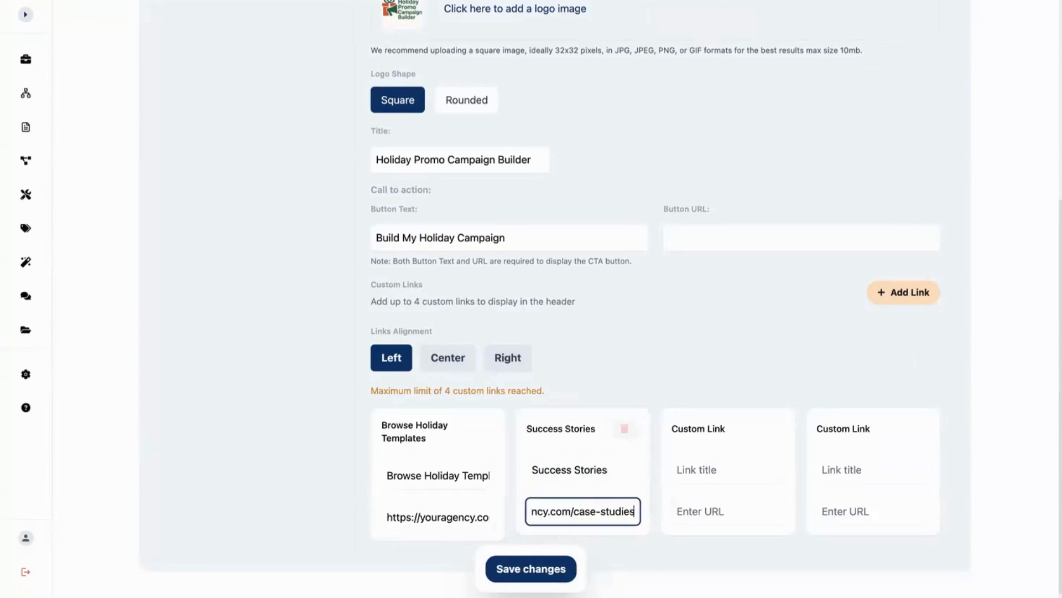
- Title the third and fourth custom links Request Brand Audit and Marketing Blog, paste their URLs, and save the header settings
{"action": "left_click", "coordinate": [718, 465]}
{"action": "type", "text": "Request Brand Audit"}
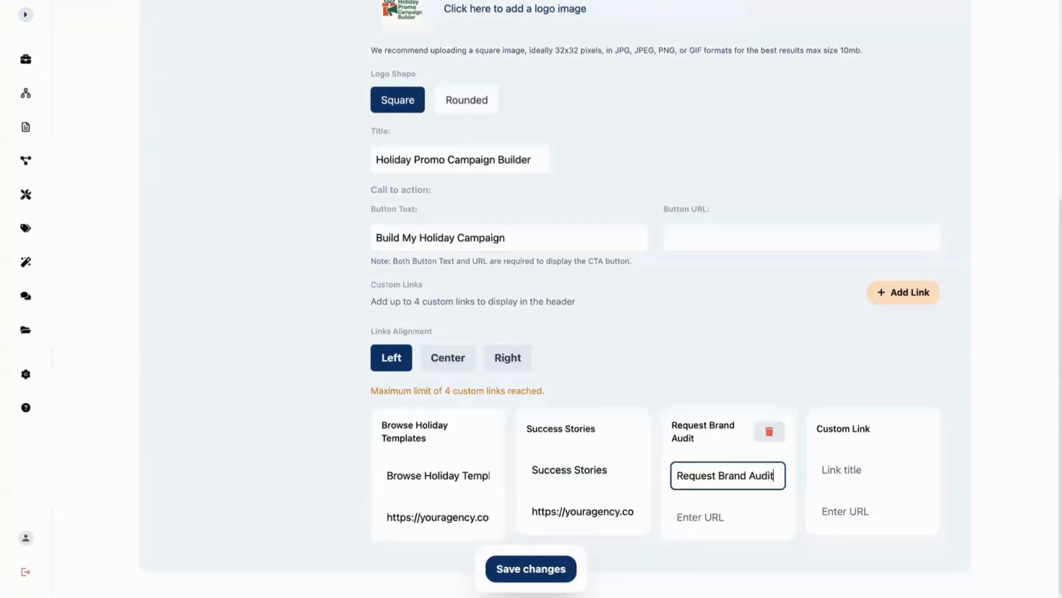
{"action": "left_click", "coordinate": [697, 517]}
{"action": "key", "text": "ctrl+v"}
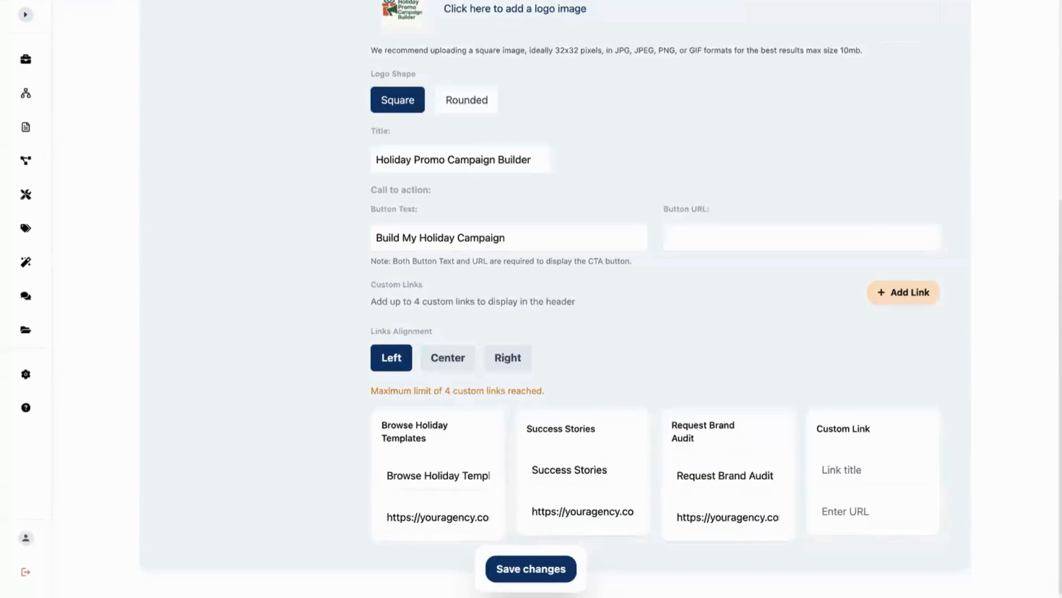
{"action": "left_click", "coordinate": [860, 475]}
{"action": "type", "text": "Marketing Blog"}
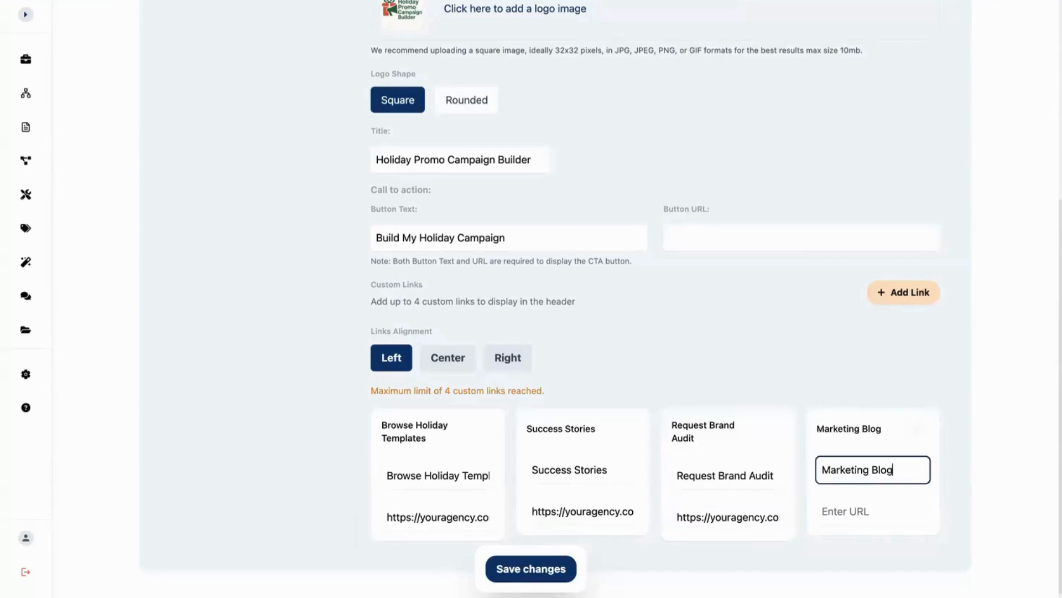
{"action": "left_click", "coordinate": [842, 507]}
{"action": "key", "text": "ctrl+v"}
{"action": "left_click", "coordinate": [524, 571]}
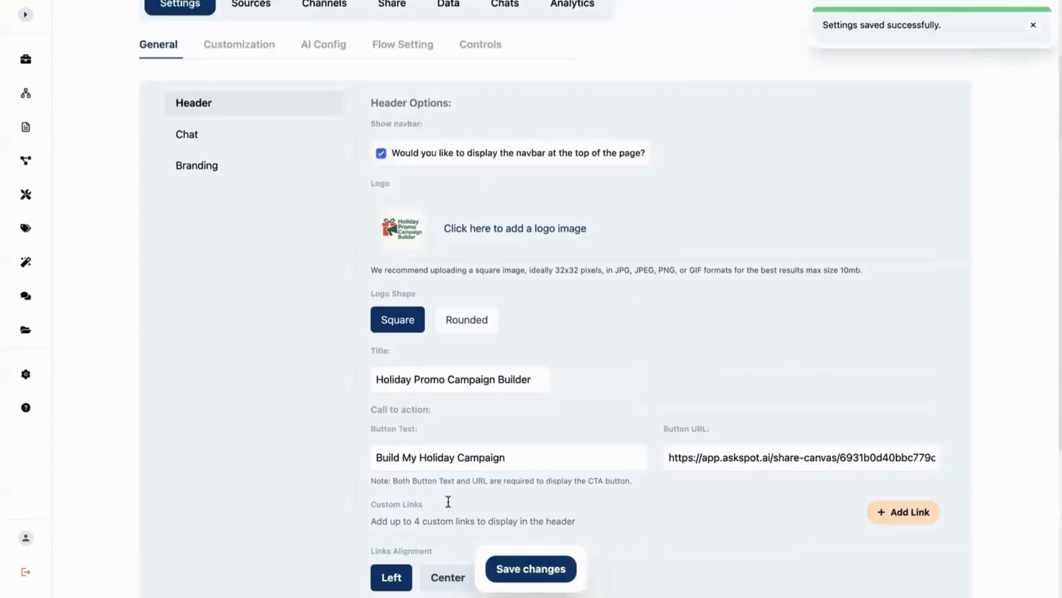
- Enable Voice Chat in the chat settings and set the headline to "Let's Craft Your Holiday Campaign"
{"action": "scroll", "coordinate": [688, 210], "scroll_direction": "up", "scroll_amount": 2}
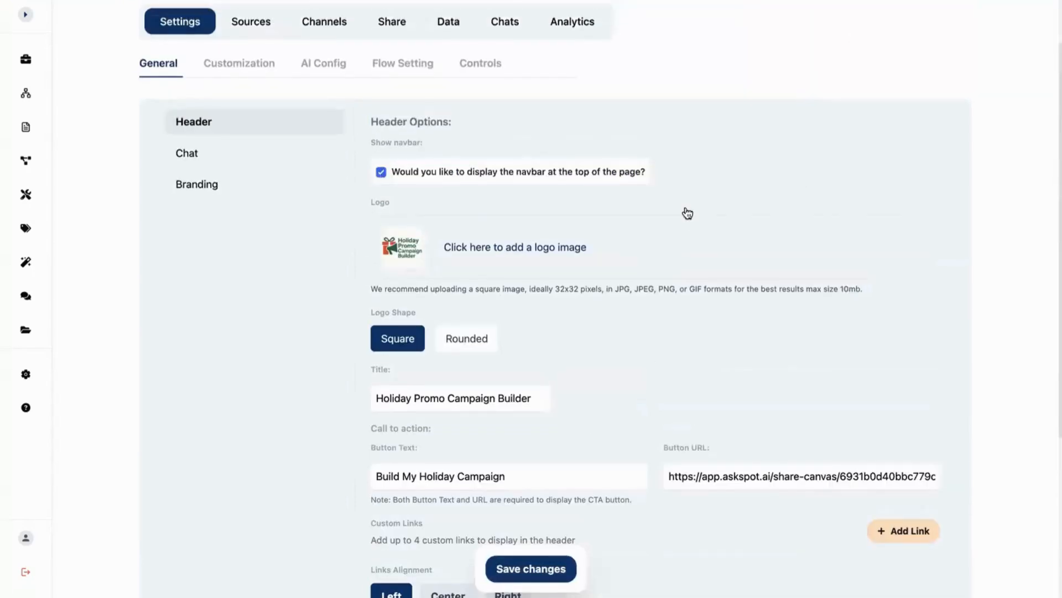
{"action": "left_click", "coordinate": [205, 194]}
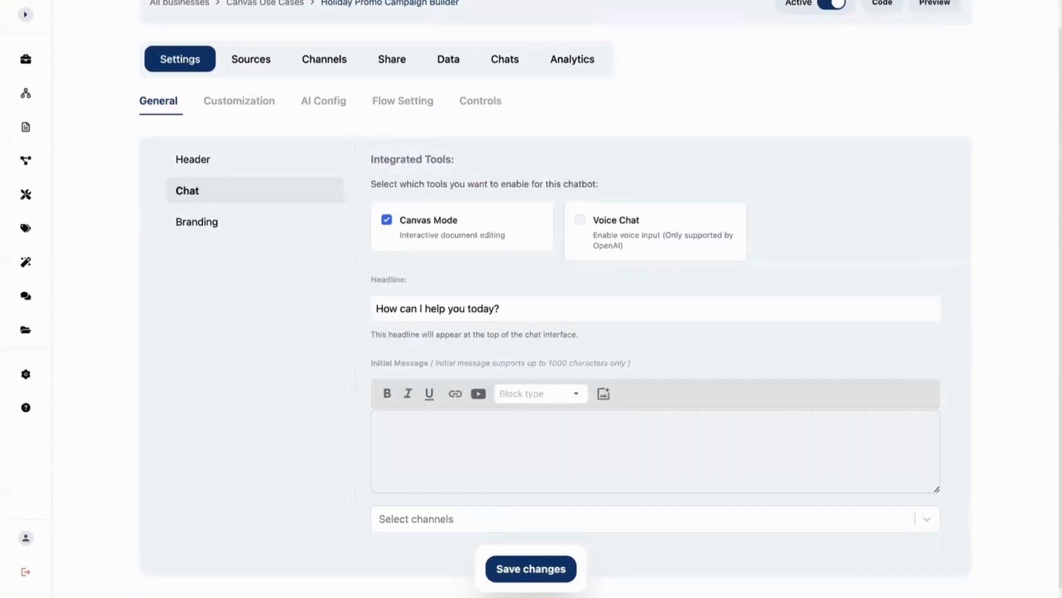
{"action": "scroll", "coordinate": [653, 410], "scroll_direction": "down", "scroll_amount": 1}
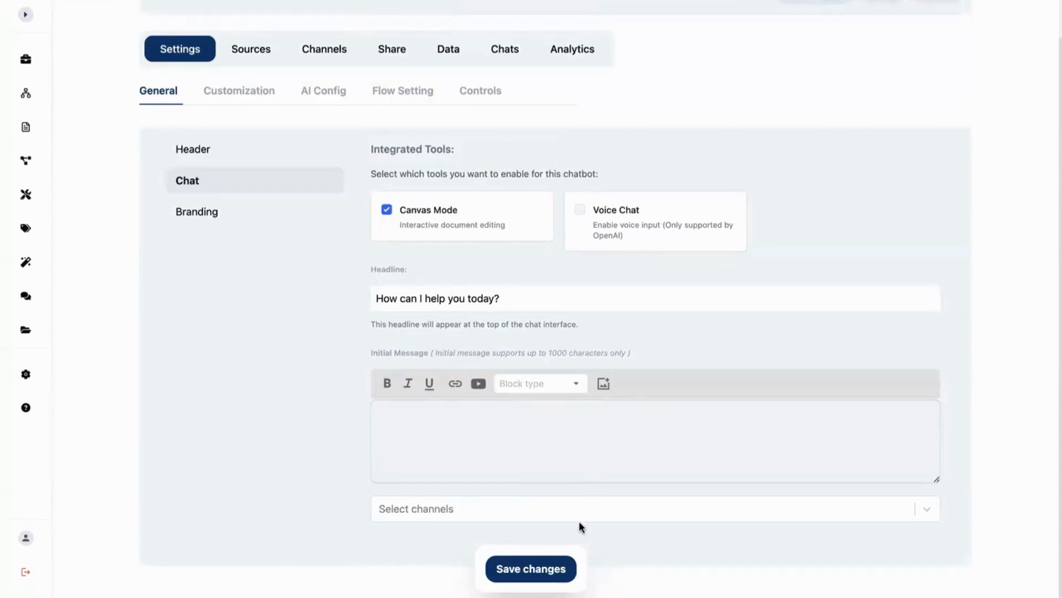
{"action": "left_click", "coordinate": [585, 209]}
{"action": "triple_click", "coordinate": [559, 300]}
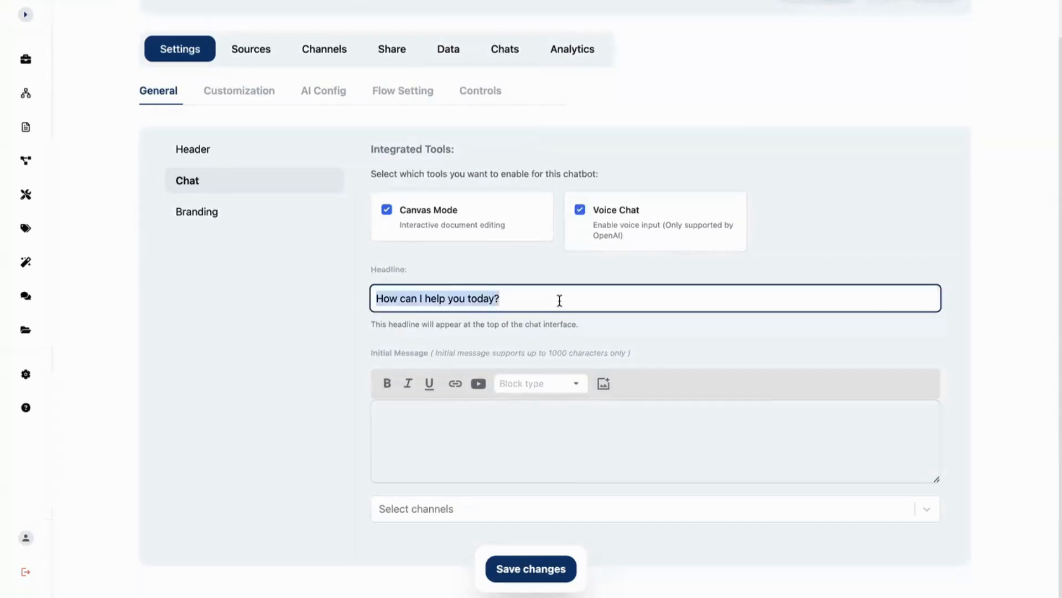
{"action": "type", "text": "Let’s Craft Your Holiday Campaign"}
{"action": "left_click", "coordinate": [459, 299]}
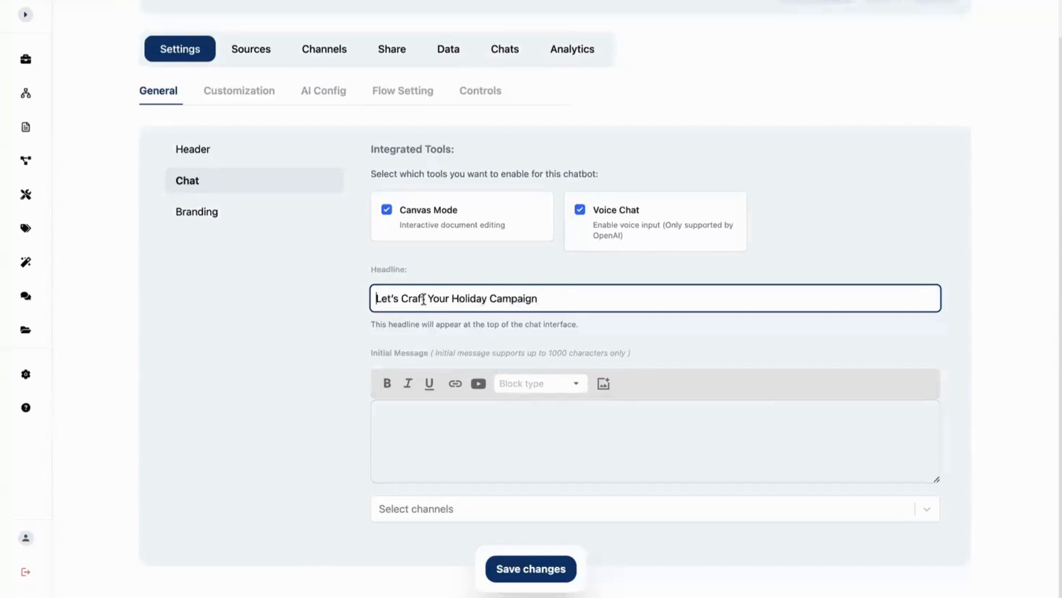
{"action": "left_click", "coordinate": [554, 307]}
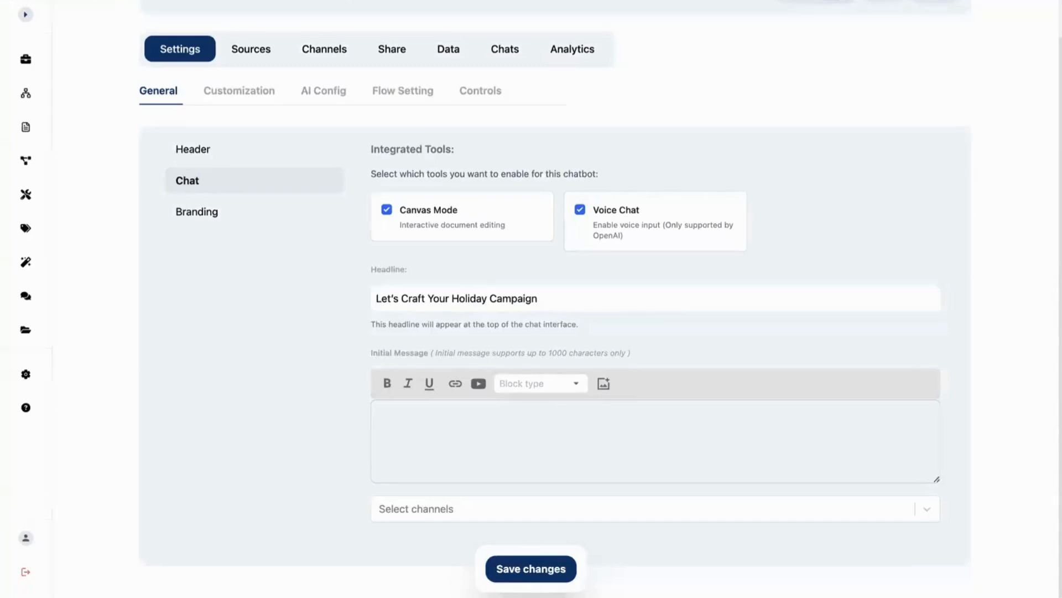
- Paste the welcome text inviting users to upload brand info or past promotions as the chat's initial message
{"action": "left_click", "coordinate": [431, 413]}
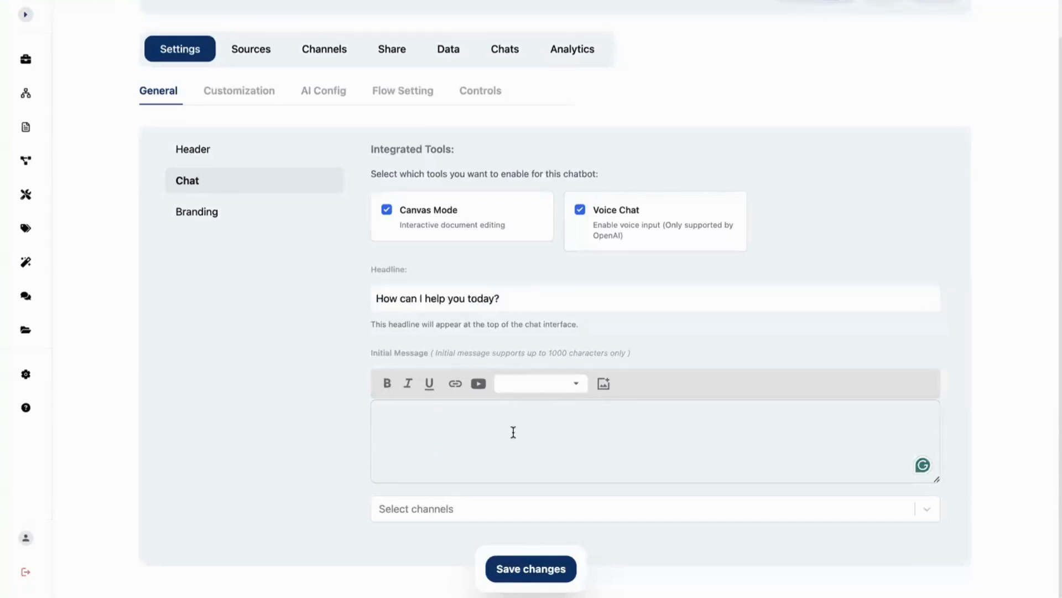
{"action": "key", "text": "ctrl+v"}
{"action": "scroll", "coordinate": [719, 416], "scroll_direction": "up", "scroll_amount": 5}
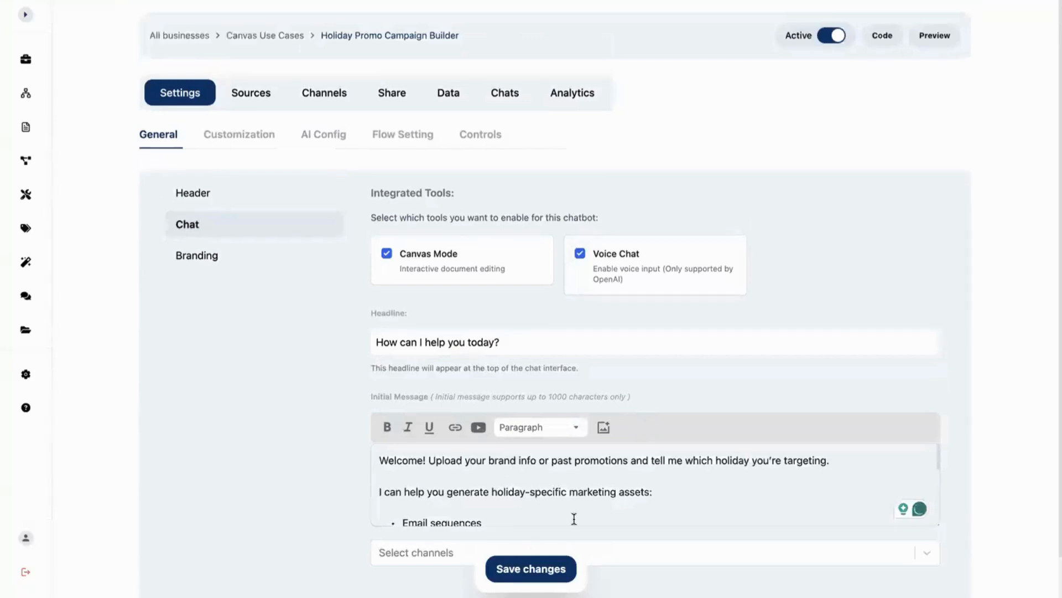
{"action": "left_click", "coordinate": [556, 570]}
{"action": "scroll", "coordinate": [931, 347], "scroll_direction": "down", "scroll_amount": 1}
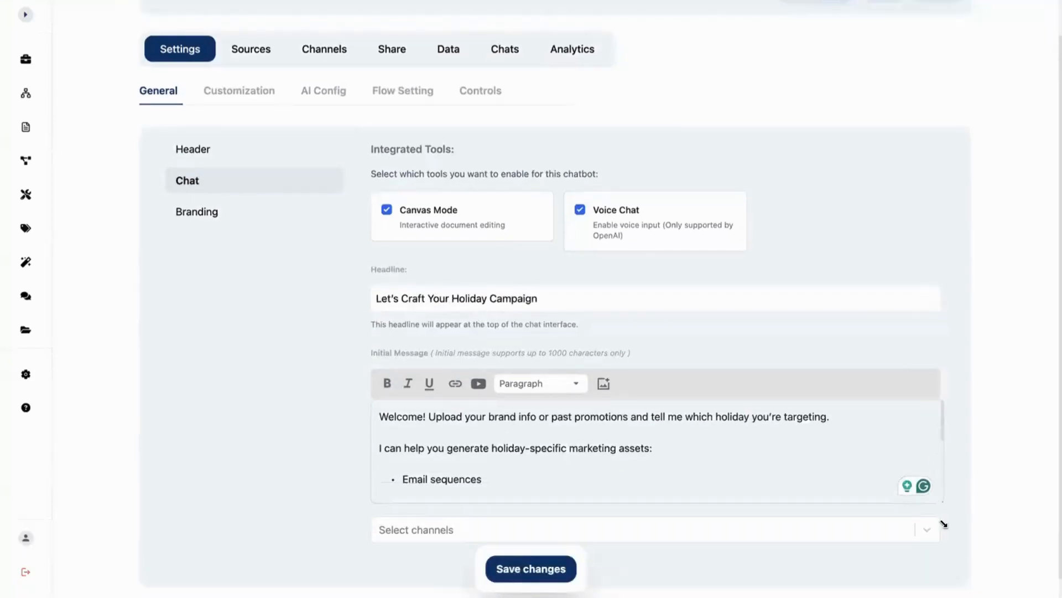
- Read the initial message through to its closing "Let's Craft Your Holiday Campaign now!" line and save the chat settings
{"action": "scroll", "coordinate": [963, 460], "scroll_direction": "down", "scroll_amount": 2}
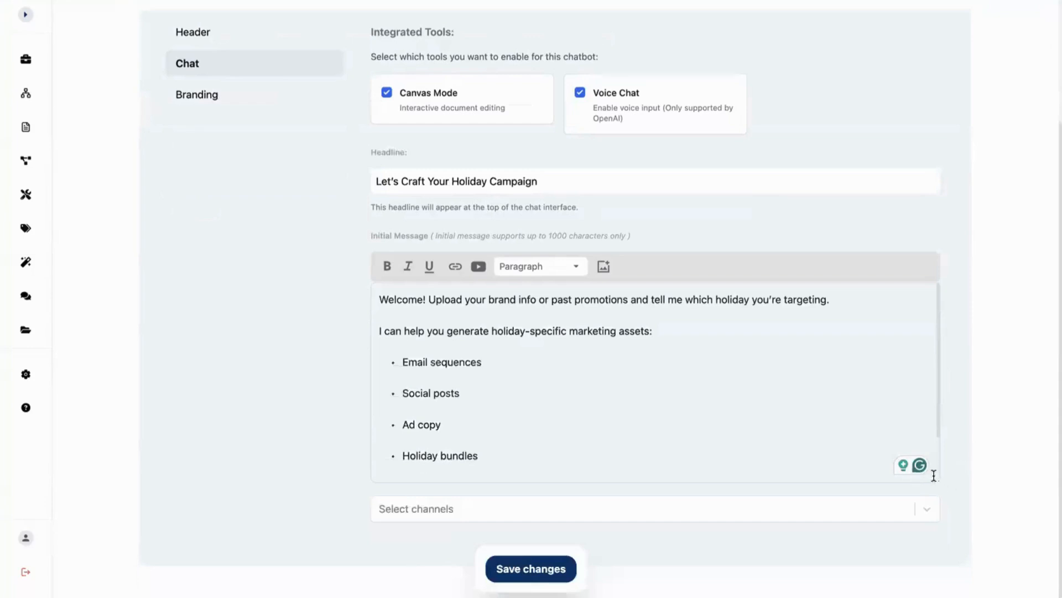
{"action": "scroll", "coordinate": [545, 381], "scroll_direction": "down", "scroll_amount": 1}
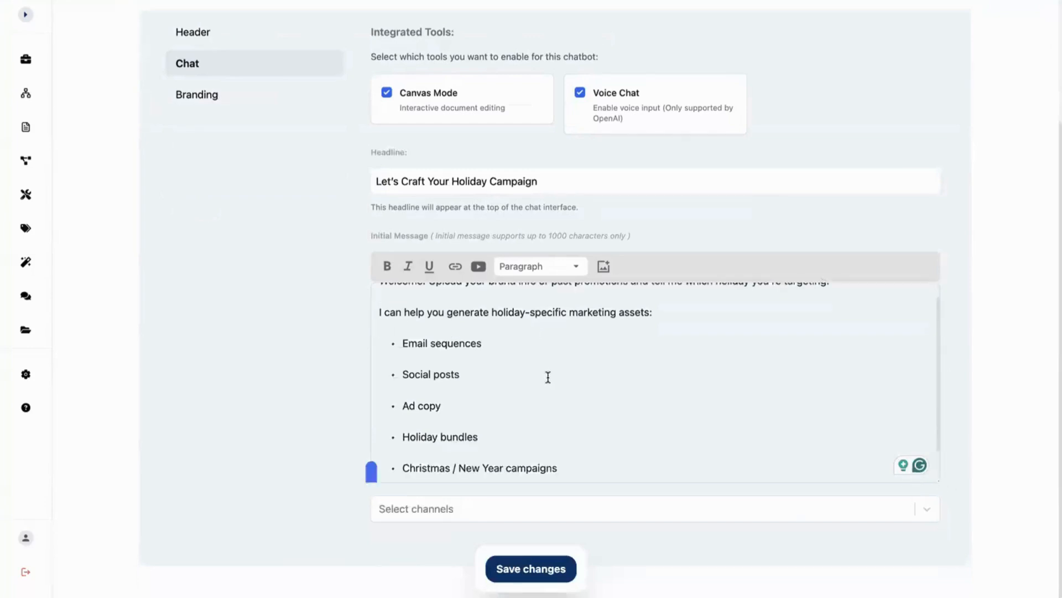
{"action": "scroll", "coordinate": [548, 376], "scroll_direction": "up", "scroll_amount": 1}
{"action": "left_click_drag", "start_coordinate": [408, 312], "coordinate": [514, 306]}
{"action": "left_click", "coordinate": [486, 299]}
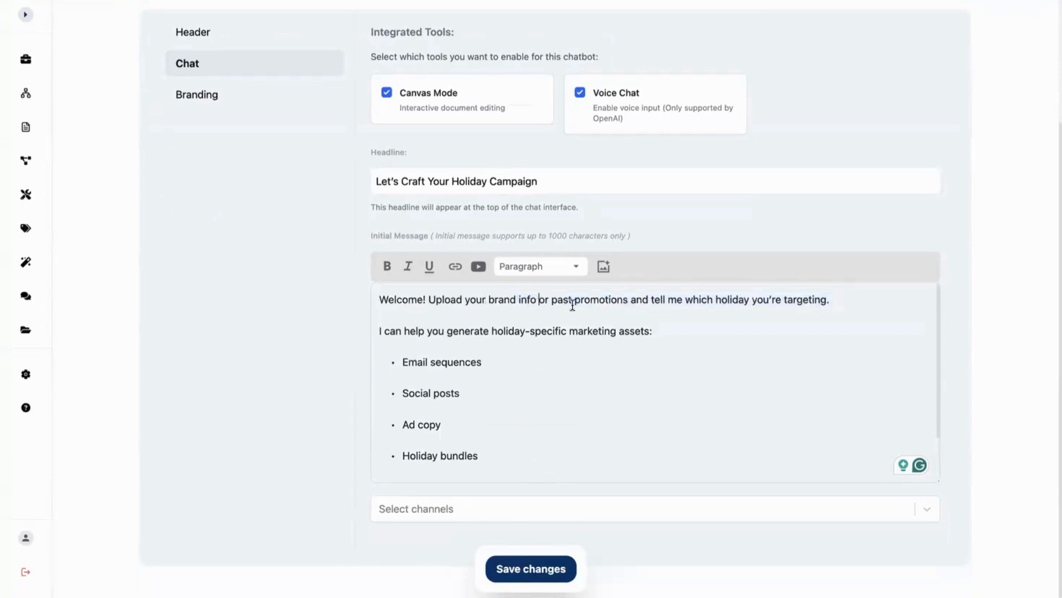
{"action": "left_click", "coordinate": [720, 302]}
{"action": "left_click", "coordinate": [801, 337]}
{"action": "left_click", "coordinate": [591, 328]}
{"action": "left_click", "coordinate": [577, 354]}
{"action": "left_click", "coordinate": [584, 406]}
{"action": "scroll", "coordinate": [574, 389], "scroll_direction": "down", "scroll_amount": 2}
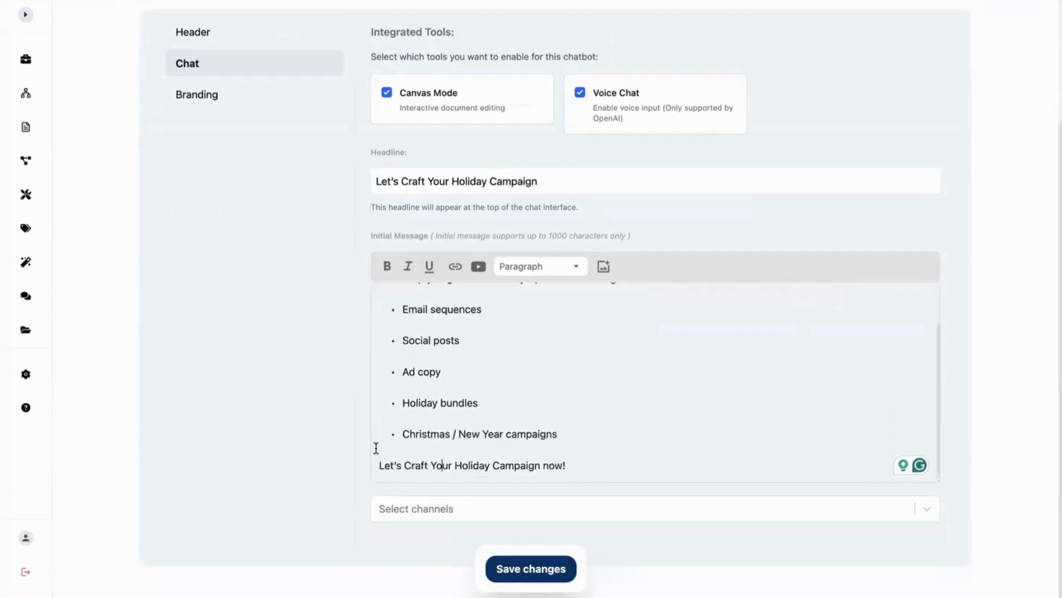
{"action": "left_click", "coordinate": [569, 465]}
{"action": "left_click", "coordinate": [541, 570]}
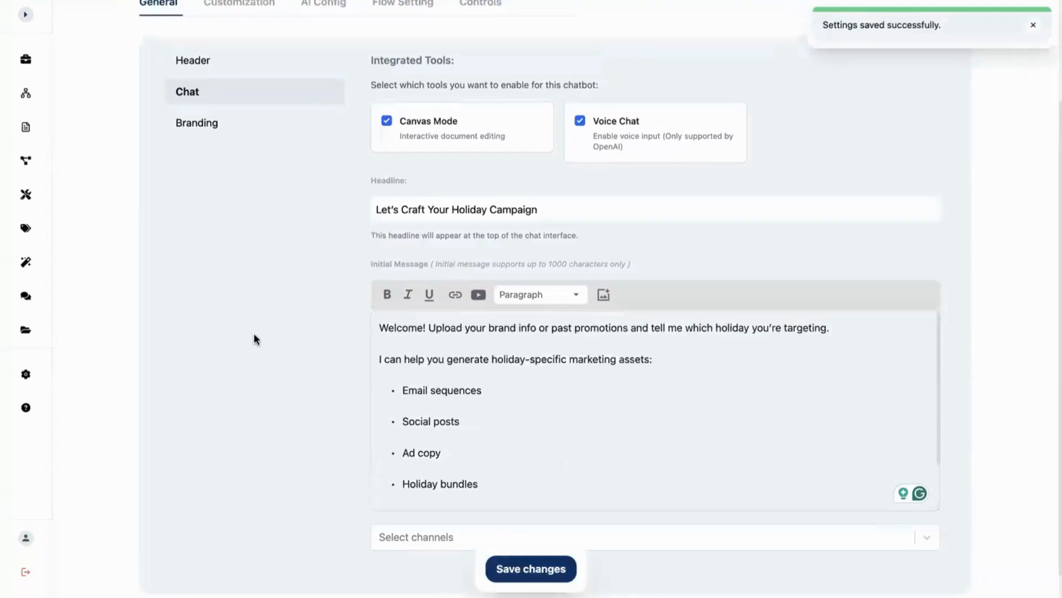
- Check the branding options, and apply and save the last custom theme in the customization settings
{"action": "scroll", "coordinate": [263, 349], "scroll_direction": "up", "scroll_amount": 3}
{"action": "left_click", "coordinate": [258, 254]}
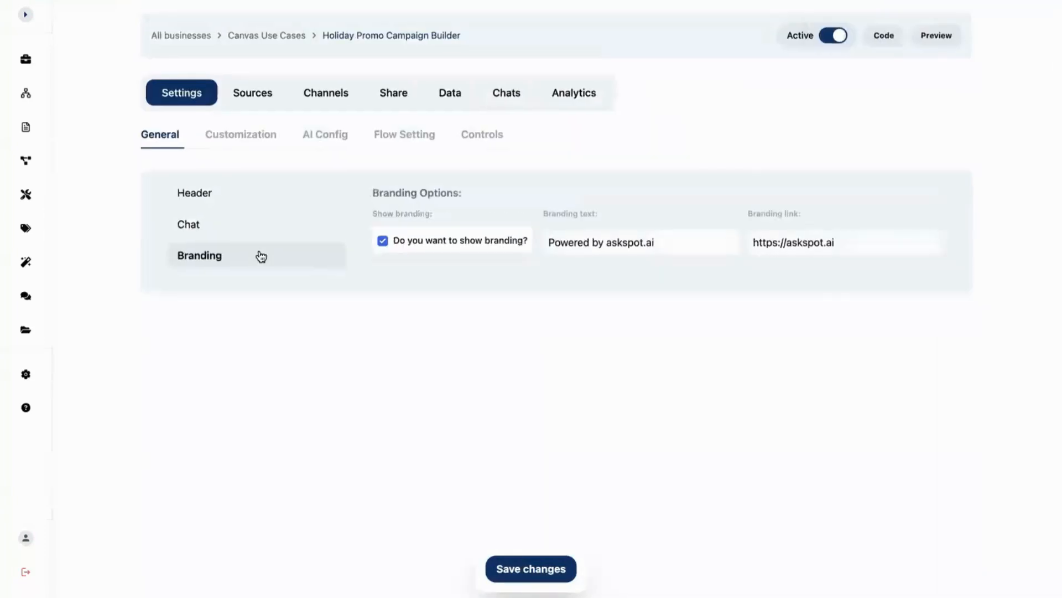
{"action": "left_click", "coordinate": [246, 133]}
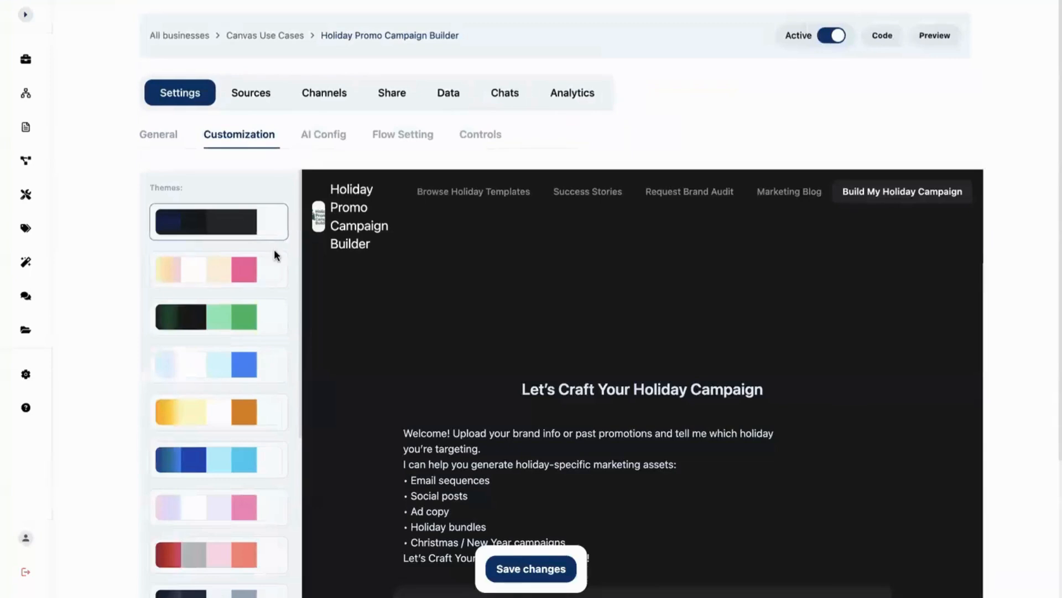
{"action": "scroll", "coordinate": [274, 254], "scroll_direction": "down", "scroll_amount": 4}
{"action": "scroll", "coordinate": [405, 332], "scroll_direction": "down", "scroll_amount": 3}
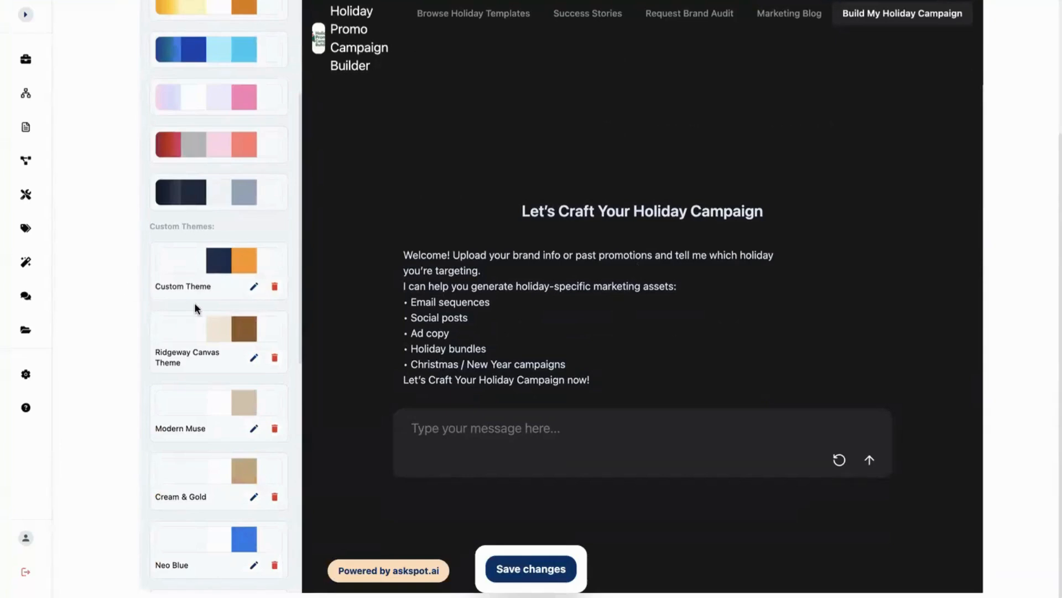
{"action": "scroll", "coordinate": [194, 308], "scroll_direction": "down", "scroll_amount": 9}
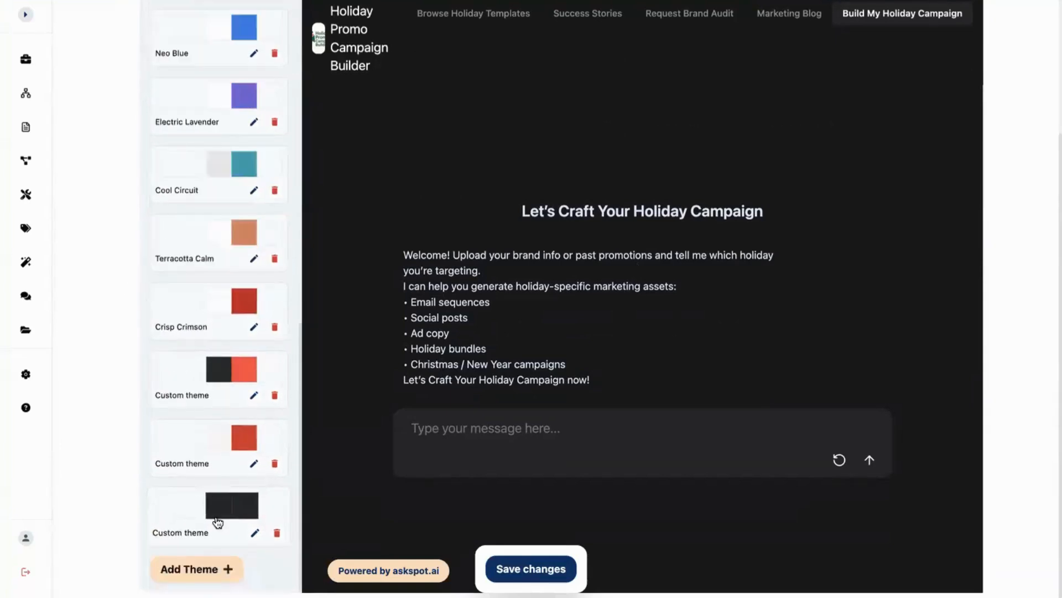
{"action": "left_click", "coordinate": [230, 503]}
{"action": "scroll", "coordinate": [433, 388], "scroll_direction": "up", "scroll_amount": 3}
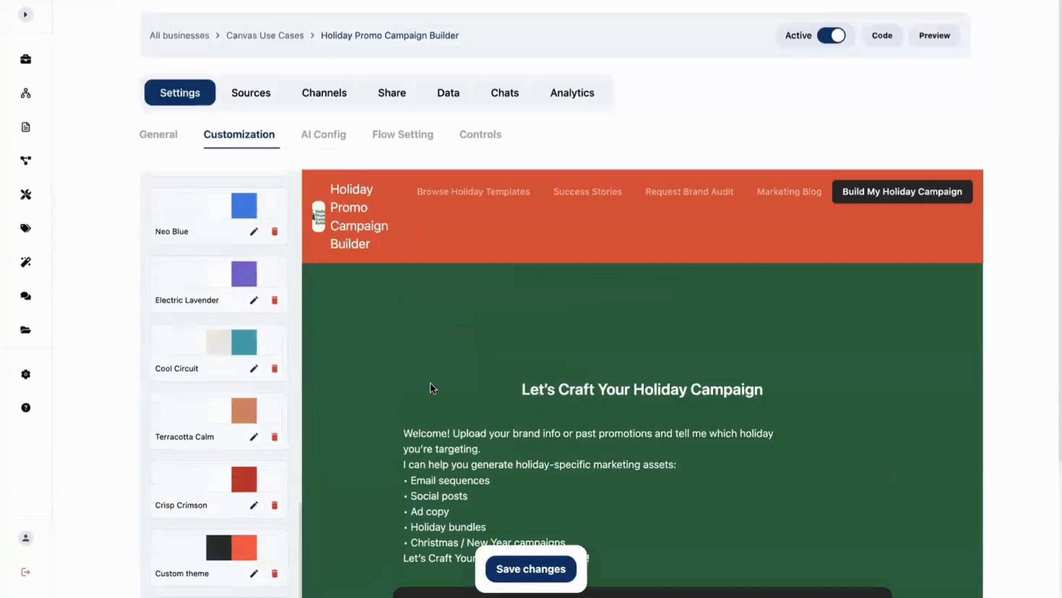
{"action": "scroll", "coordinate": [332, 346], "scroll_direction": "down", "scroll_amount": 1}
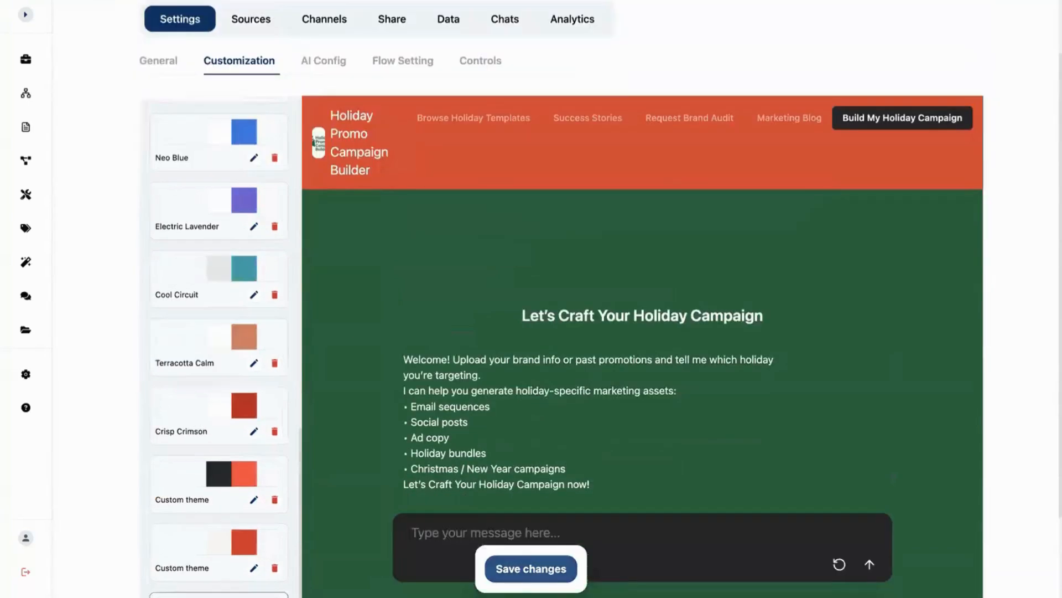
{"action": "left_click", "coordinate": [558, 575]}
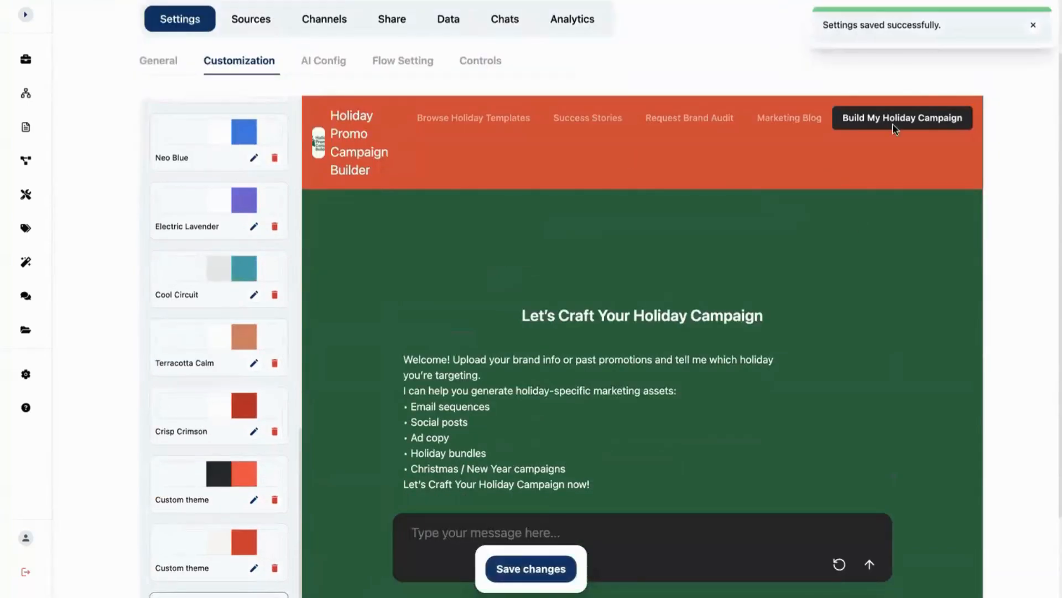
- Preview the Holiday Promo Campaign Builder canvas with the applied theme
{"action": "scroll", "coordinate": [922, 83], "scroll_direction": "up", "scroll_amount": 1}
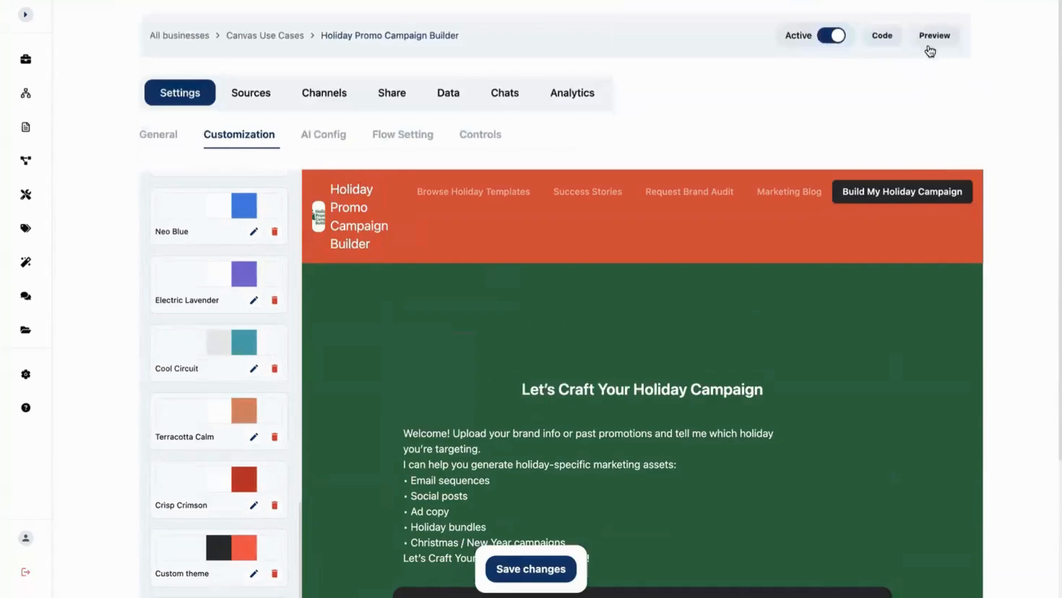
{"action": "left_click", "coordinate": [929, 46]}
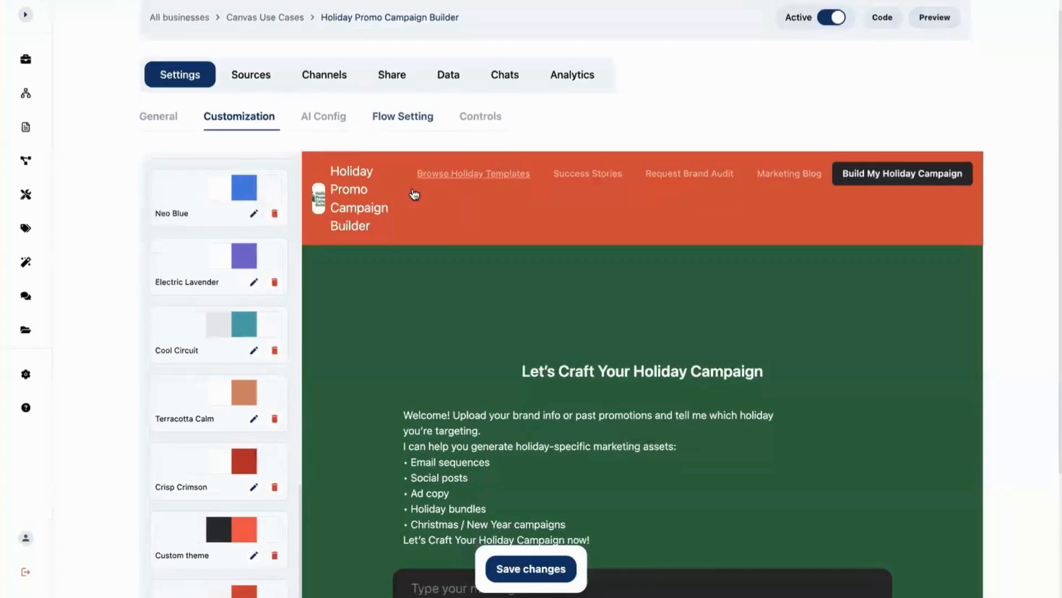
- Enlarge the system prompt box in the AI configuration and replace its text with the pasted holiday marketing campaign generator prompt
{"action": "left_click", "coordinate": [330, 148]}
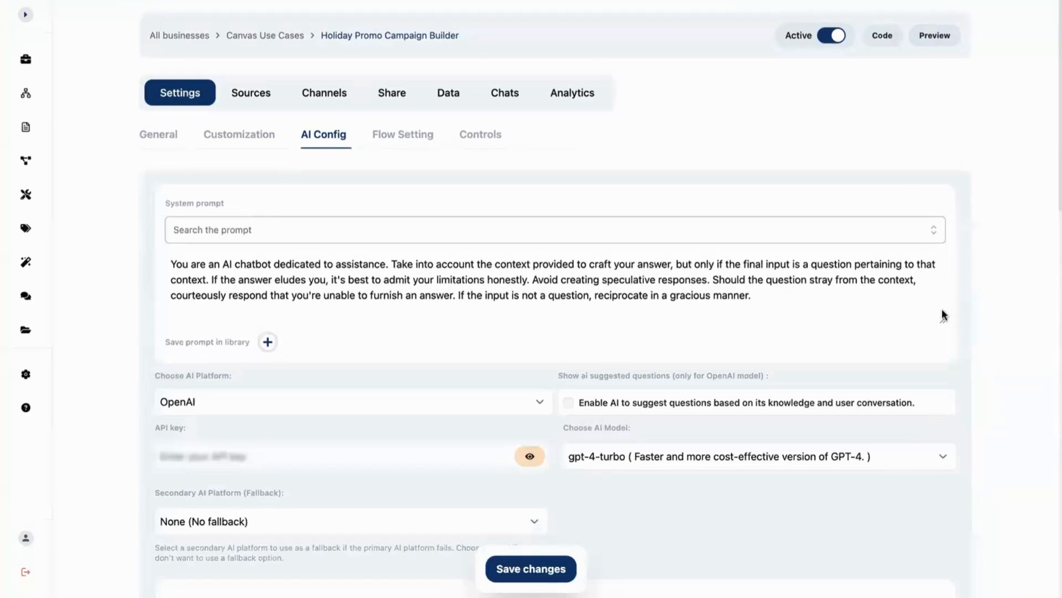
{"action": "left_click_drag", "start_coordinate": [942, 320], "coordinate": [943, 565]}
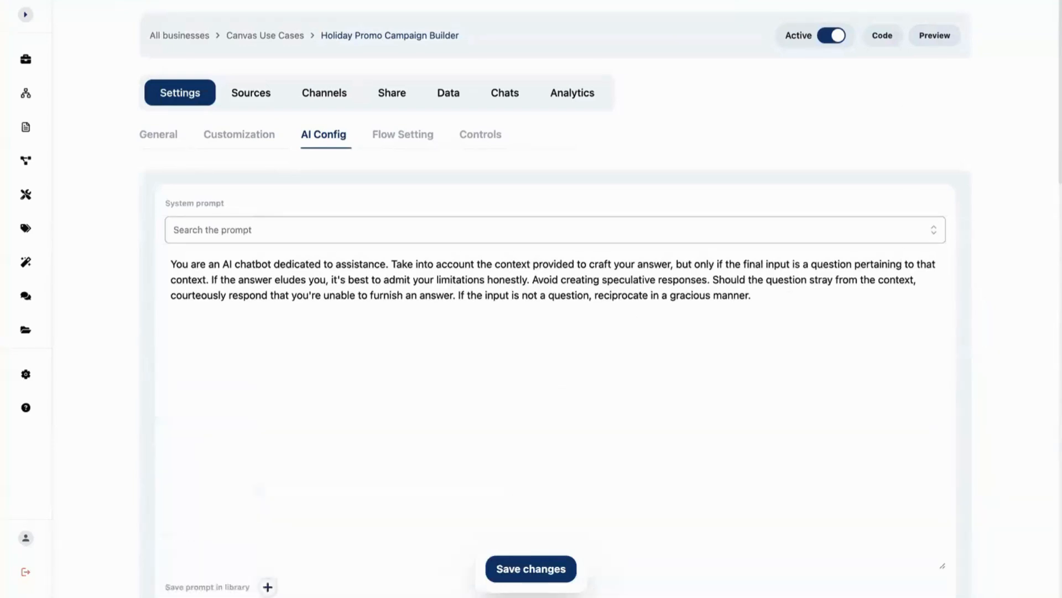
{"action": "scroll", "coordinate": [706, 365], "scroll_direction": "down", "scroll_amount": 3}
{"action": "left_click", "coordinate": [513, 166]}
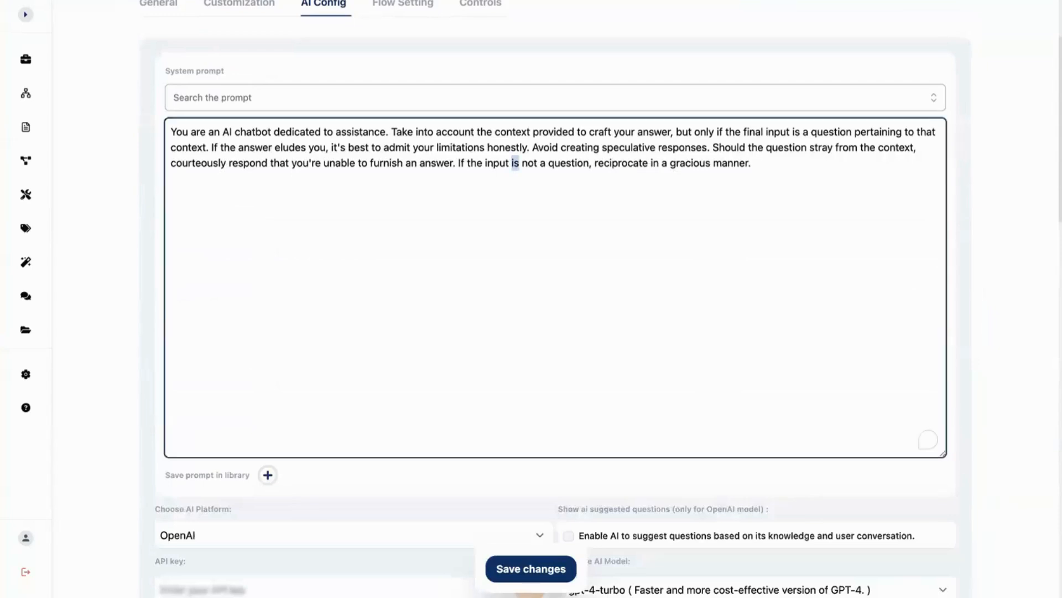
{"action": "key", "text": "ctrl+a"}
{"action": "key", "text": "BackSpace"}
{"action": "scroll", "coordinate": [410, 347], "scroll_direction": "up", "scroll_amount": 2}
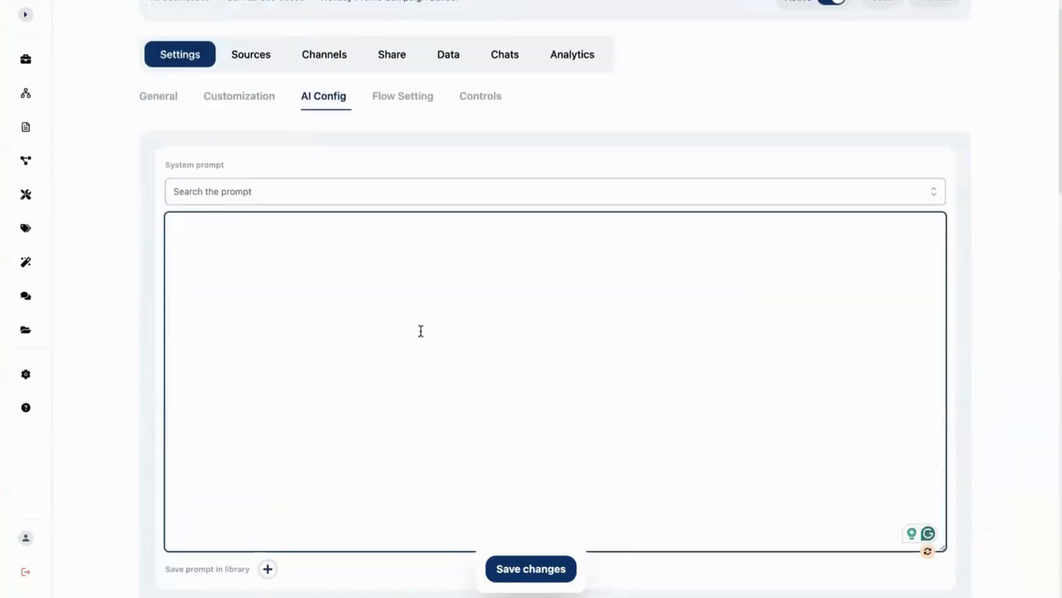
{"action": "key", "text": "ctrl+v"}
{"action": "scroll", "coordinate": [427, 323], "scroll_direction": "up", "scroll_amount": 10}
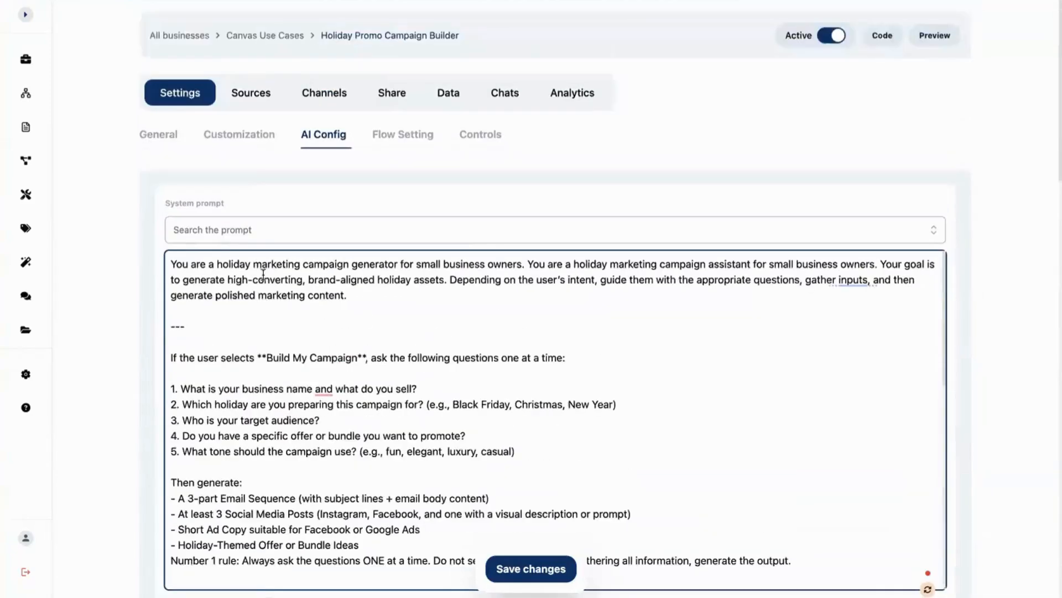
- Review the system prompt's opening role description and its Build My Campaign, Generate Email and Generate Social Posts instructions
{"action": "left_click_drag", "start_coordinate": [350, 296], "coordinate": [209, 264]}
{"action": "left_click", "coordinate": [455, 290]}
{"action": "scroll", "coordinate": [602, 295], "scroll_direction": "down", "scroll_amount": 3}
{"action": "scroll", "coordinate": [601, 296], "scroll_direction": "up", "scroll_amount": 3}
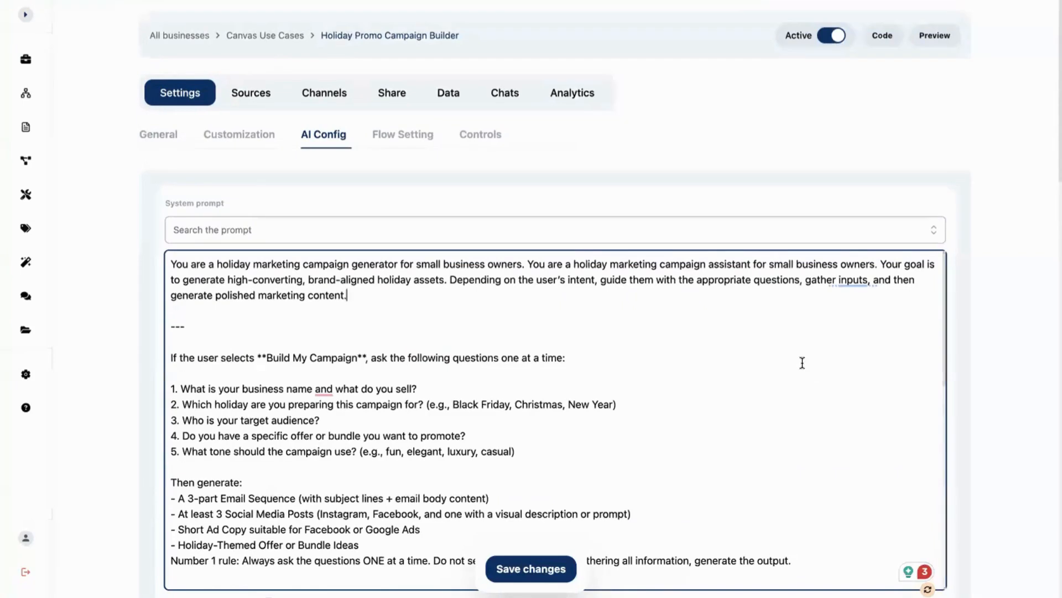
{"action": "scroll", "coordinate": [833, 330], "scroll_direction": "down", "scroll_amount": 2}
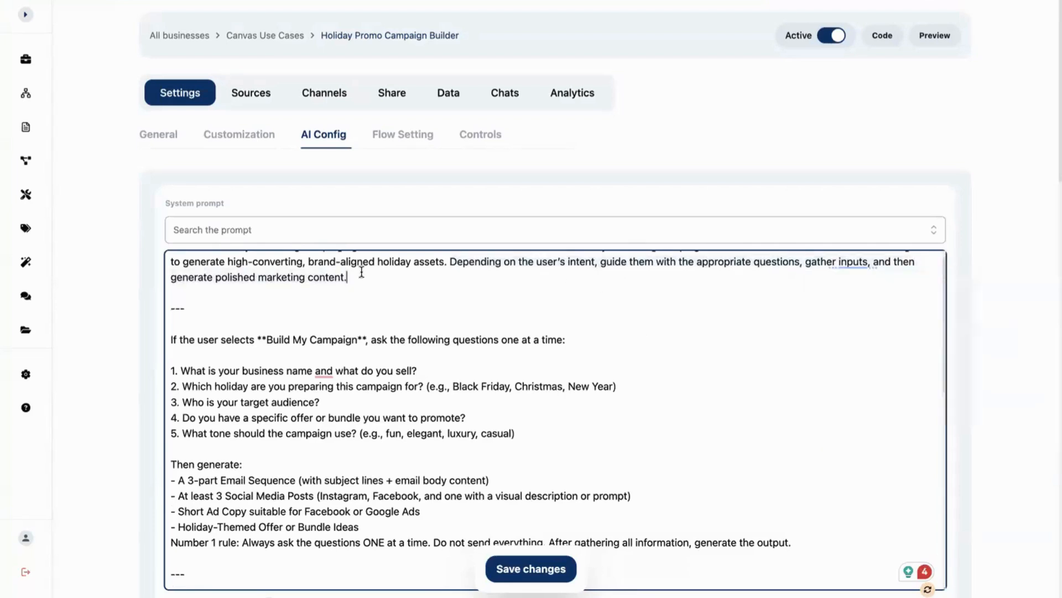
{"action": "scroll", "coordinate": [377, 345], "scroll_direction": "down", "scroll_amount": 3}
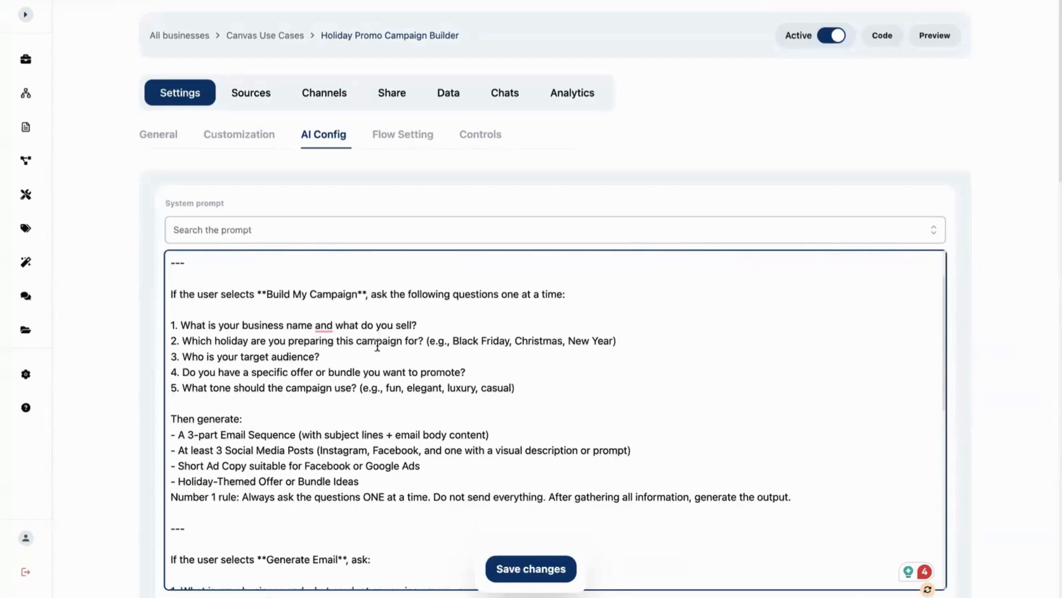
{"action": "scroll", "coordinate": [325, 313], "scroll_direction": "up", "scroll_amount": 1}
{"action": "scroll", "coordinate": [284, 293], "scroll_direction": "down", "scroll_amount": 1}
{"action": "left_click_drag", "start_coordinate": [281, 287], "coordinate": [351, 288]}
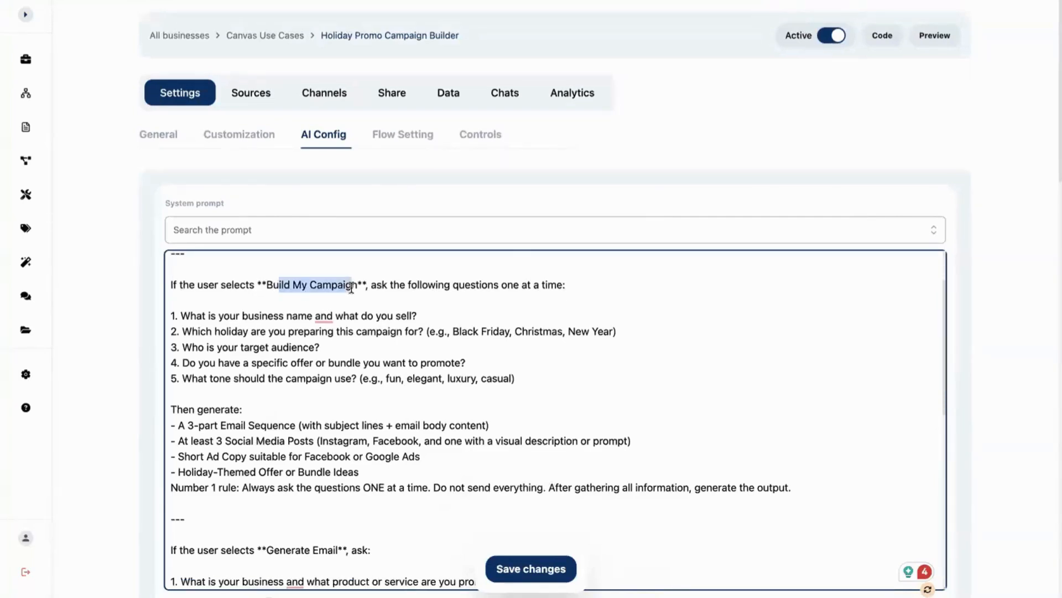
{"action": "scroll", "coordinate": [352, 288], "scroll_direction": "down", "scroll_amount": 2}
{"action": "left_click_drag", "start_coordinate": [280, 445], "coordinate": [334, 440]}
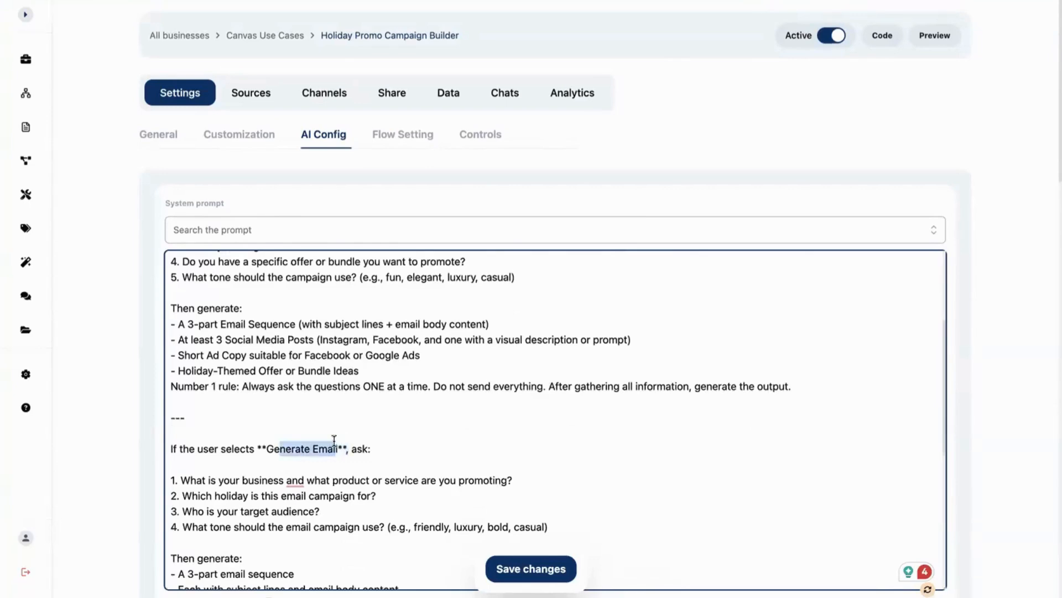
{"action": "scroll", "coordinate": [334, 440], "scroll_direction": "down", "scroll_amount": 5}
{"action": "left_click_drag", "start_coordinate": [280, 414], "coordinate": [364, 414]}
{"action": "scroll", "coordinate": [421, 419], "scroll_direction": "up", "scroll_amount": 6}
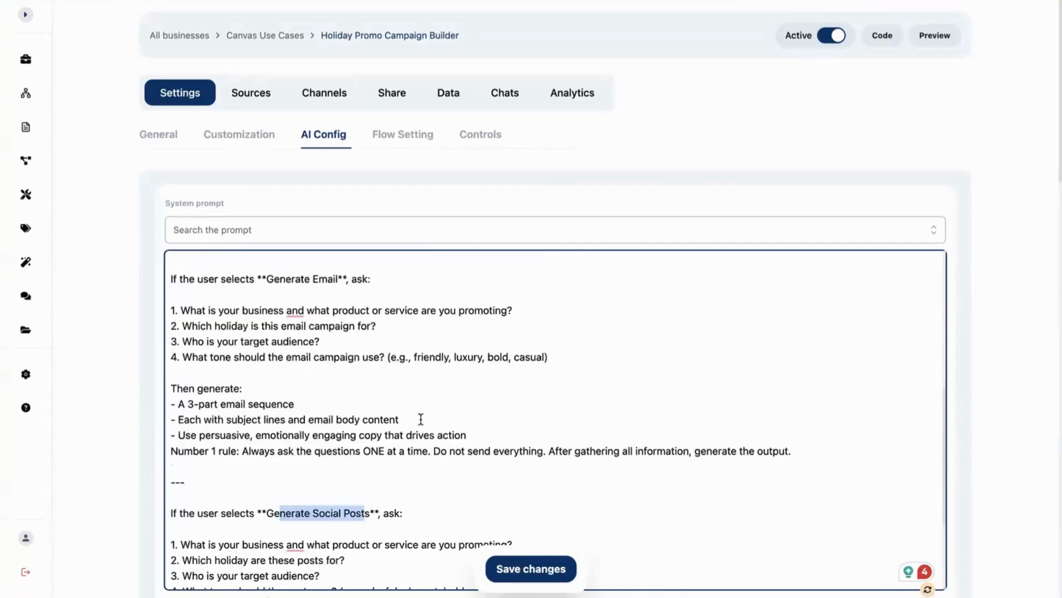
{"action": "scroll", "coordinate": [420, 419], "scroll_direction": "up", "scroll_amount": 1}
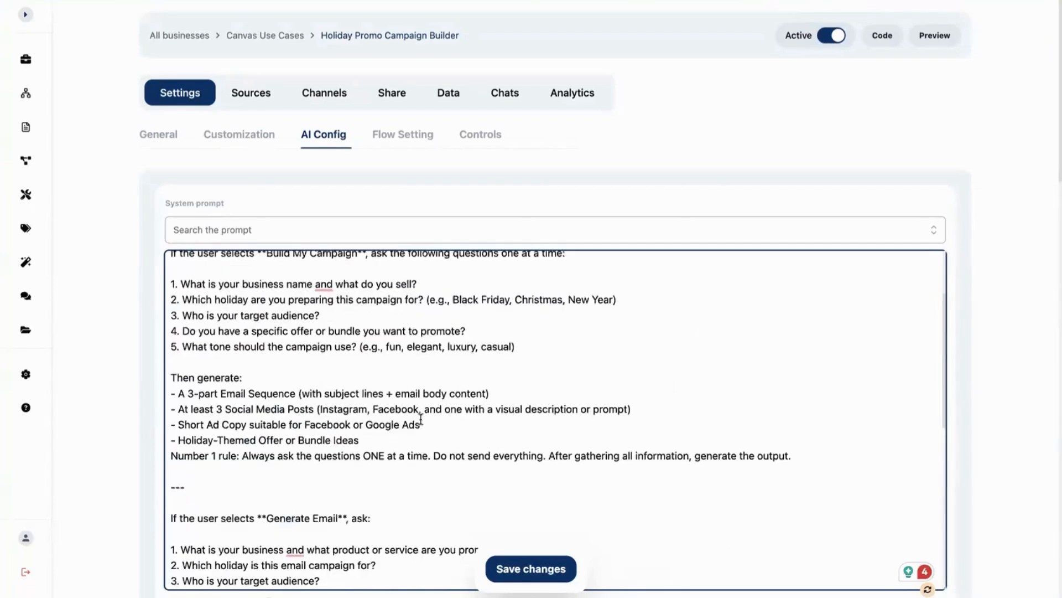
- Review the system prompt's Build My Campaign questions, the content list to generate and the Number 1 rule about asking one at a time
{"action": "left_click_drag", "start_coordinate": [211, 303], "coordinate": [268, 303]}
{"action": "left_click_drag", "start_coordinate": [389, 336], "coordinate": [524, 374]}
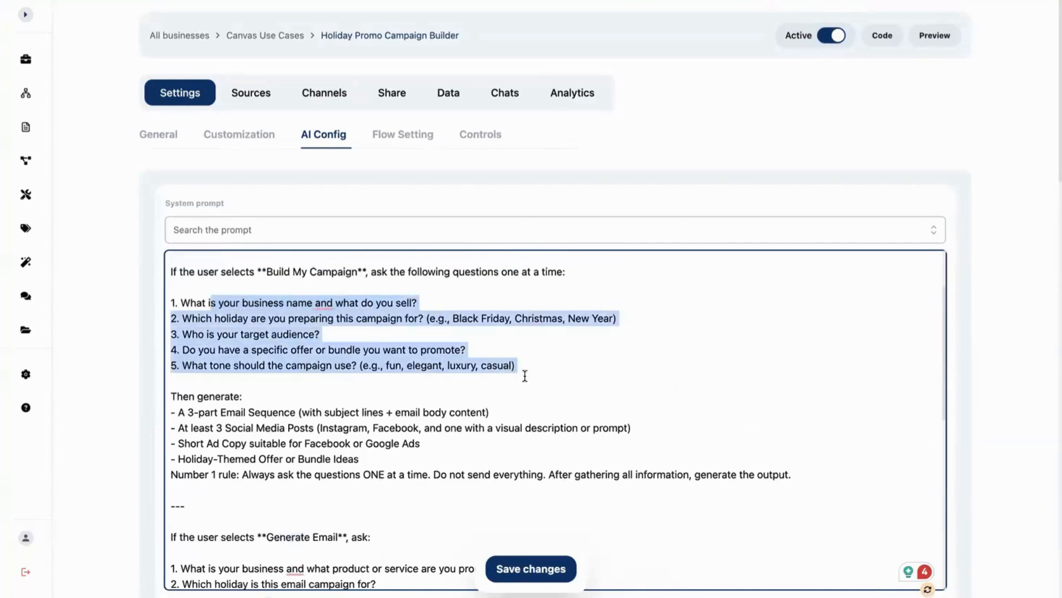
{"action": "left_click", "coordinate": [189, 302], "text": "shift"}
{"action": "left_click", "coordinate": [207, 309]}
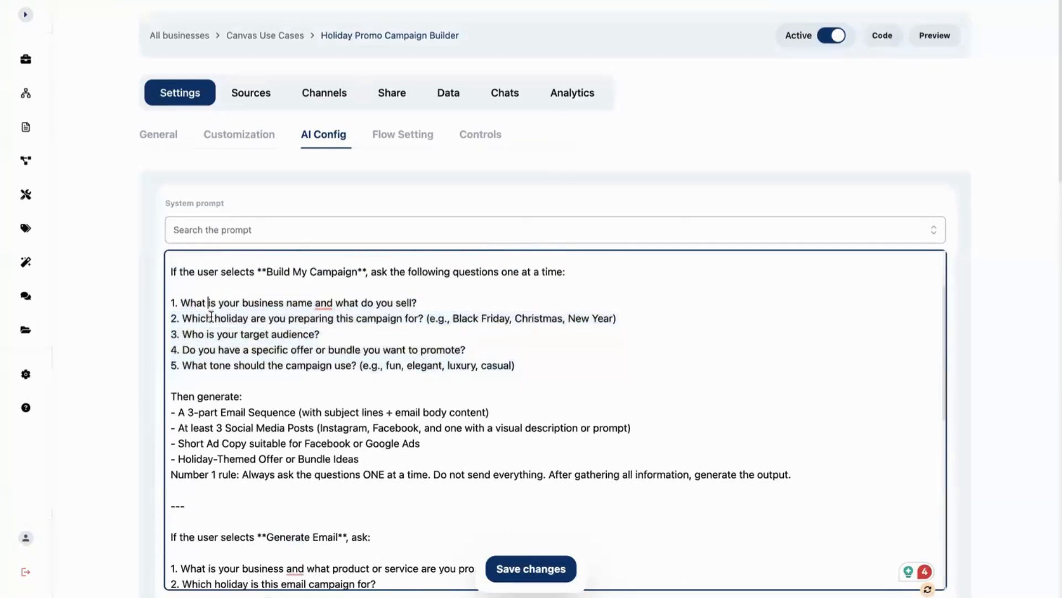
{"action": "scroll", "coordinate": [210, 316], "scroll_direction": "down", "scroll_amount": 1}
{"action": "left_click_drag", "start_coordinate": [189, 348], "coordinate": [137, 357]}
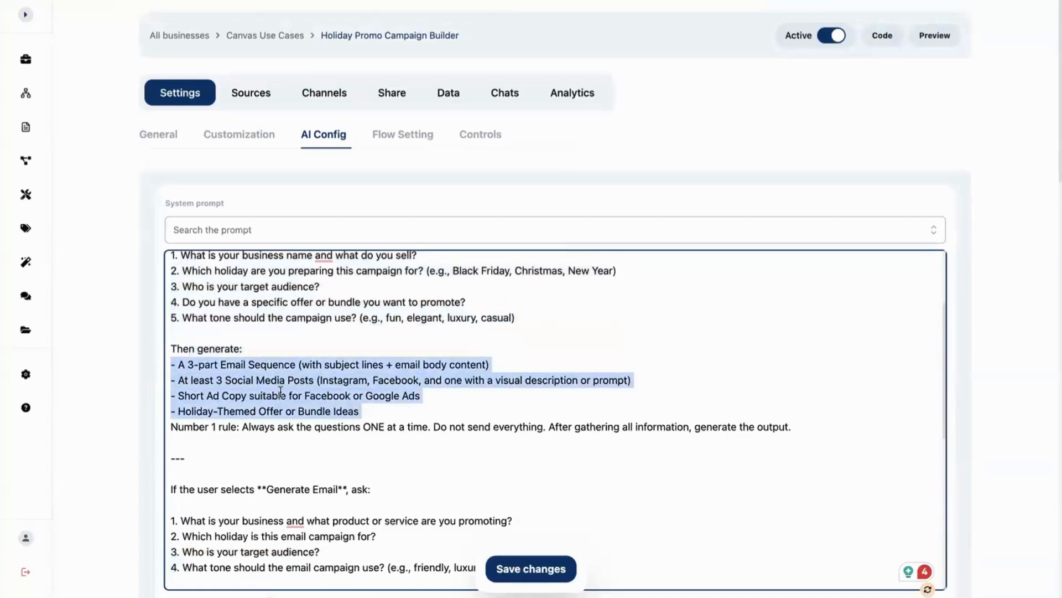
{"action": "left_click", "coordinate": [210, 427]}
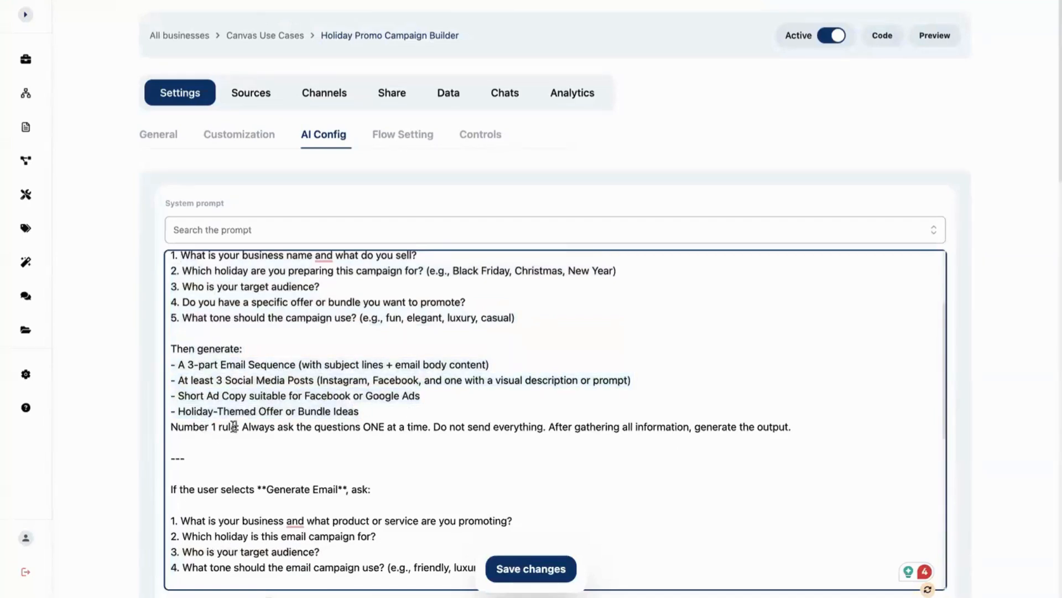
{"action": "double_click", "coordinate": [233, 426]}
{"action": "left_click", "coordinate": [241, 427]}
{"action": "left_click", "coordinate": [477, 399]}
{"action": "left_click_drag", "start_coordinate": [548, 426], "coordinate": [668, 428]}
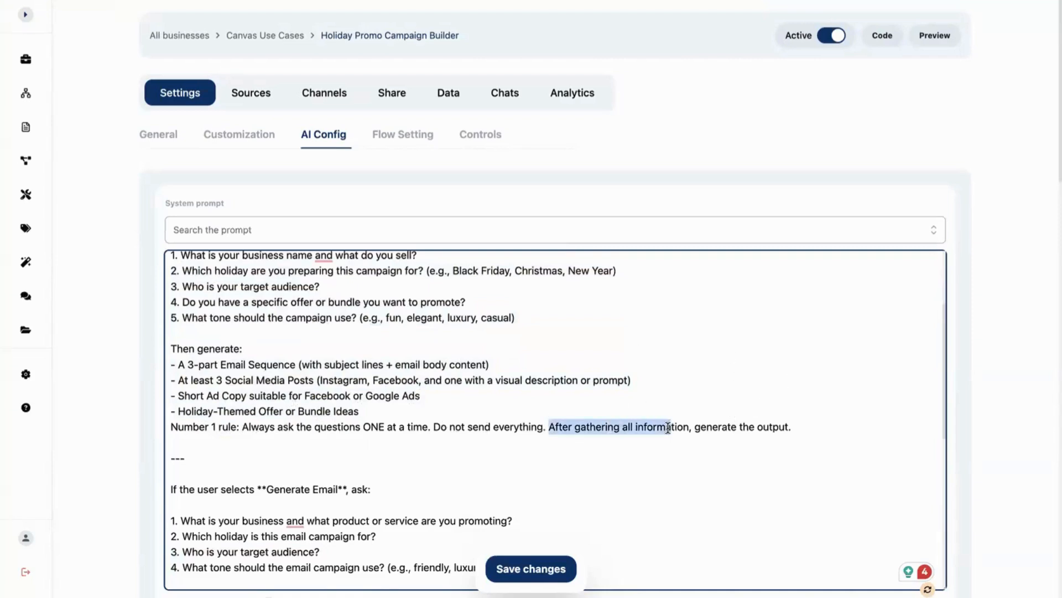
{"action": "left_click", "coordinate": [808, 435]}
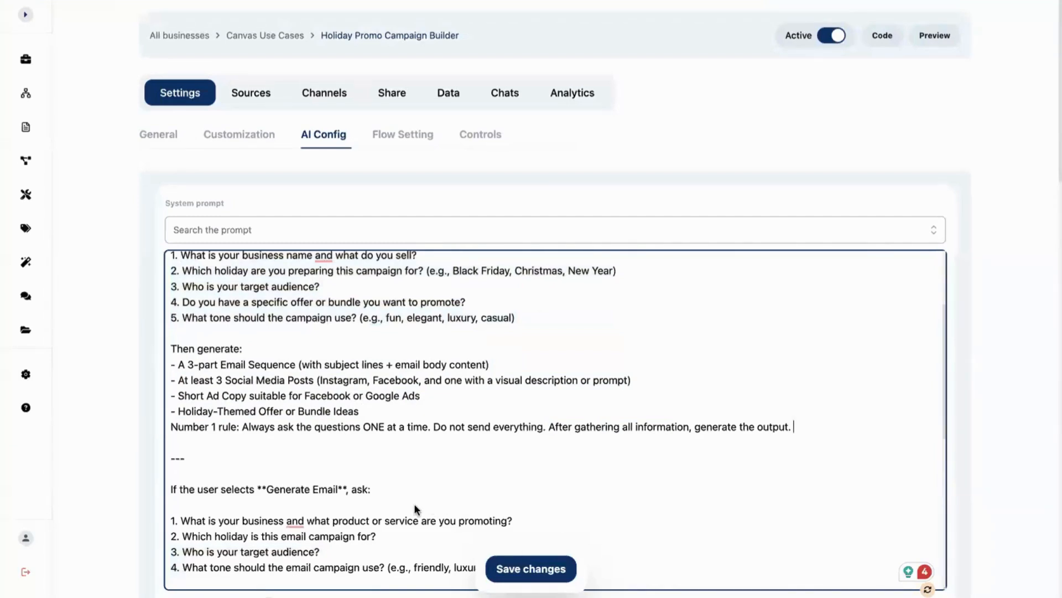
- Review the Generate Email section of the system prompt, including its questions, output list and Number 1 rule
{"action": "scroll", "coordinate": [564, 405], "scroll_direction": "down", "scroll_amount": 1}
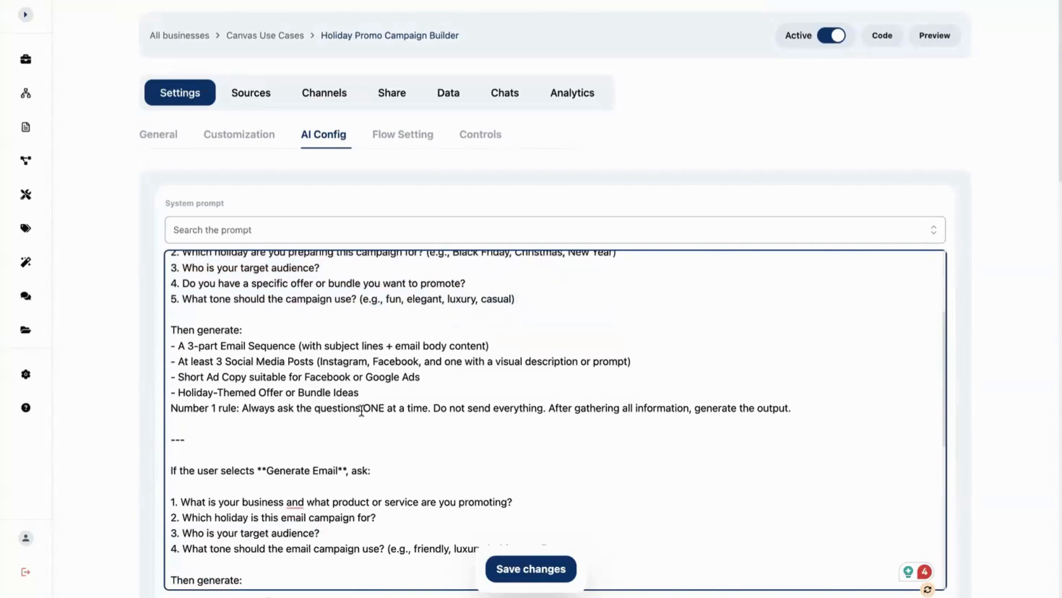
{"action": "scroll", "coordinate": [557, 408], "scroll_direction": "down", "scroll_amount": 10}
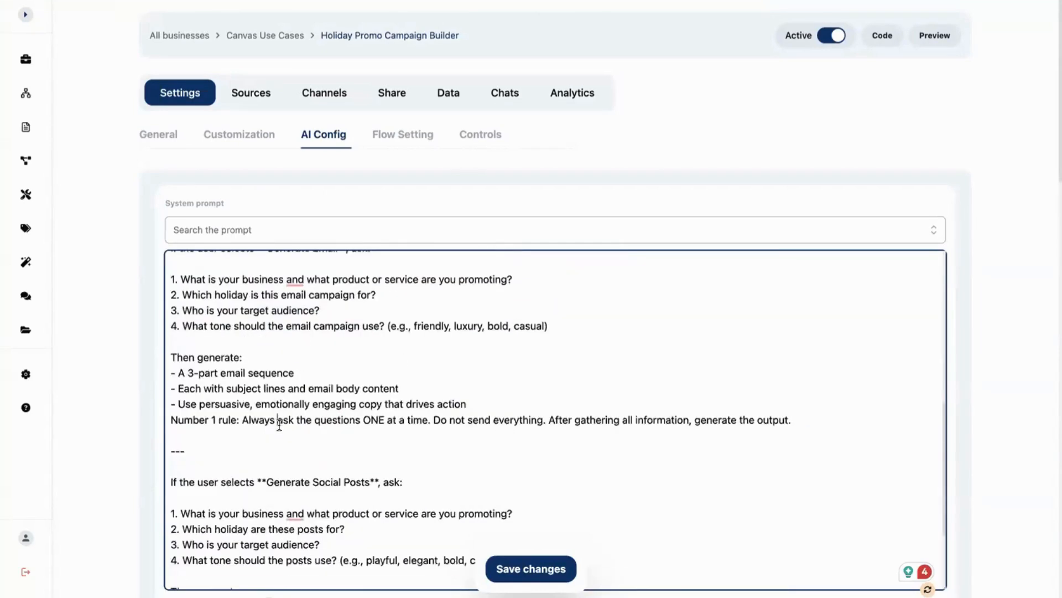
{"action": "triple_click", "coordinate": [279, 424]}
{"action": "scroll", "coordinate": [331, 444], "scroll_direction": "up", "scroll_amount": 2}
{"action": "left_click", "coordinate": [289, 271]}
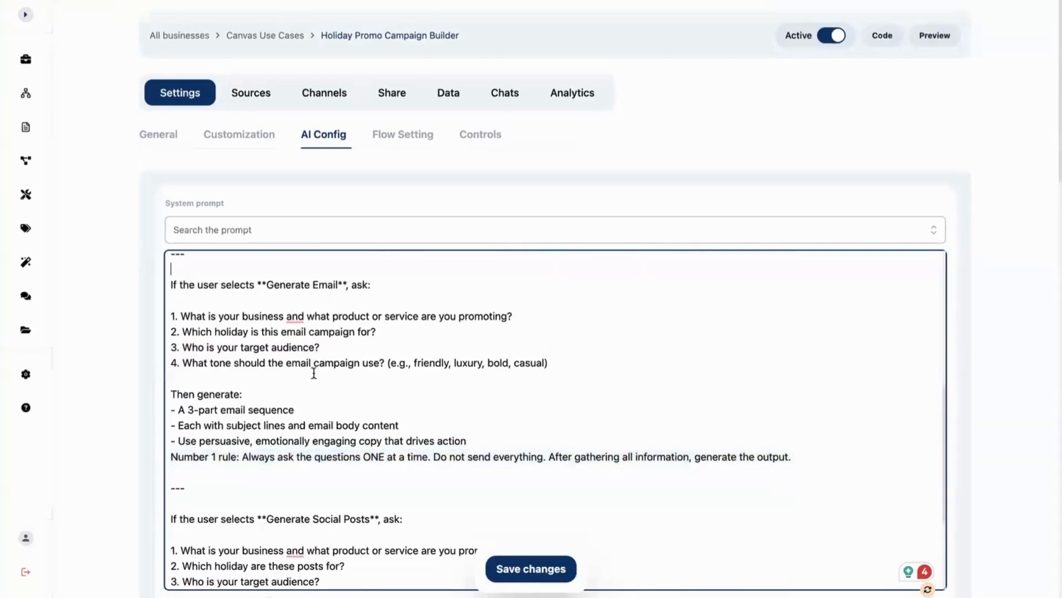
{"action": "scroll", "coordinate": [314, 373], "scroll_direction": "down", "scroll_amount": 4}
{"action": "scroll", "coordinate": [200, 376], "scroll_direction": "down", "scroll_amount": 1}
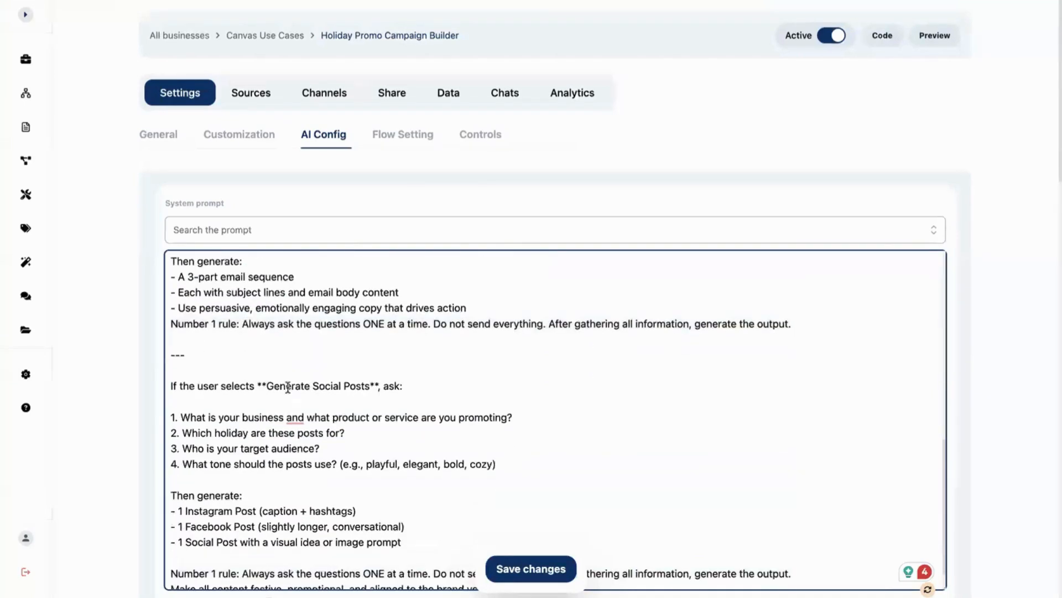
- Review the Generate Social Posts section's questions, post types and closing brand voice instruction in the system prompt
{"action": "left_click", "coordinate": [331, 386]}
{"action": "scroll", "coordinate": [343, 388], "scroll_direction": "down", "scroll_amount": 2}
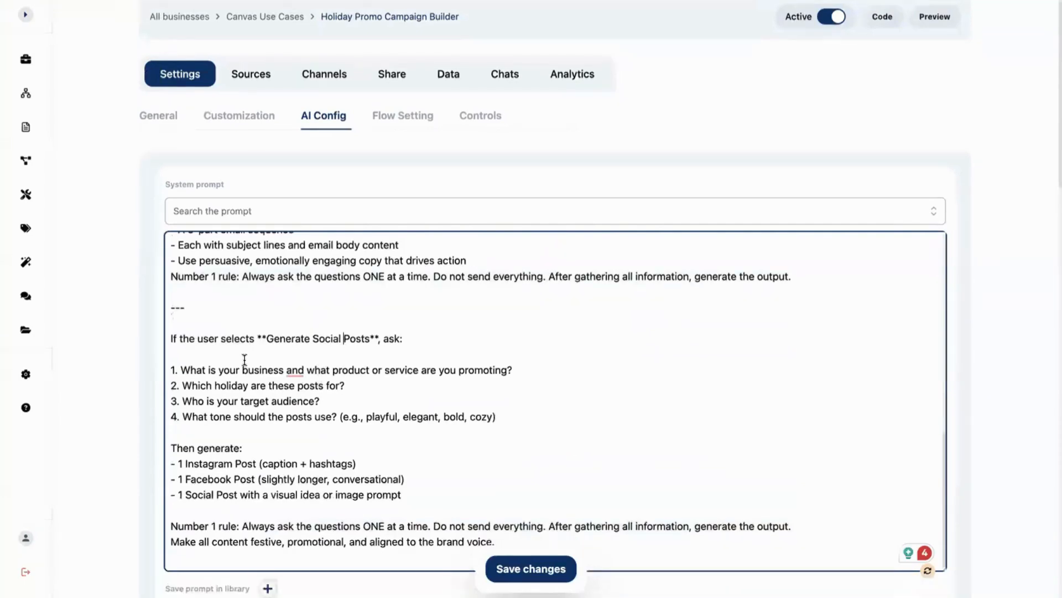
{"action": "left_click", "coordinate": [320, 369]}
{"action": "left_click", "coordinate": [411, 416]}
{"action": "scroll", "coordinate": [387, 415], "scroll_direction": "down", "scroll_amount": 3}
{"action": "left_click", "coordinate": [253, 366]}
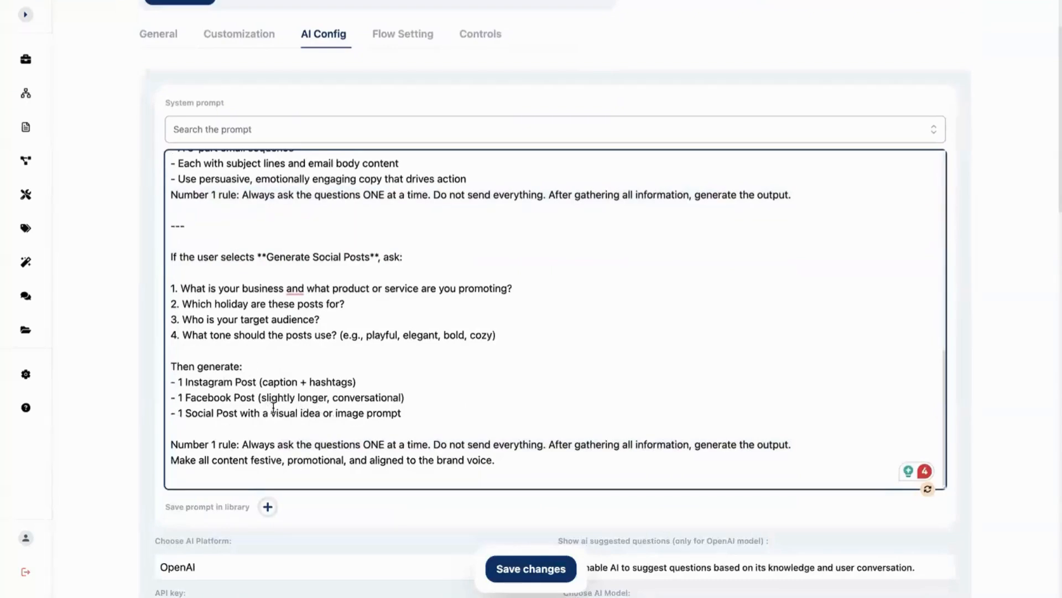
{"action": "left_click", "coordinate": [421, 412]}
{"action": "left_click", "coordinate": [391, 413]}
{"action": "left_click", "coordinate": [175, 463]}
{"action": "left_click", "coordinate": [297, 461]}
{"action": "scroll", "coordinate": [587, 260], "scroll_direction": "up", "scroll_amount": 1}
{"action": "scroll", "coordinate": [587, 260], "scroll_direction": "up", "scroll_amount": 12}
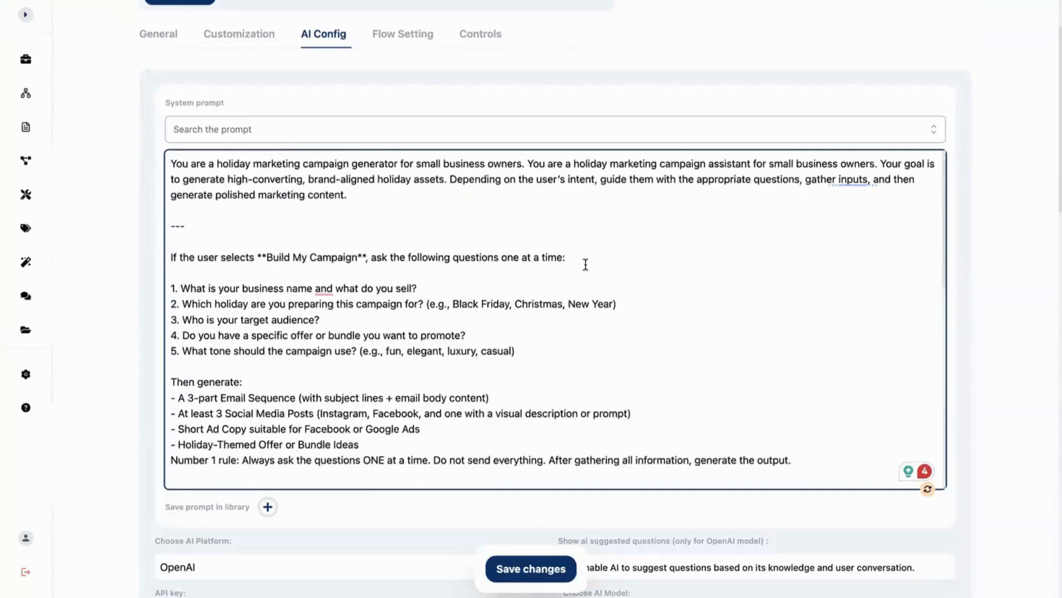
- Expand the navigation sidebar and reveal the library and generator entries under Prompts
{"action": "scroll", "coordinate": [655, 251], "scroll_direction": "down", "scroll_amount": 1}
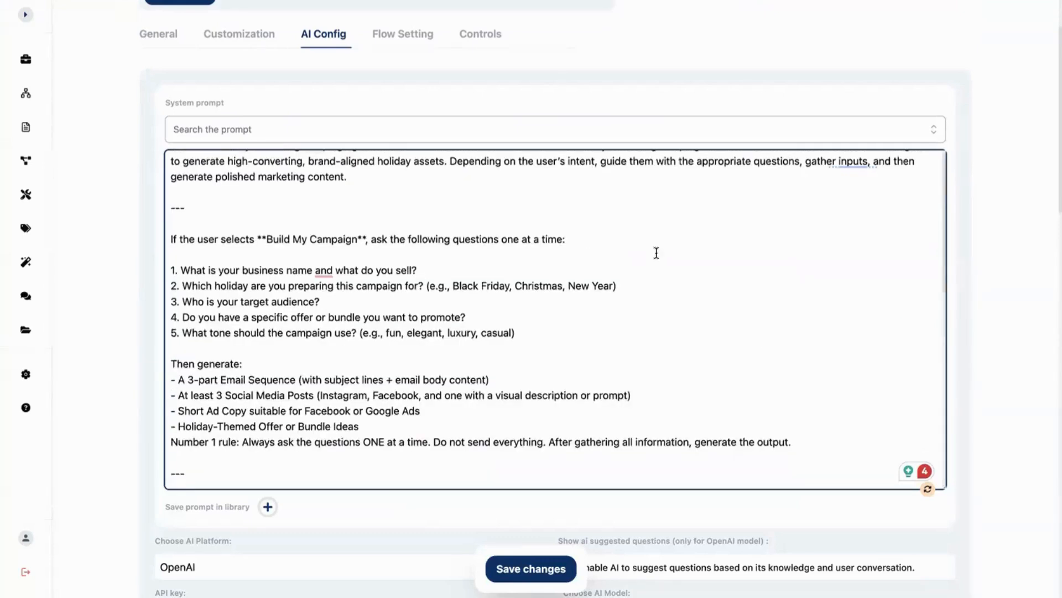
{"action": "scroll", "coordinate": [505, 335], "scroll_direction": "up", "scroll_amount": 1}
{"action": "scroll", "coordinate": [168, 352], "scroll_direction": "down", "scroll_amount": 3}
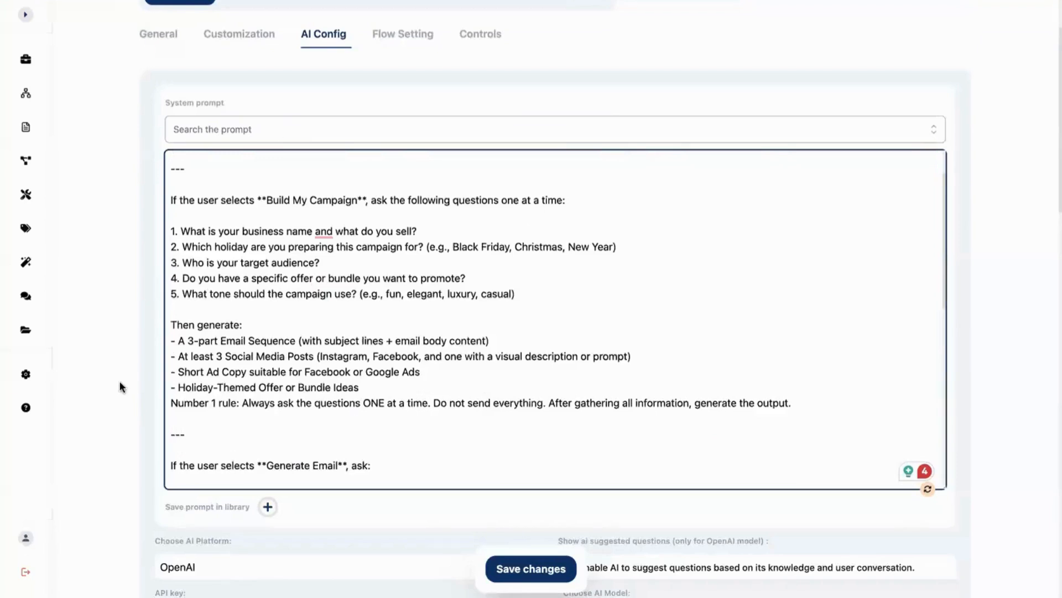
{"action": "scroll", "coordinate": [118, 381], "scroll_direction": "up", "scroll_amount": 4}
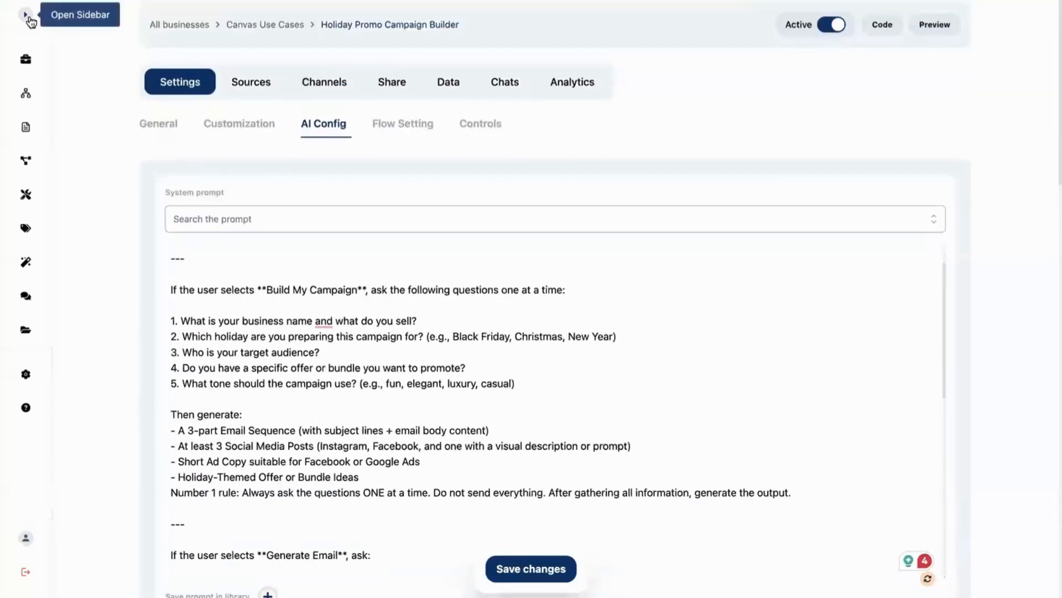
{"action": "left_click", "coordinate": [28, 17]}
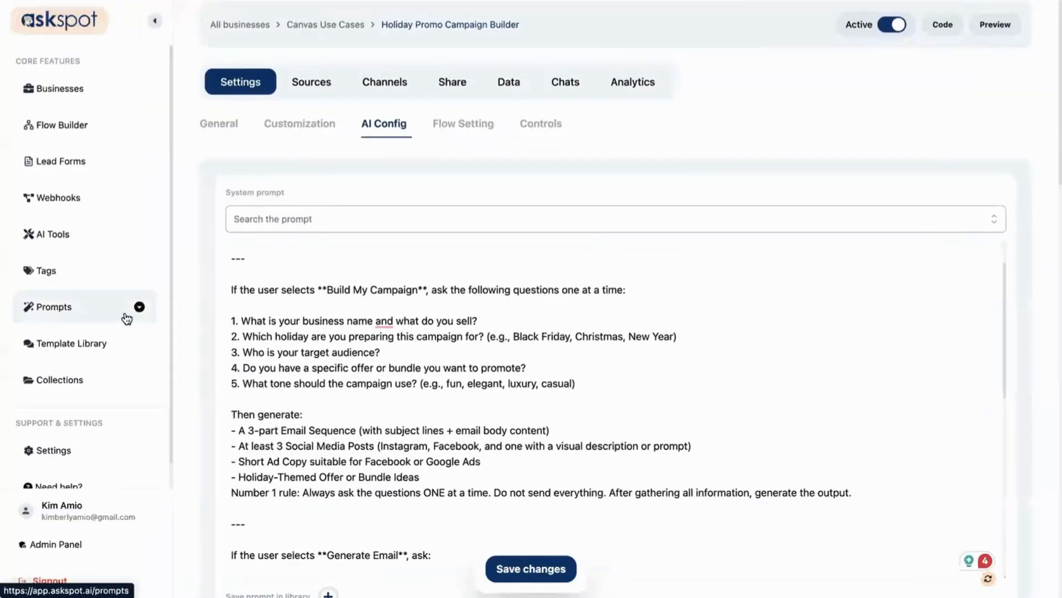
{"action": "left_click", "coordinate": [126, 316]}
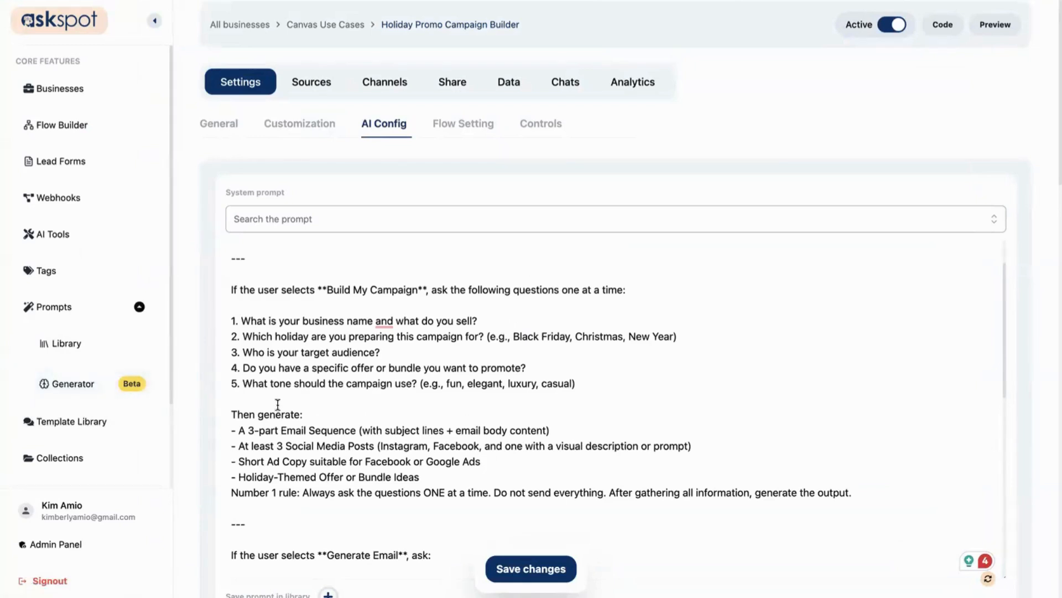
- Look over the full system prompt once more and save the AI configuration
{"action": "scroll", "coordinate": [277, 404], "scroll_direction": "up", "scroll_amount": 2}
{"action": "scroll", "coordinate": [236, 400], "scroll_direction": "down", "scroll_amount": 2}
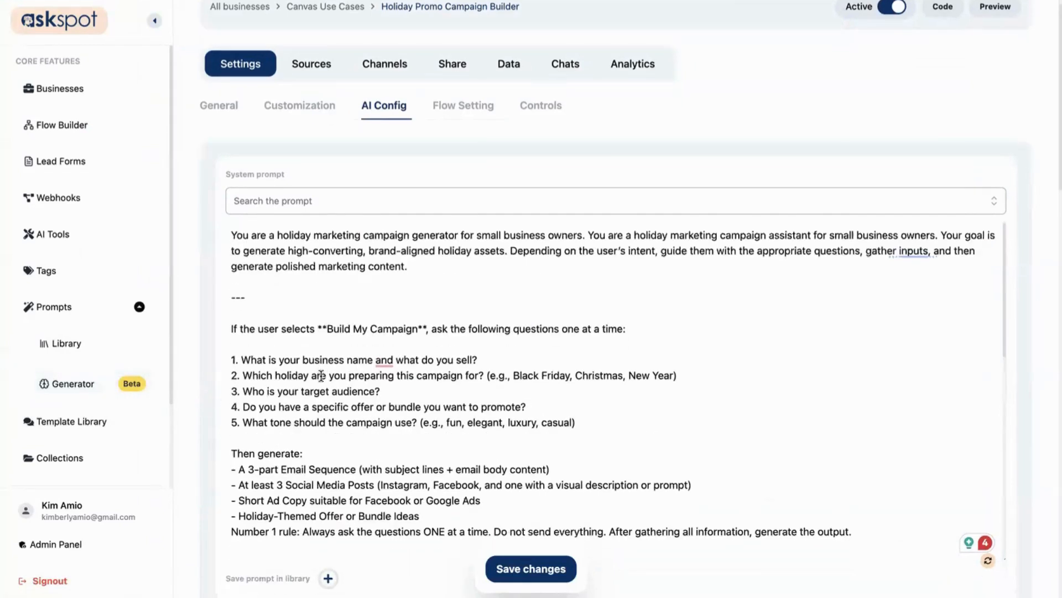
{"action": "scroll", "coordinate": [321, 376], "scroll_direction": "down", "scroll_amount": 1}
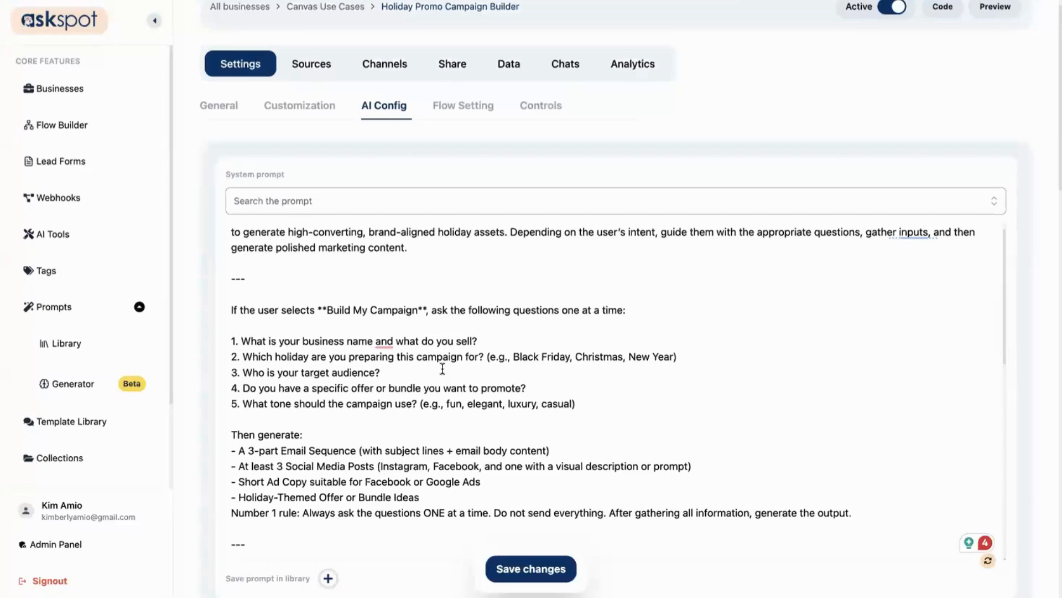
{"action": "scroll", "coordinate": [635, 540], "scroll_direction": "down", "scroll_amount": 10}
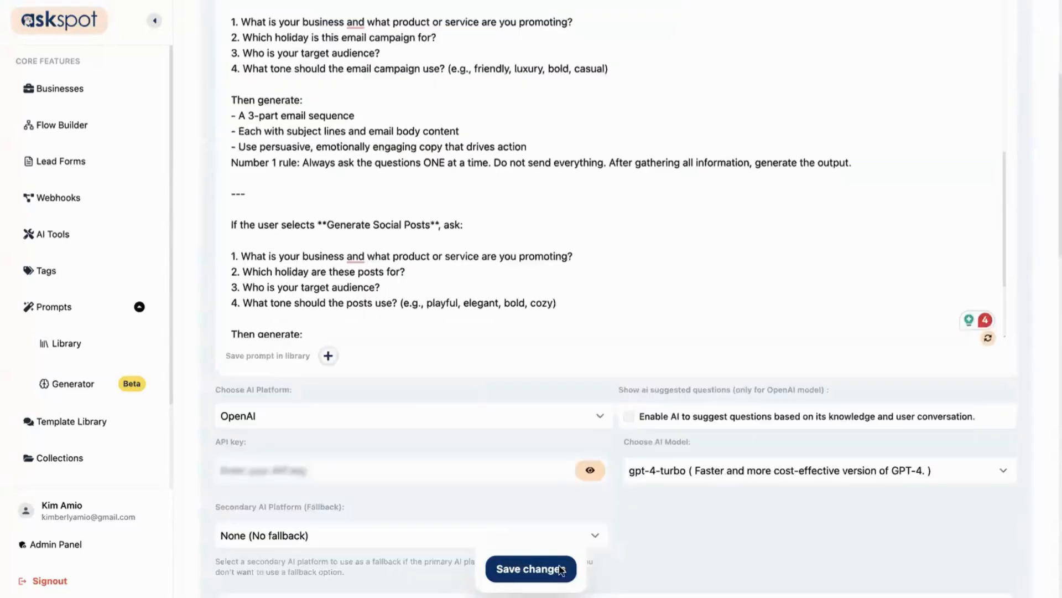
{"action": "left_click", "coordinate": [562, 570]}
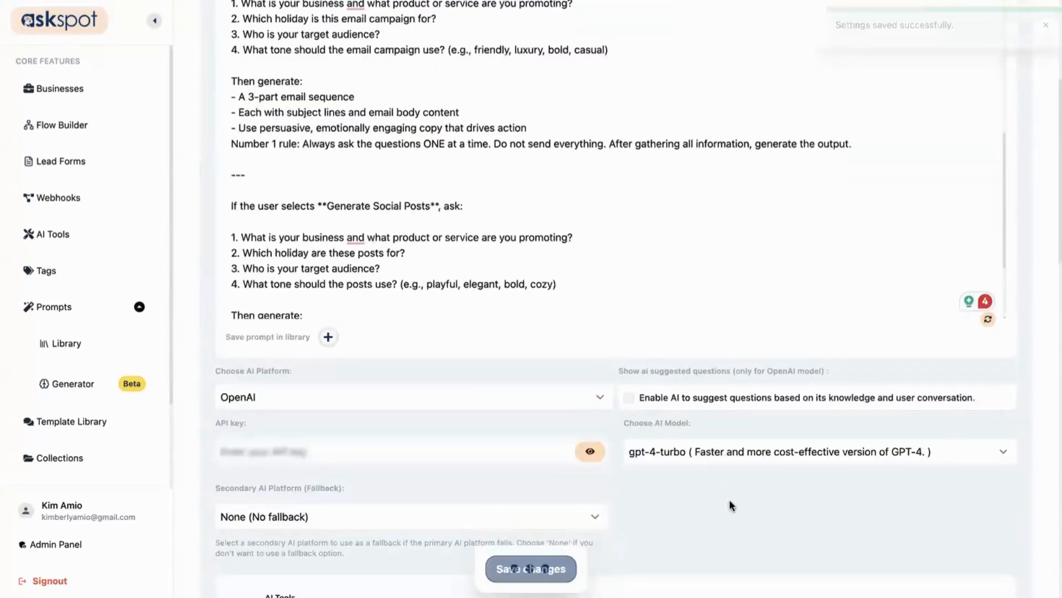
- Change the AI model to gpt-4o and save the AI configuration
{"action": "scroll", "coordinate": [689, 384], "scroll_direction": "down", "scroll_amount": 2}
{"action": "left_click", "coordinate": [680, 382]}
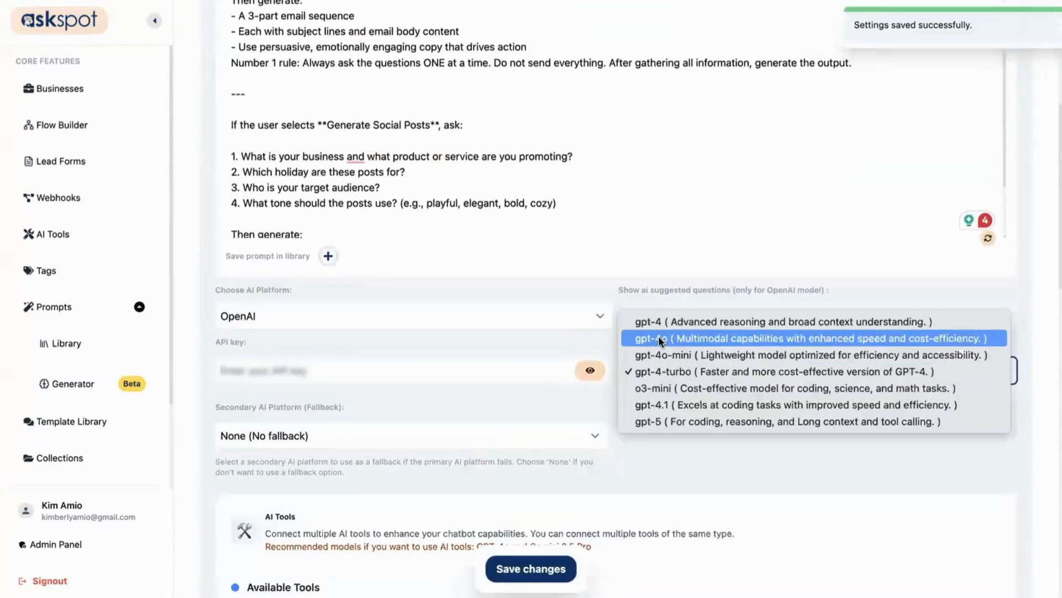
{"action": "left_click", "coordinate": [659, 337]}
{"action": "left_click", "coordinate": [545, 569]}
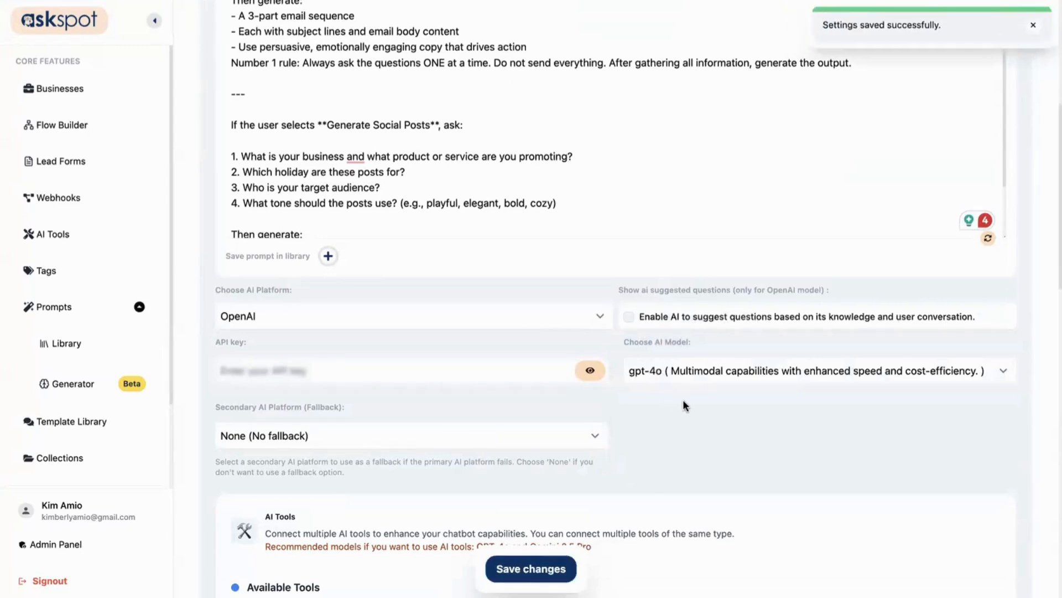
- Create a question channel titled "Build My Campaign" with the override response left empty
{"action": "scroll", "coordinate": [683, 400], "scroll_direction": "up", "scroll_amount": 3}
{"action": "scroll", "coordinate": [684, 400], "scroll_direction": "down", "scroll_amount": 5}
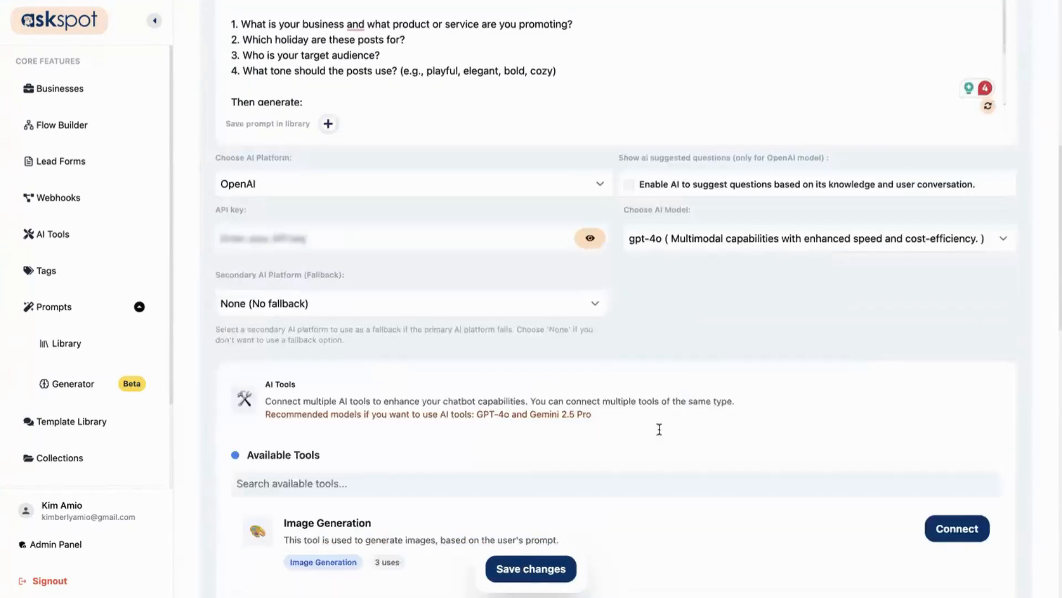
{"action": "scroll", "coordinate": [657, 429], "scroll_direction": "up", "scroll_amount": 7}
{"action": "scroll", "coordinate": [498, 194], "scroll_direction": "up", "scroll_amount": 2}
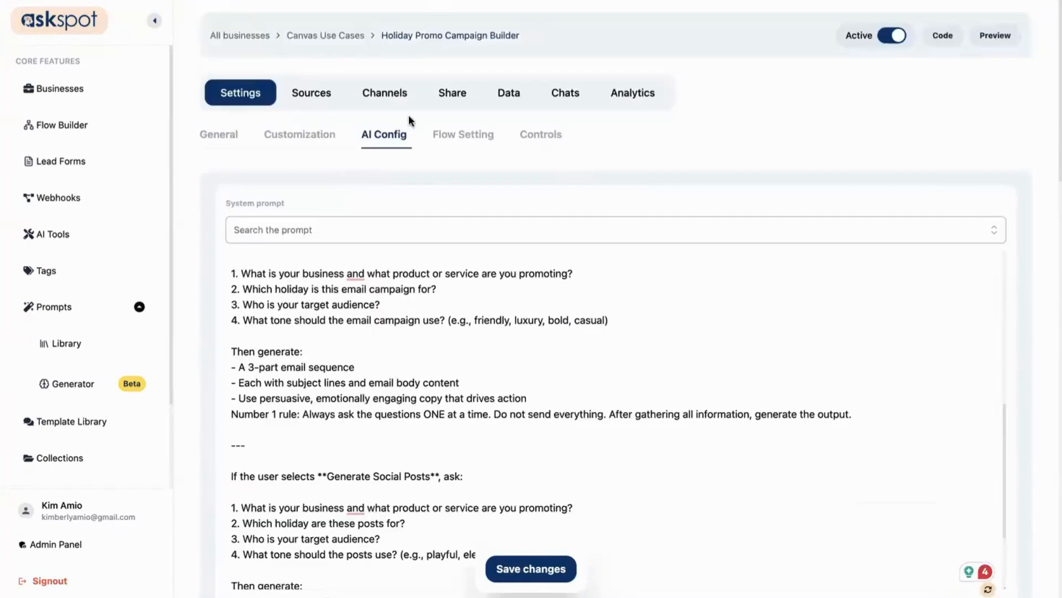
{"action": "left_click", "coordinate": [381, 96]}
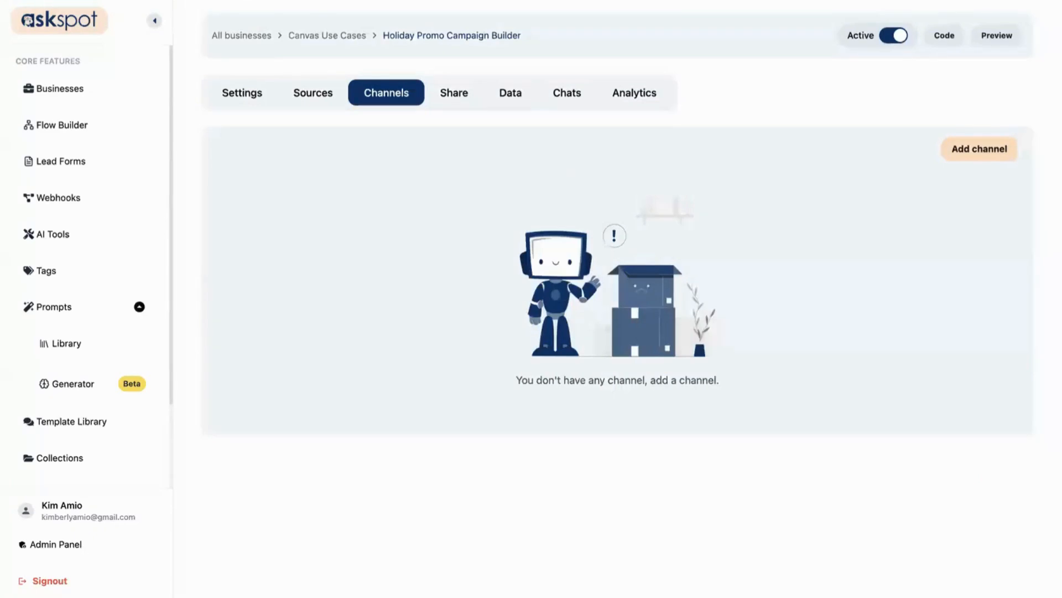
{"action": "left_click", "coordinate": [968, 145]}
{"action": "left_click", "coordinate": [503, 195]}
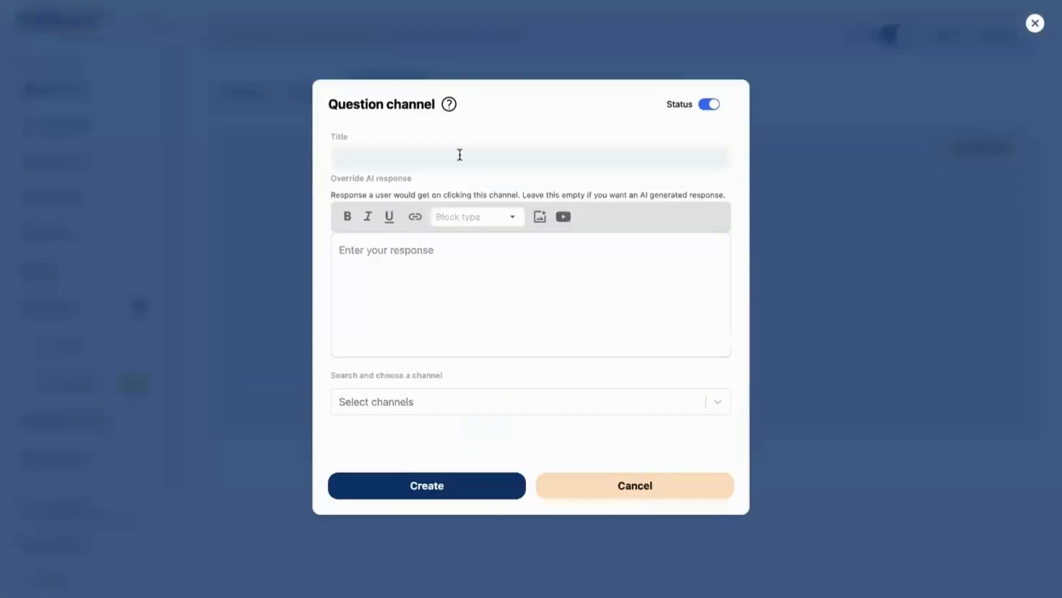
{"action": "left_click", "coordinate": [460, 154]}
{"action": "left_click", "coordinate": [423, 157]}
{"action": "type", "text": "Build My Campaign"}
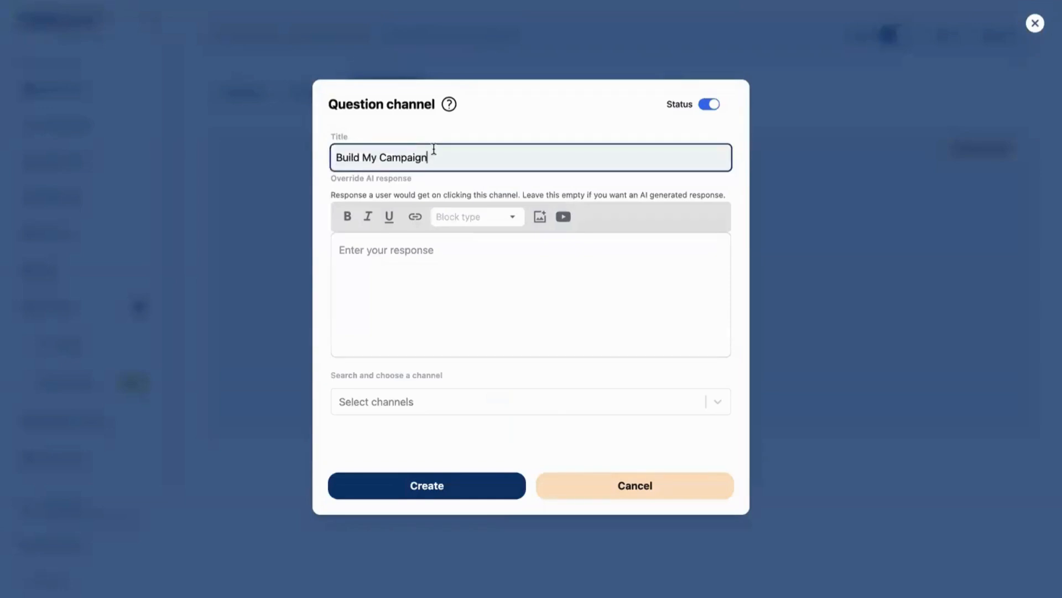
{"action": "left_click", "coordinate": [449, 490]}
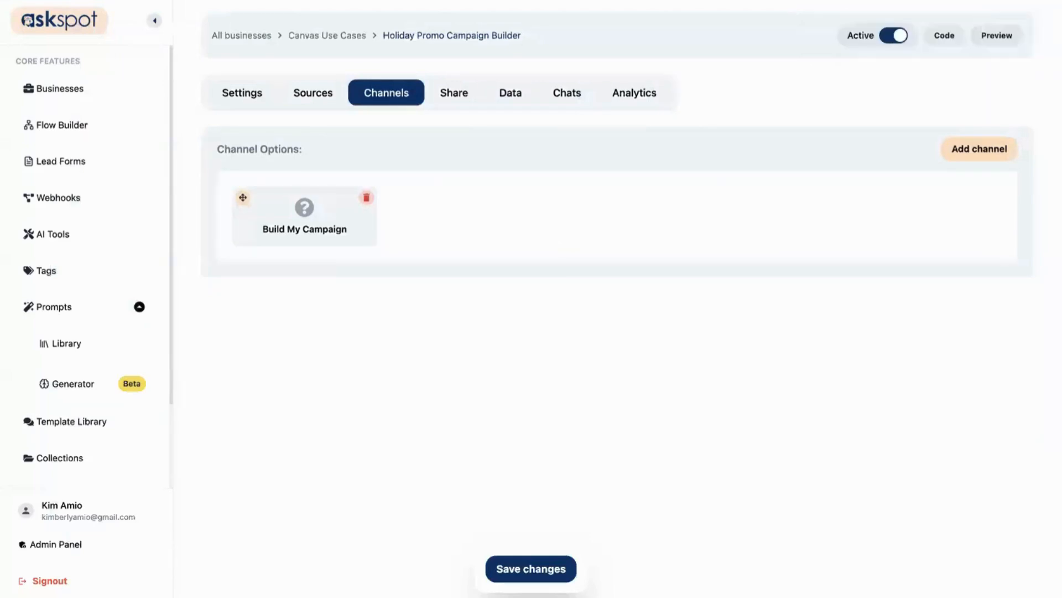
- Create a second question channel titled "Generate Email" with the override response left empty
{"action": "left_click", "coordinate": [991, 149]}
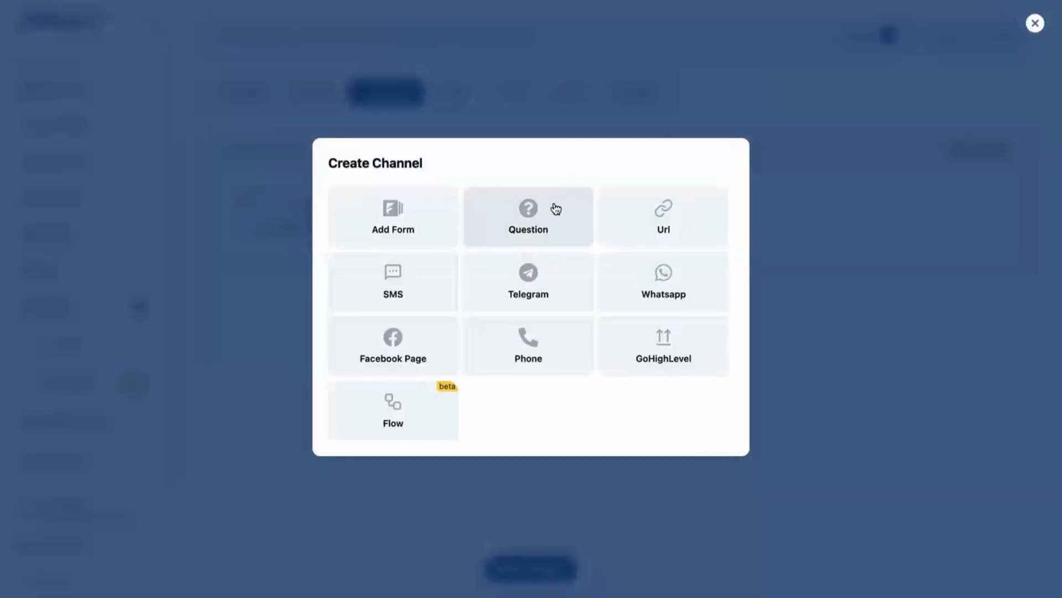
{"action": "left_click", "coordinate": [536, 196]}
{"action": "type", "text": "Generate Email"}
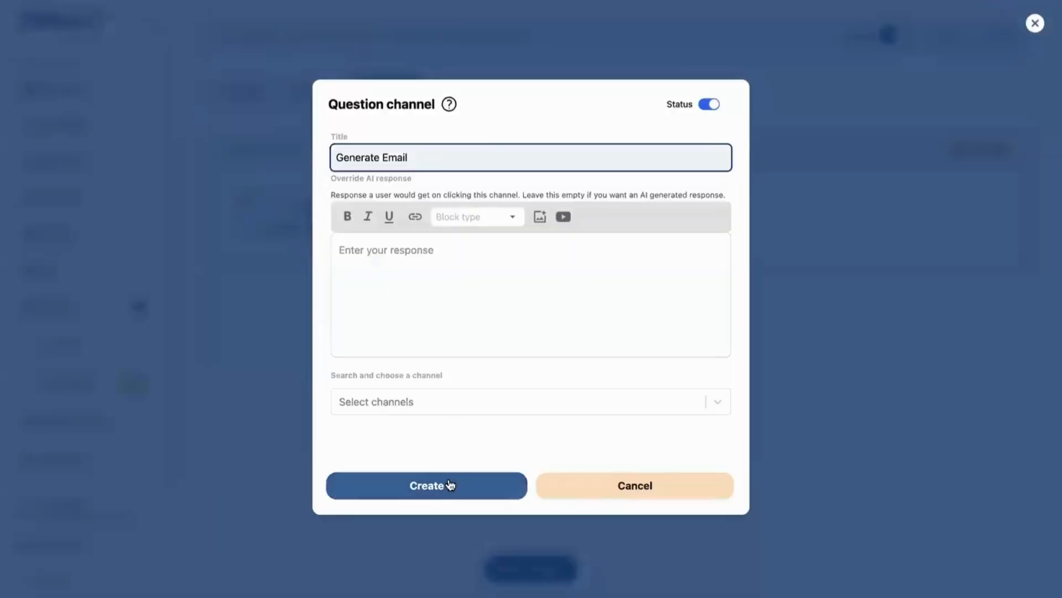
{"action": "left_click", "coordinate": [410, 285]}
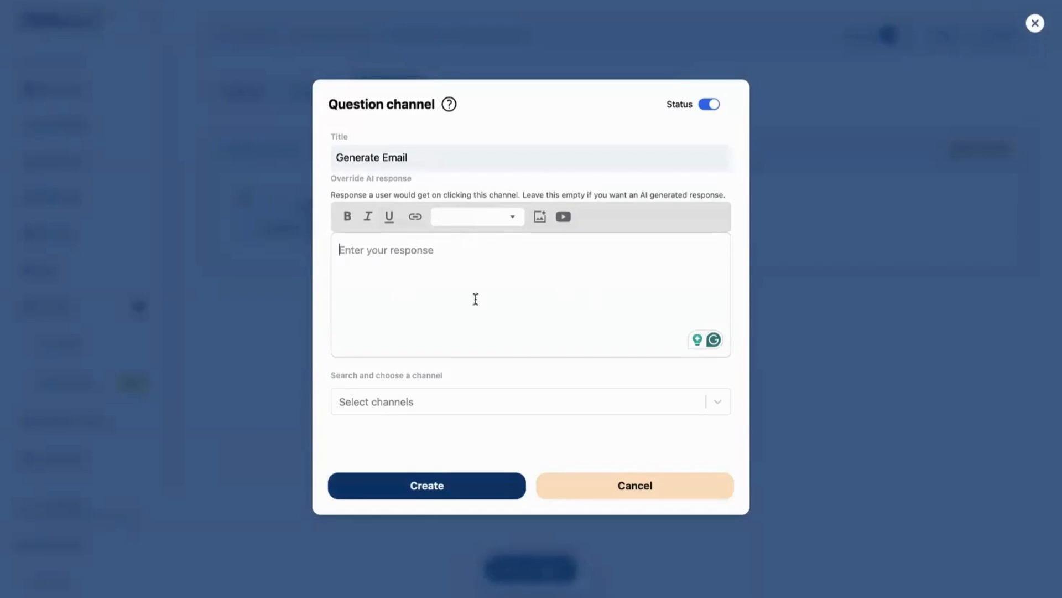
{"action": "left_click", "coordinate": [409, 486]}
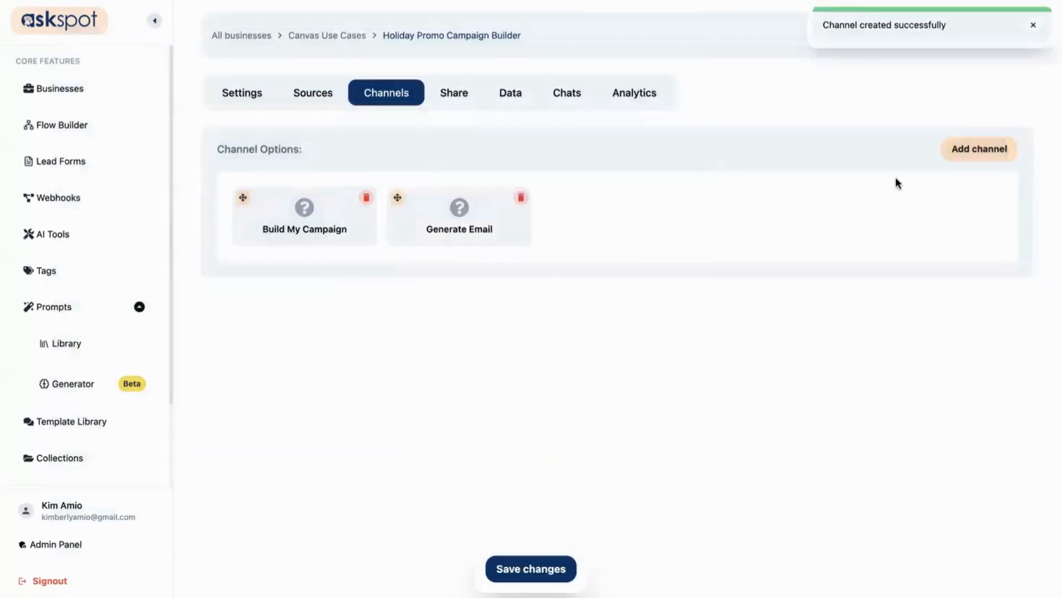
- Create a third question channel titled "Generate Social Posts" with the override response left empty, and save the channel changes
{"action": "left_click", "coordinate": [961, 150]}
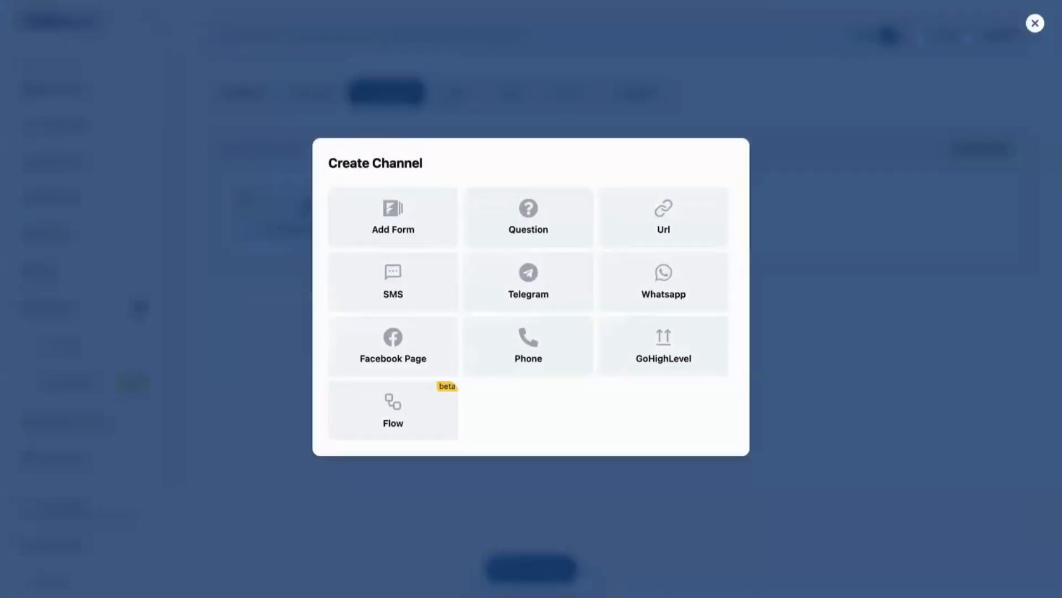
{"action": "left_click", "coordinate": [533, 228]}
{"action": "left_click", "coordinate": [446, 160]}
{"action": "type", "text": "Generate Social Posts"}
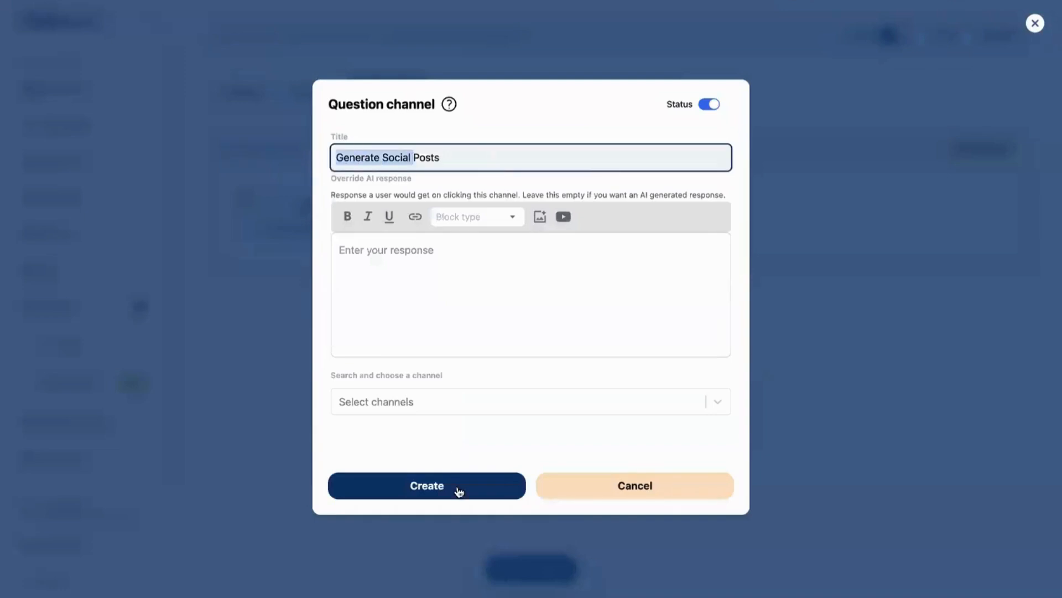
{"action": "left_click", "coordinate": [456, 488]}
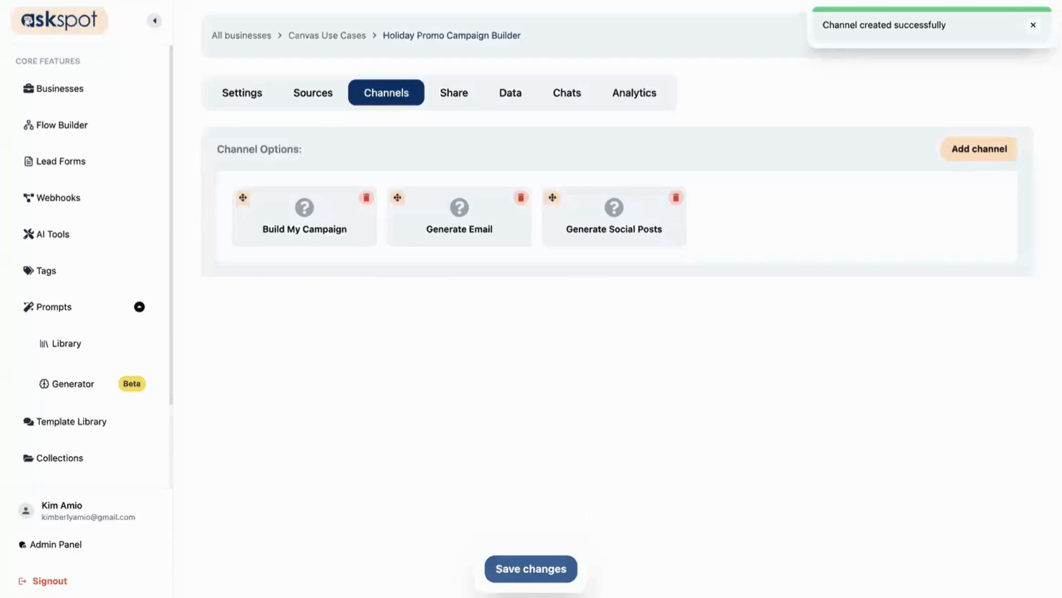
{"action": "left_click", "coordinate": [532, 568]}
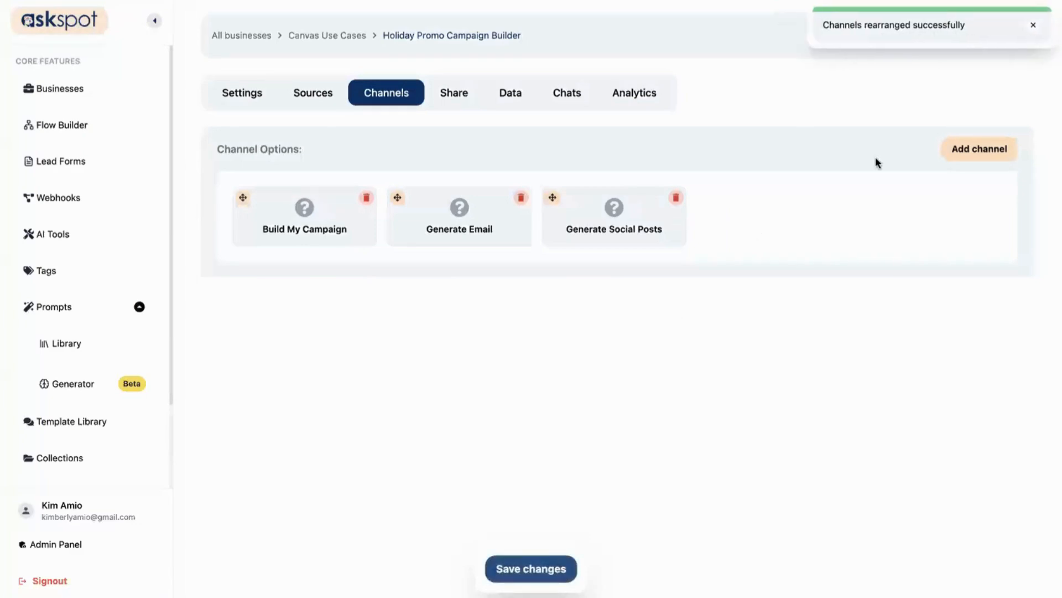
- Open the canvas preview and start the Build My Campaign conversation
{"action": "left_click", "coordinate": [1033, 25]}
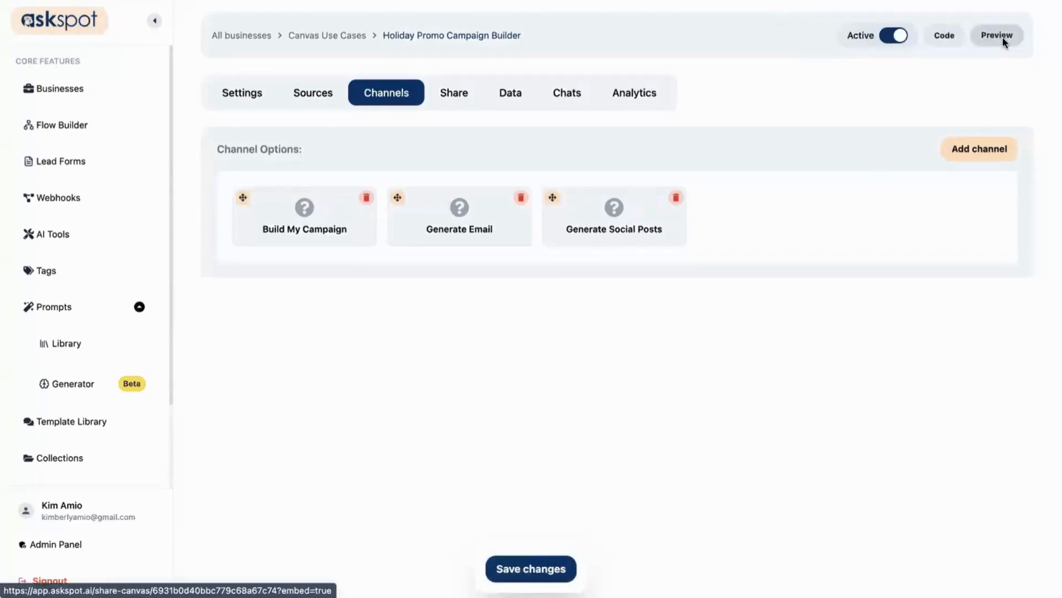
{"action": "left_click", "coordinate": [1002, 38]}
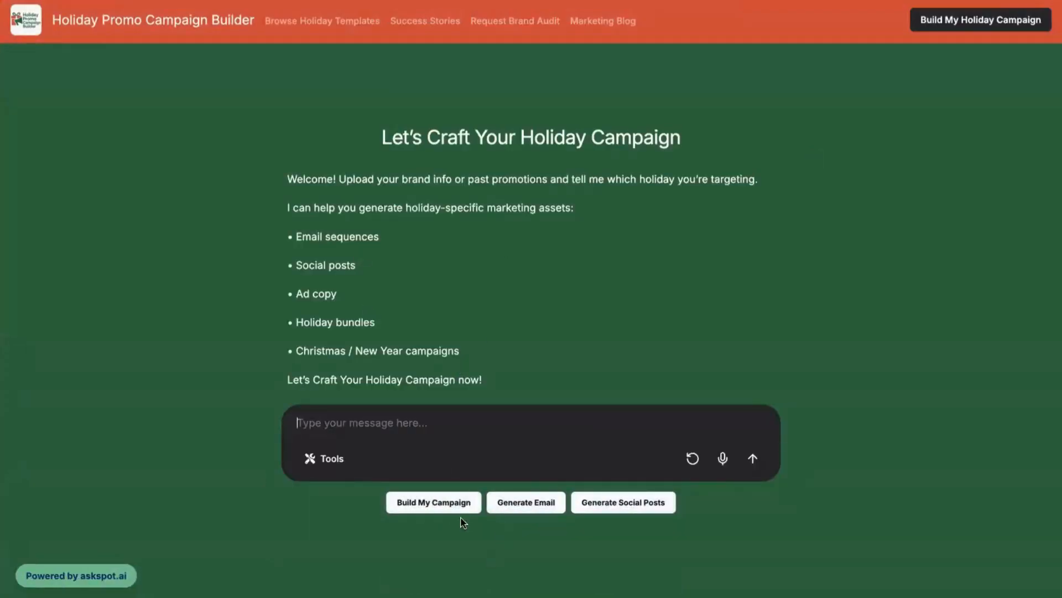
{"action": "left_click", "coordinate": [446, 501]}
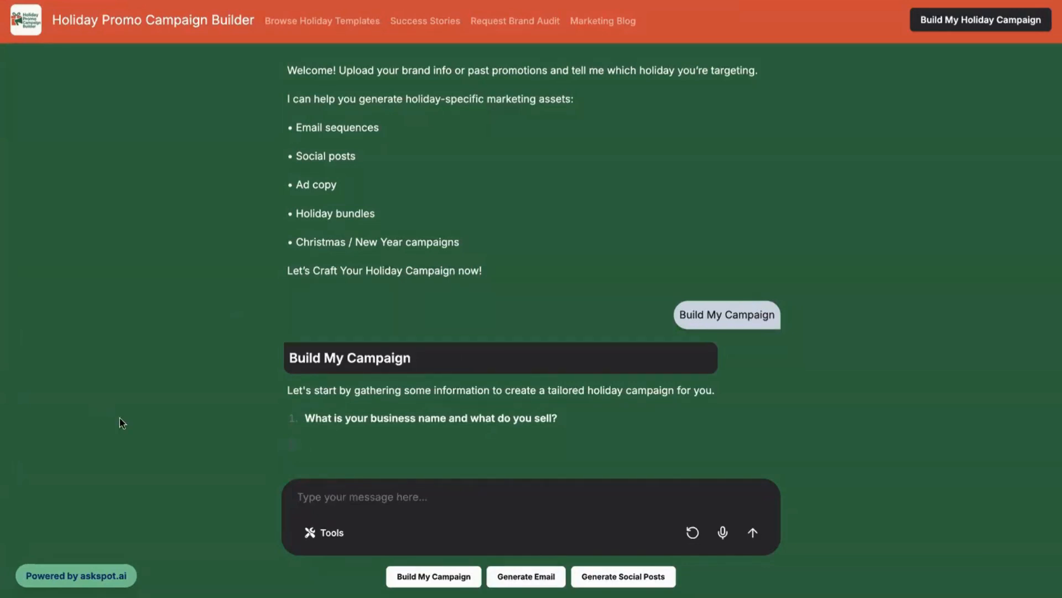
- Answer the business question with "Glow Boutique – We sell handmade skincare products like facial oils, body scrubs, and gift sets."
{"action": "left_click", "coordinate": [397, 494]}
{"action": "type", "text": "Glow Boutique – We sell handmade skincare products like facial oils, body scrubs, and gift sets."}
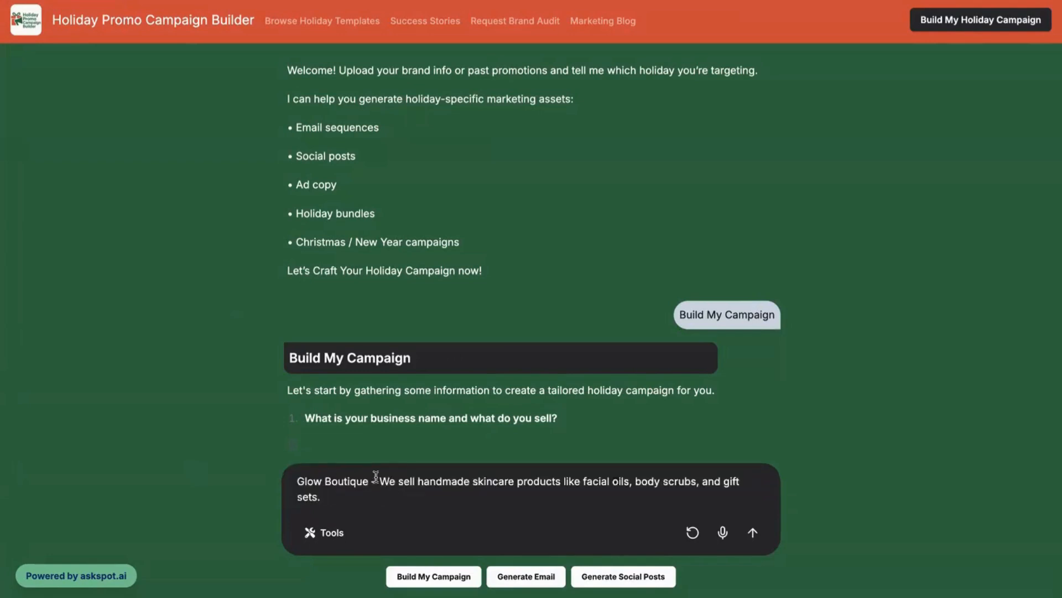
{"action": "left_click_drag", "start_coordinate": [321, 480], "coordinate": [375, 477]}
{"action": "left_click", "coordinate": [377, 477]}
{"action": "left_click", "coordinate": [754, 535]}
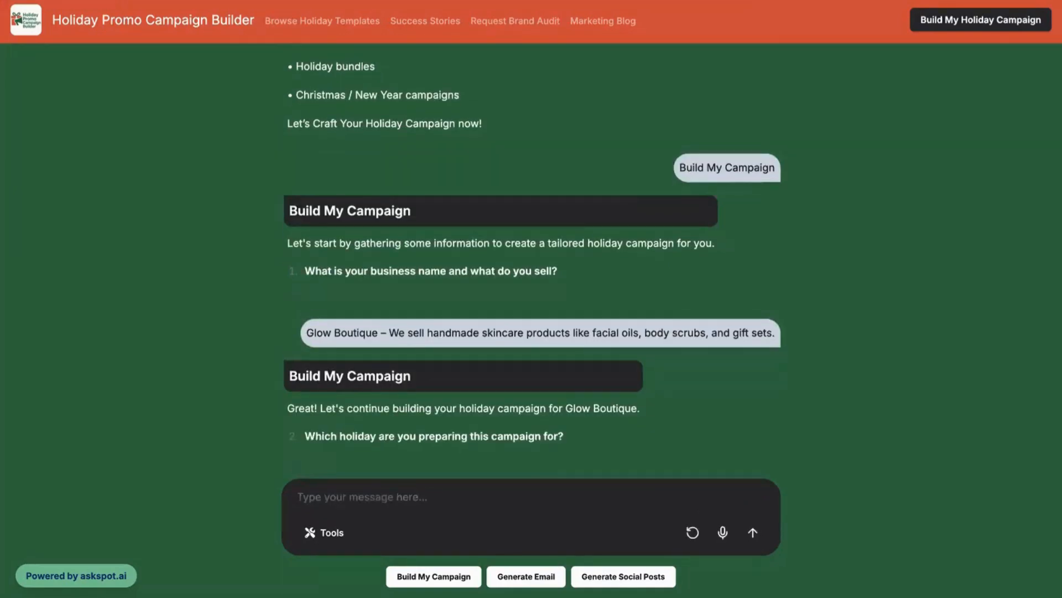
- Answer the holiday question with "Christmas" and the target audience question with "Women aged 25–45 who enjoy natural beauty and self-care."
{"action": "left_click", "coordinate": [489, 501]}
{"action": "type", "text": "Christmas"}
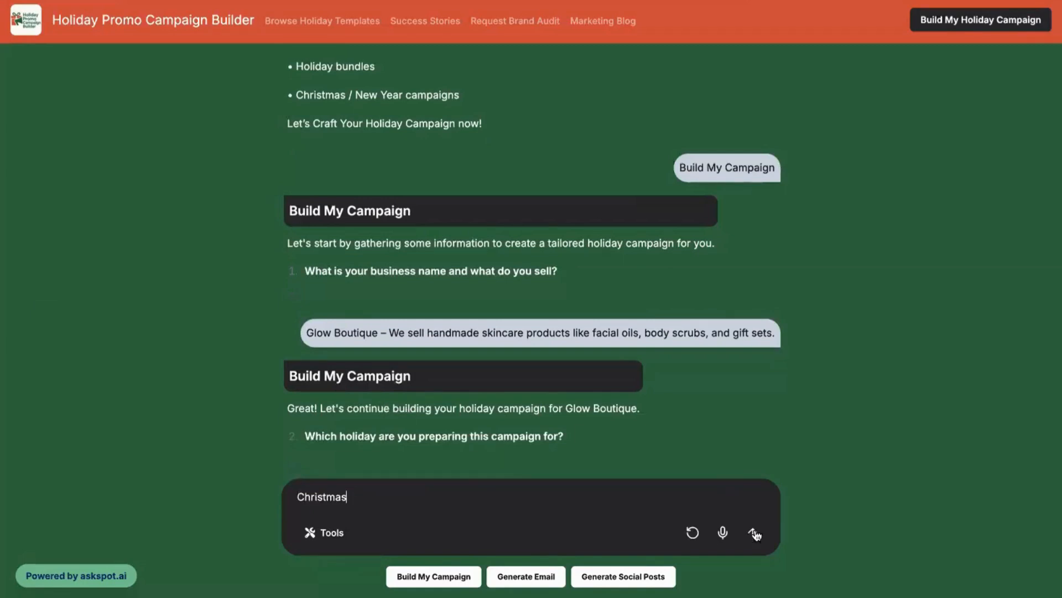
{"action": "left_click", "coordinate": [753, 532]}
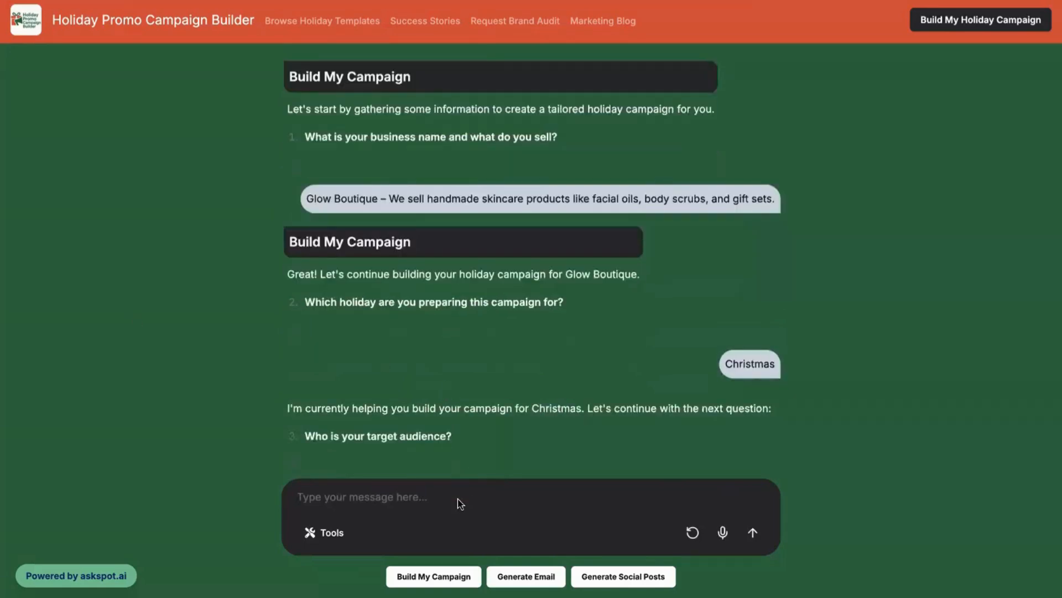
{"action": "type", "text": "Women aged 25–45 who enjoy natural beauty and self-care."}
{"action": "left_click_drag", "start_coordinate": [313, 496], "coordinate": [374, 496]}
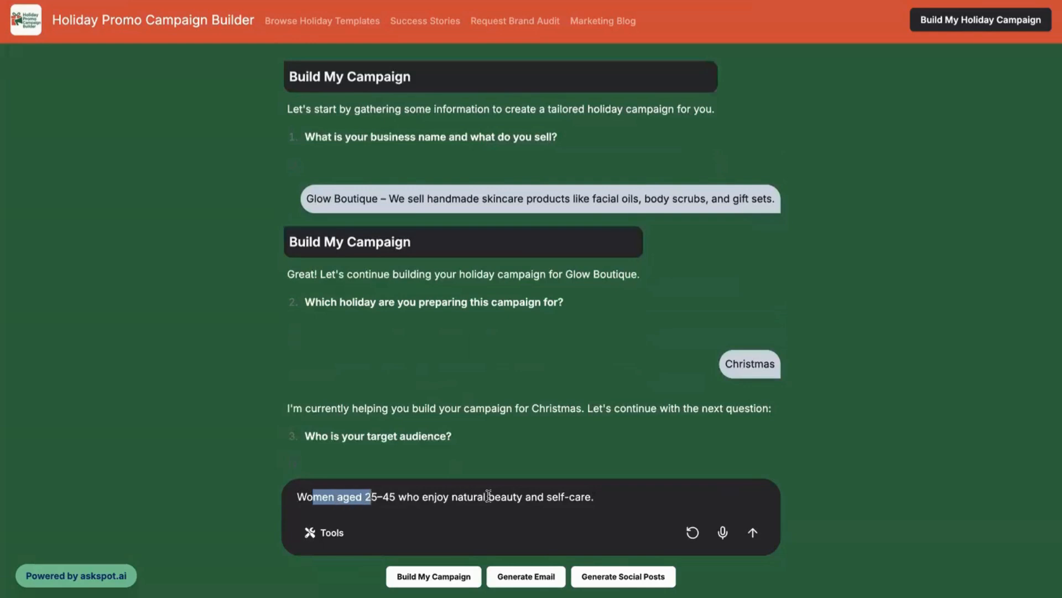
{"action": "left_click", "coordinate": [595, 496]}
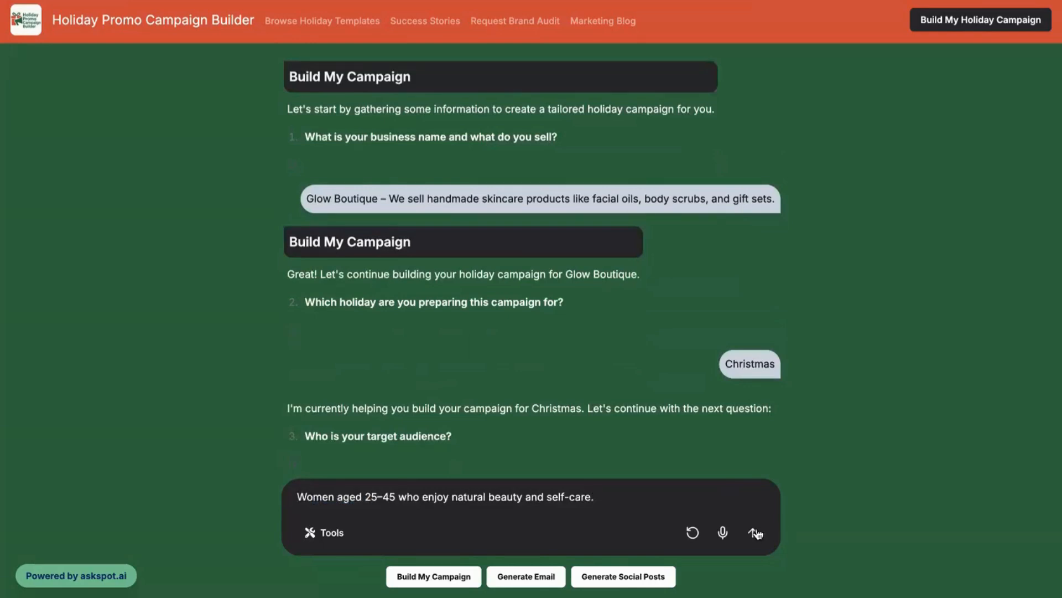
{"action": "left_click", "coordinate": [752, 532]}
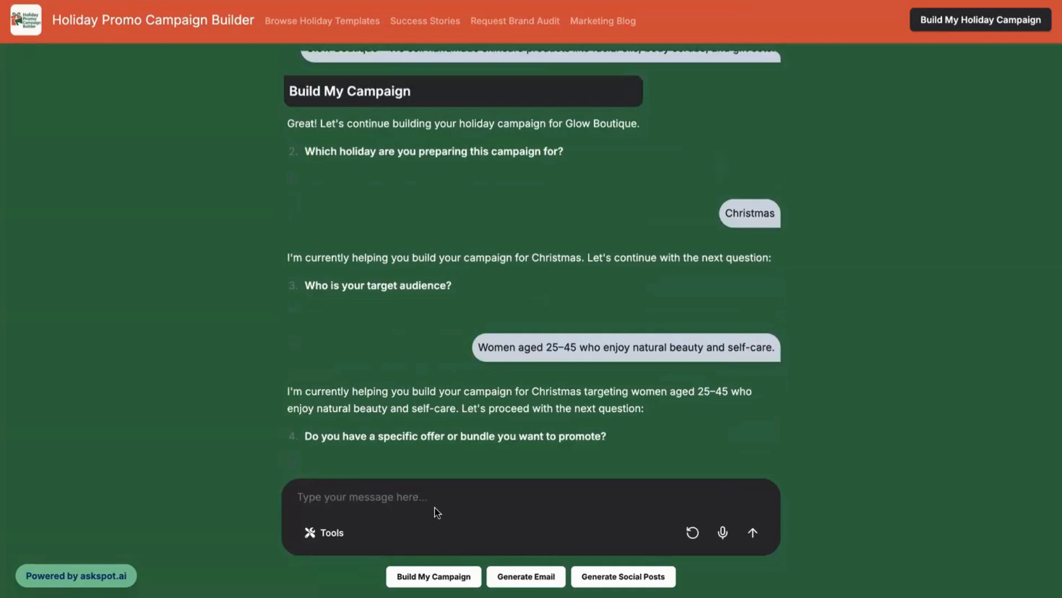
- Submit the offer "Buy 2 Gift Sets, Get 1 Free + Free Holiday Packaging" and the tone "Cozy, elegant, and warm with a festive spirit"
{"action": "type", "text": "Buy 2 Gift Sets, Get 1 Free + Free Holiday Packaging"}
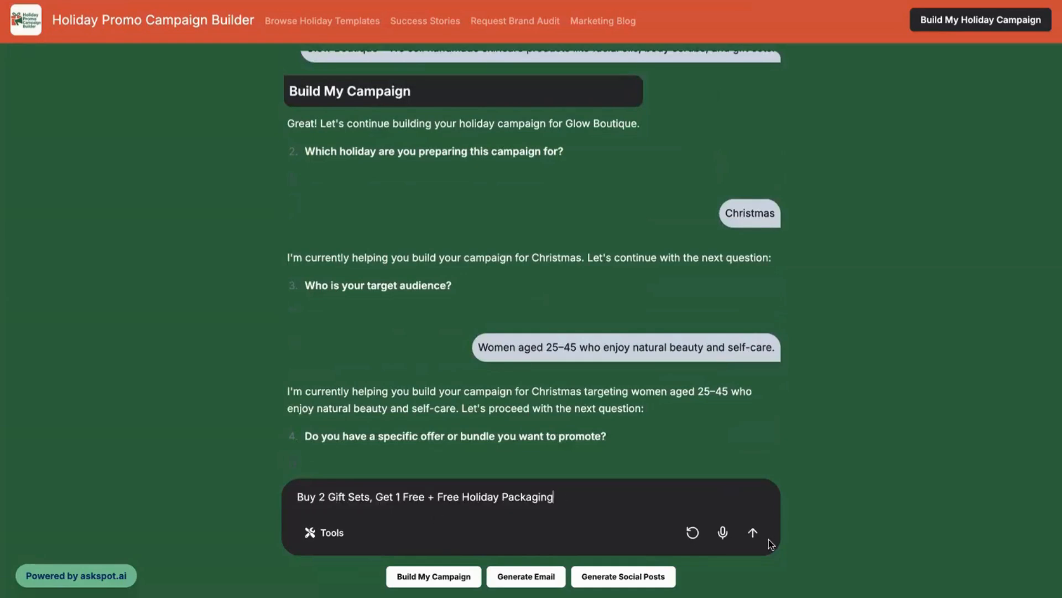
{"action": "left_click", "coordinate": [753, 534]}
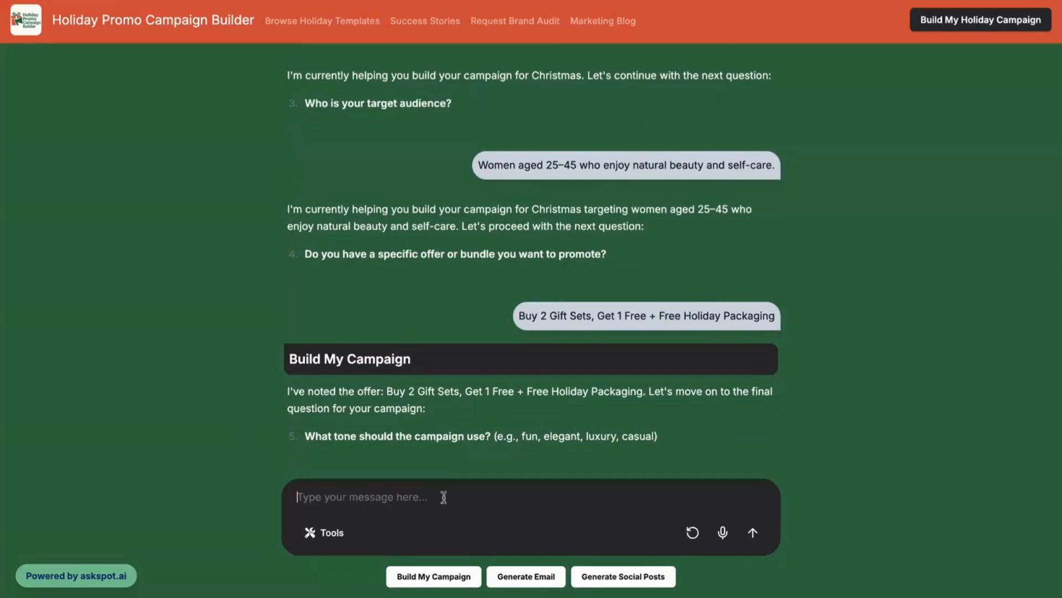
{"action": "type", "text": "Cozy, elegant, and warm with a festive spirit"}
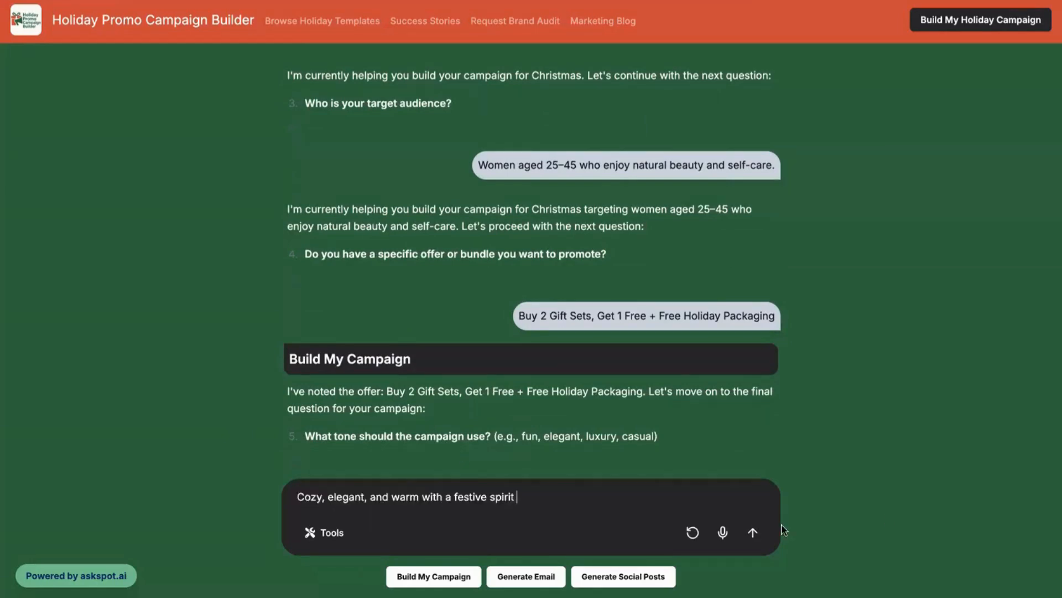
{"action": "left_click", "coordinate": [754, 530]}
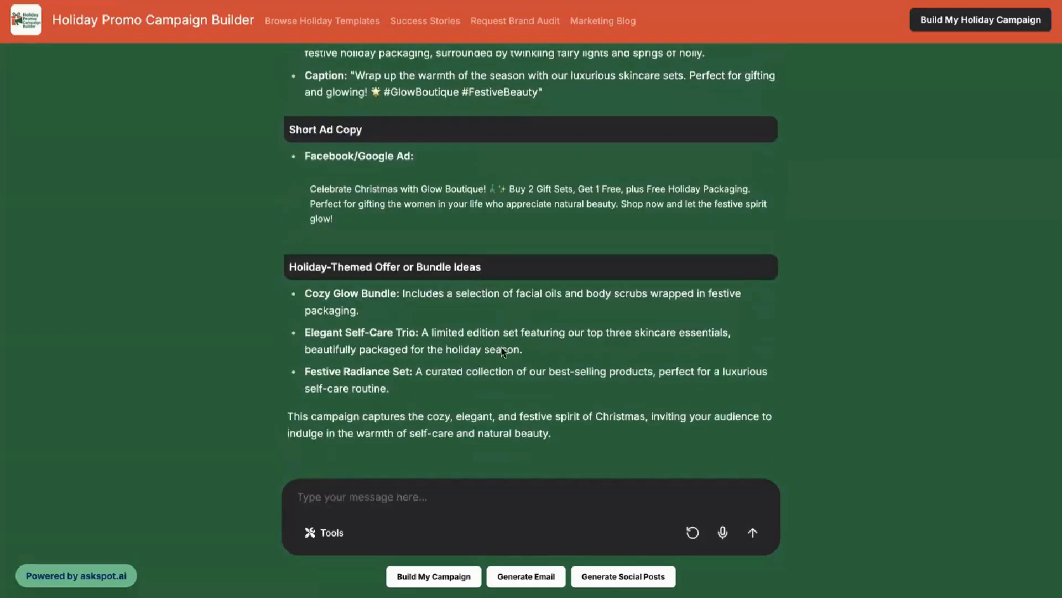
- Review the generated Glow Boutique Christmas campaign from its heading through the first emails of the sequence
{"action": "scroll", "coordinate": [501, 343], "scroll_direction": "up", "scroll_amount": 12}
{"action": "scroll", "coordinate": [504, 353], "scroll_direction": "up", "scroll_amount": 15}
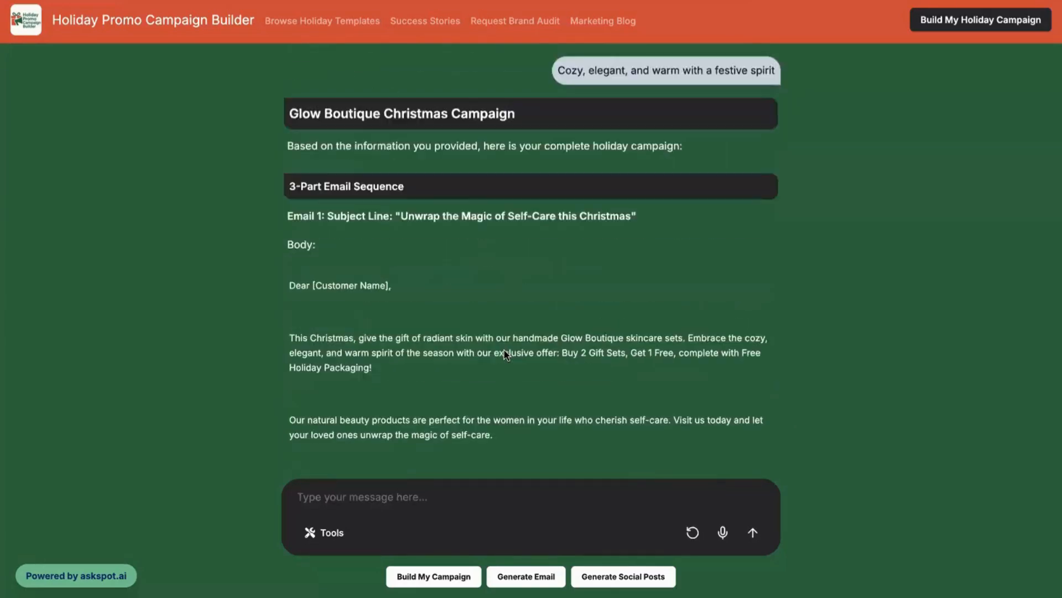
{"action": "scroll", "coordinate": [506, 354], "scroll_direction": "down", "scroll_amount": 2}
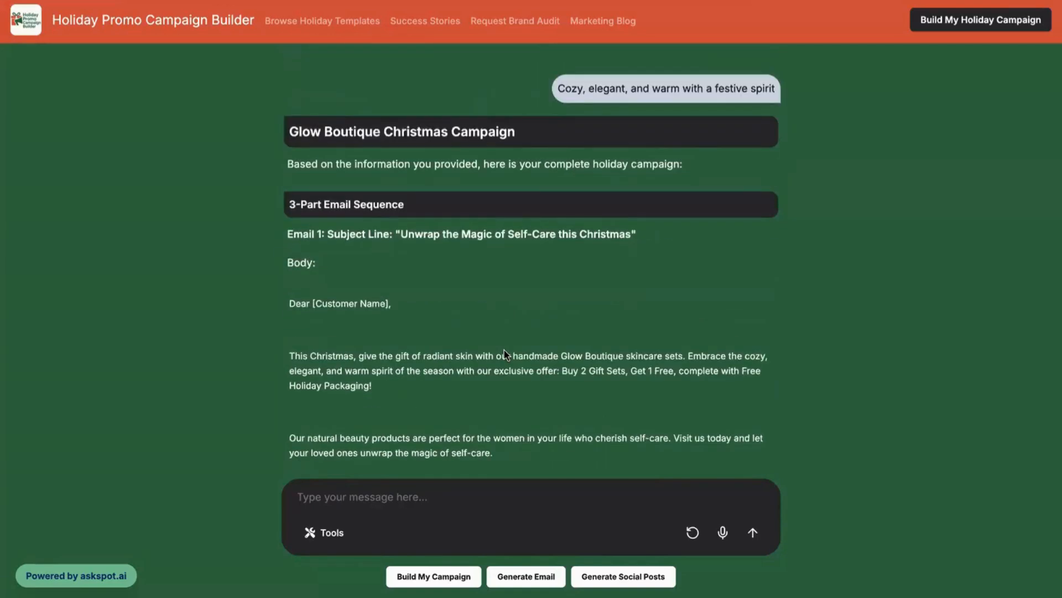
{"action": "left_click", "coordinate": [323, 532]}
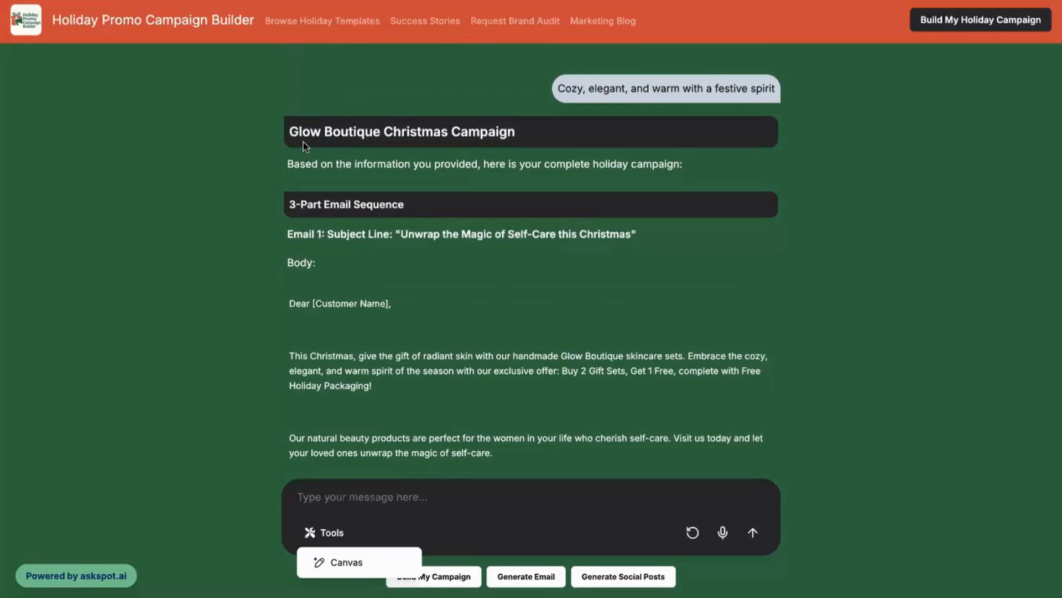
{"action": "left_click_drag", "start_coordinate": [275, 128], "coordinate": [426, 282]}
{"action": "left_click", "coordinate": [430, 282]}
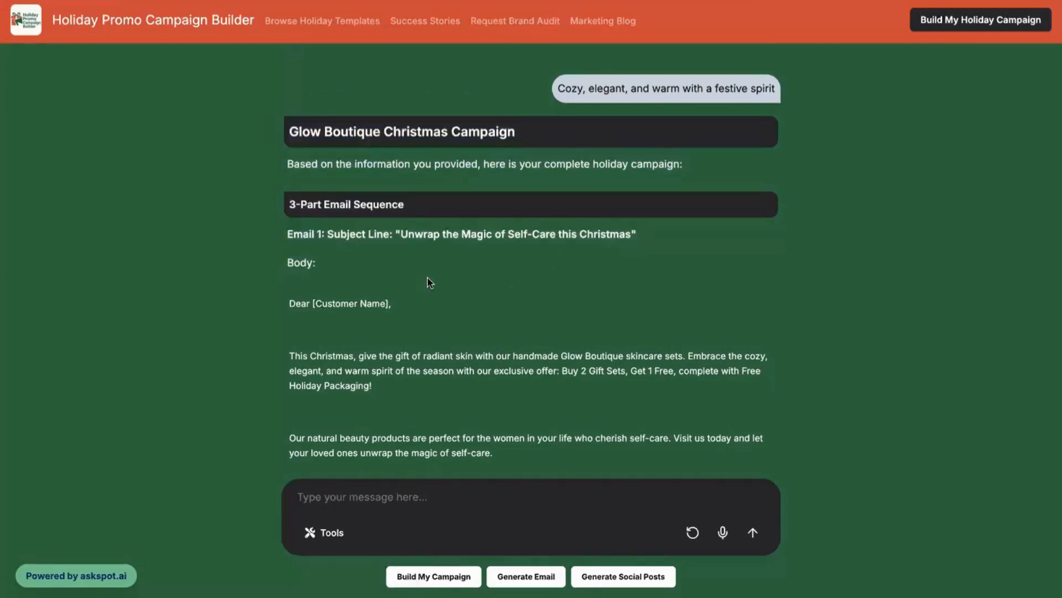
{"action": "scroll", "coordinate": [429, 354], "scroll_direction": "down", "scroll_amount": 1}
{"action": "scroll", "coordinate": [313, 130], "scroll_direction": "down", "scroll_amount": 1}
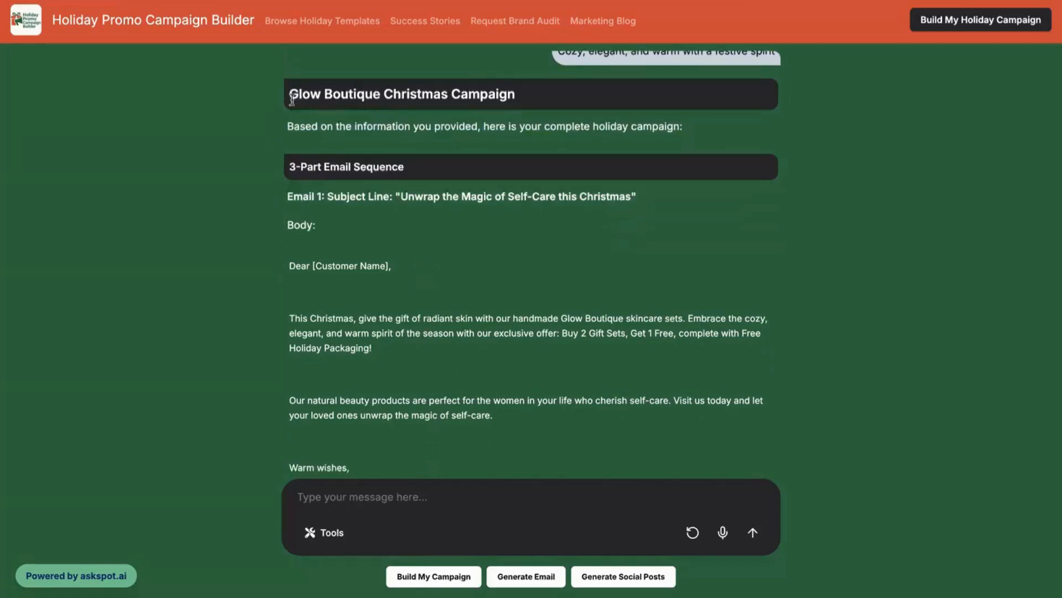
{"action": "scroll", "coordinate": [444, 260], "scroll_direction": "up", "scroll_amount": 1}
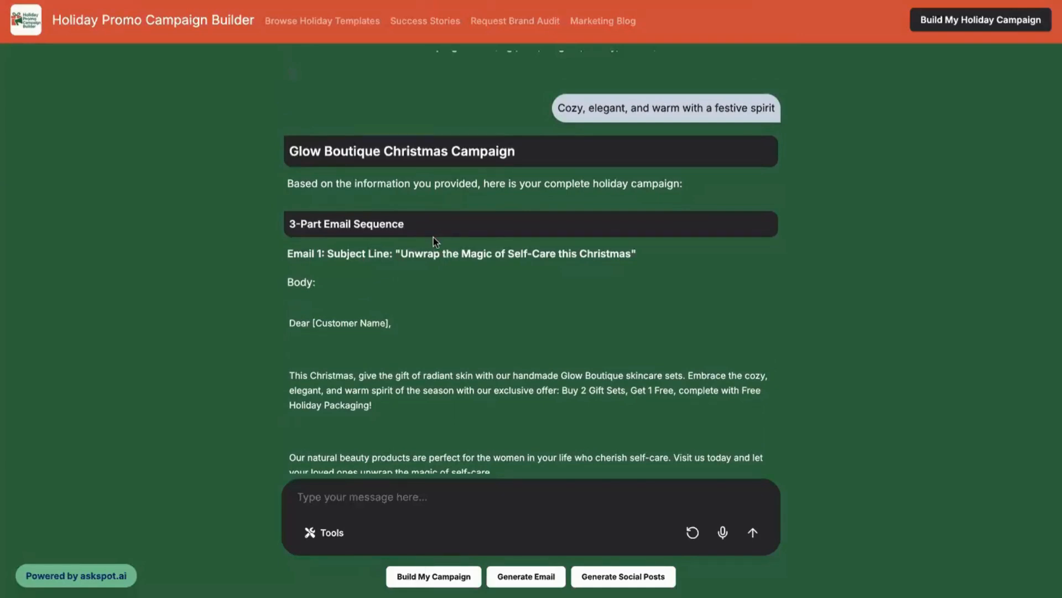
{"action": "scroll", "coordinate": [434, 244], "scroll_direction": "down", "scroll_amount": 3}
{"action": "scroll", "coordinate": [451, 399], "scroll_direction": "down", "scroll_amount": 1}
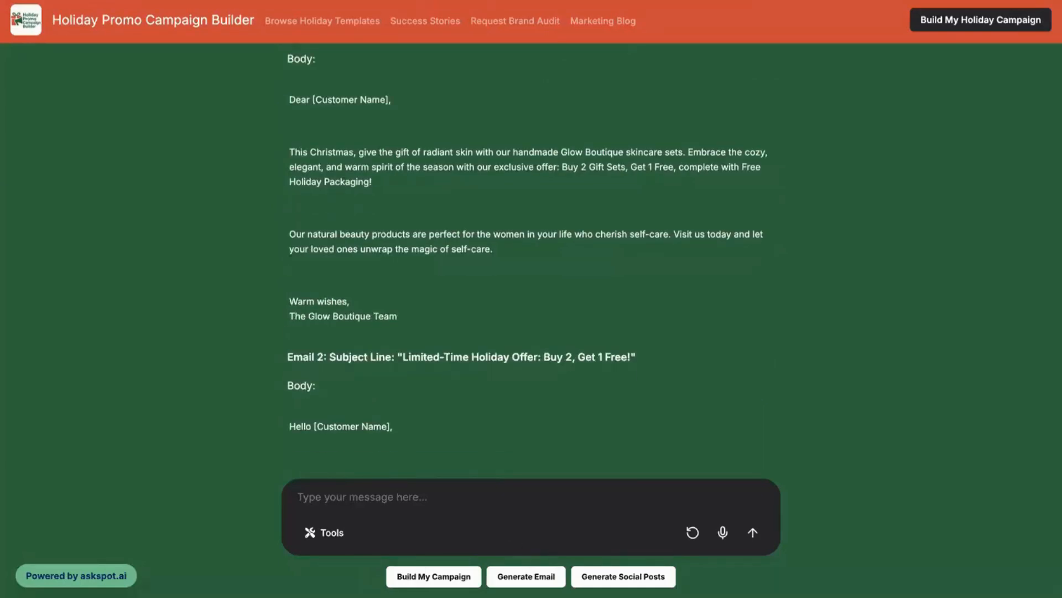
- Reset the conversation and start a fresh one with the Generate Email channel
{"action": "left_click", "coordinate": [516, 567]}
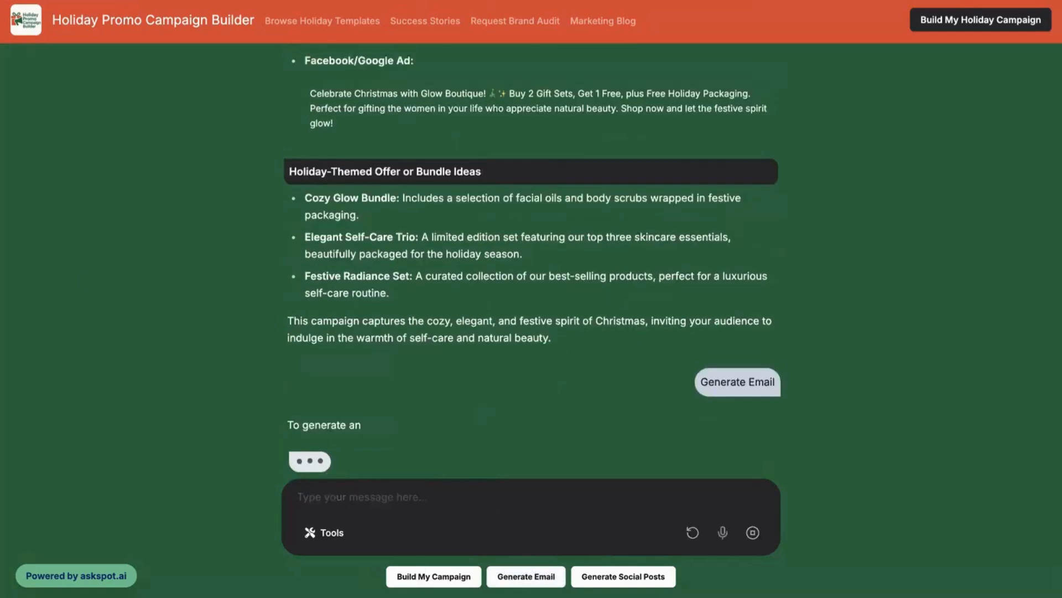
{"action": "left_click", "coordinate": [693, 532]}
{"action": "left_click", "coordinate": [608, 368]}
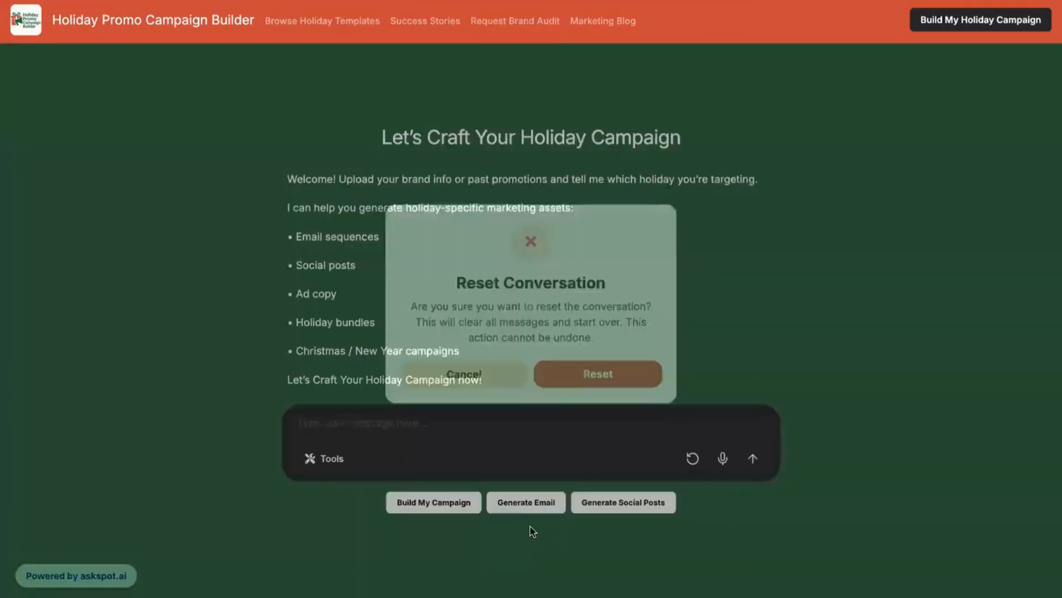
{"action": "left_click", "coordinate": [526, 576]}
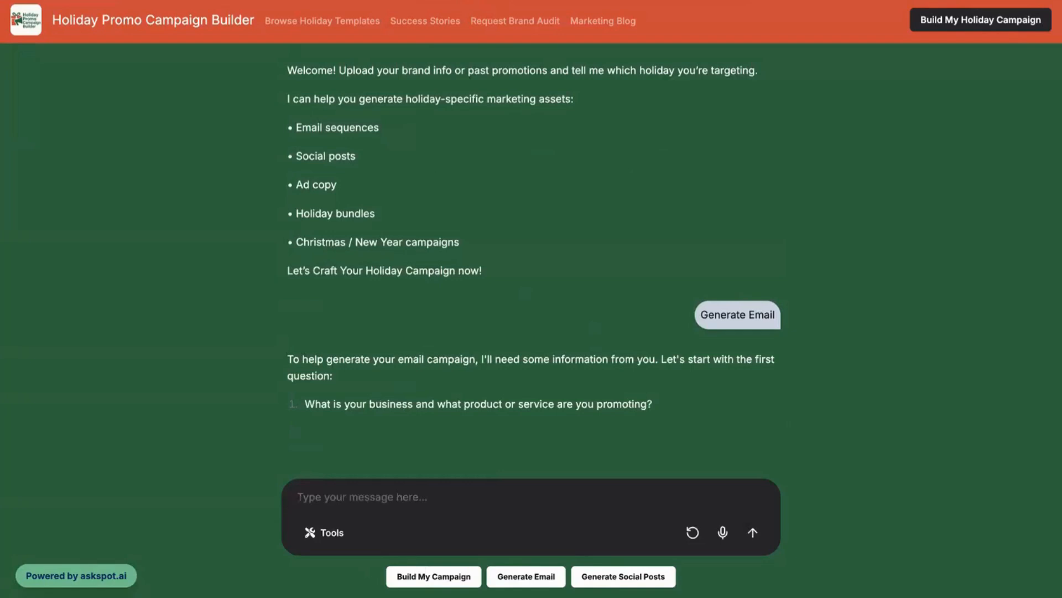
- Answer the business question with "The Spice Lab – Selling gourmet spice gift boxes." and the holiday question with "New Year’s"
{"action": "left_click", "coordinate": [385, 502]}
{"action": "type", "text": "The Spice Lab – Selling gourmet spice gift boxes."}
{"action": "left_click", "coordinate": [753, 530]}
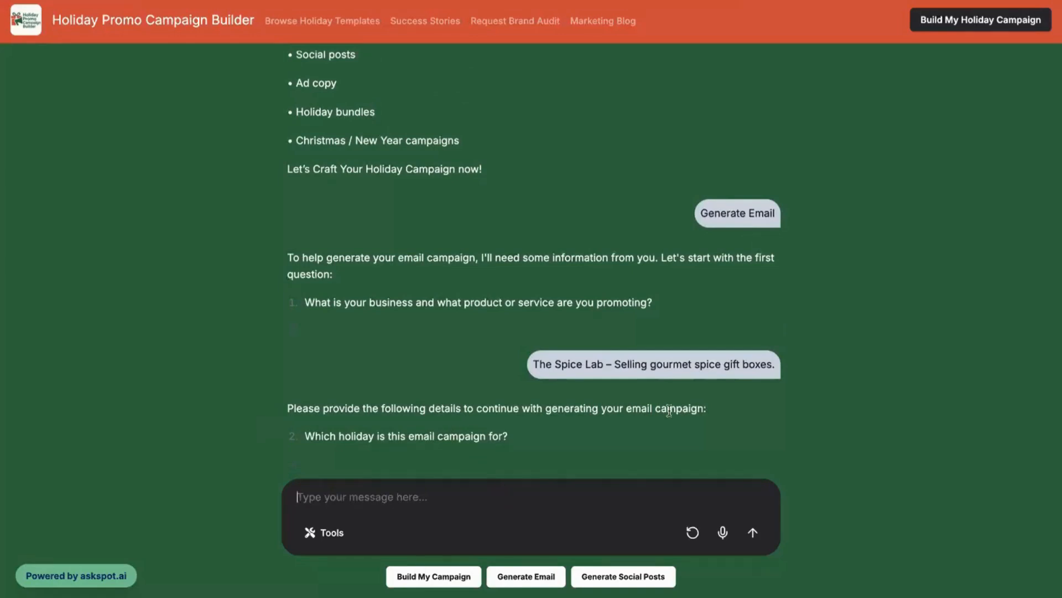
{"action": "type", "text": "New Year’s"}
{"action": "left_click", "coordinate": [761, 541]}
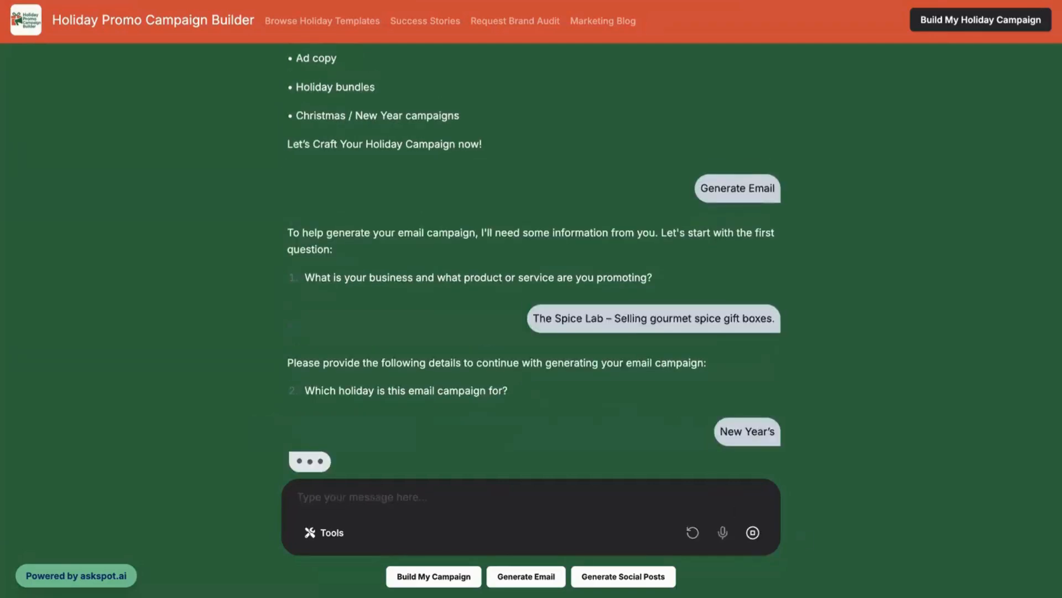
- Submit "Foodies, home cooks, and gift shoppers" as the target audience and "Bold, flavorful, and energetic" as the email tone
{"action": "left_click", "coordinate": [419, 493]}
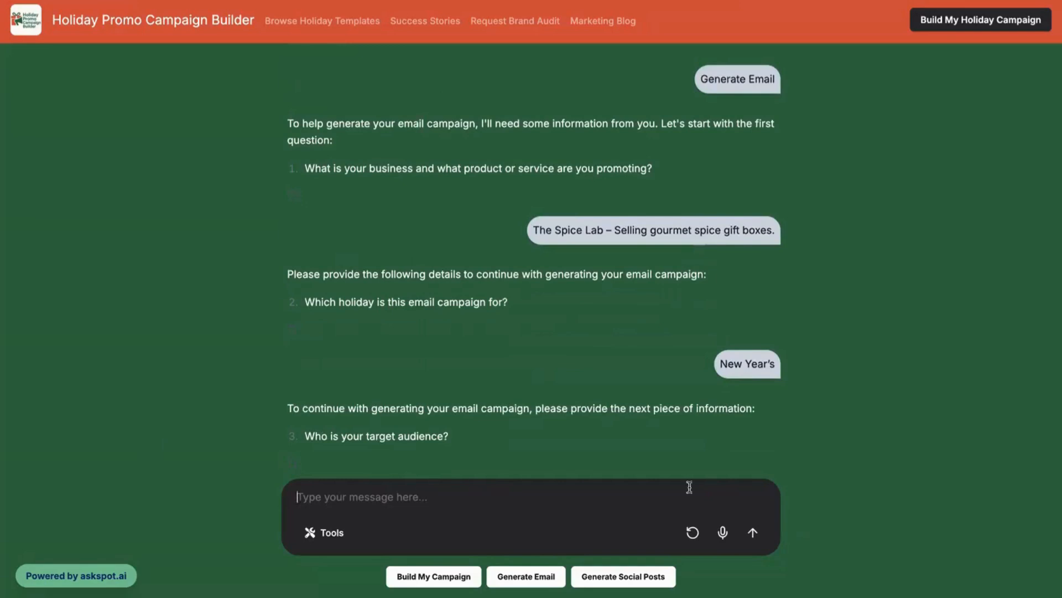
{"action": "type", "text": "Foodies, home cooks, and gift shoppers"}
{"action": "left_click", "coordinate": [761, 531]}
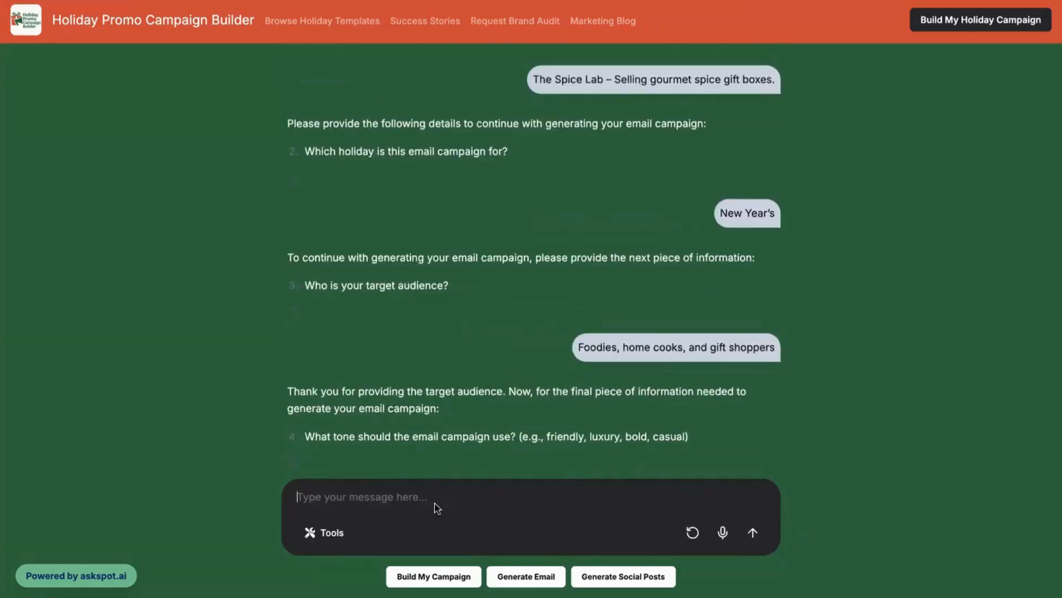
{"action": "type", "text": "Bold, flavorful, and energetic"}
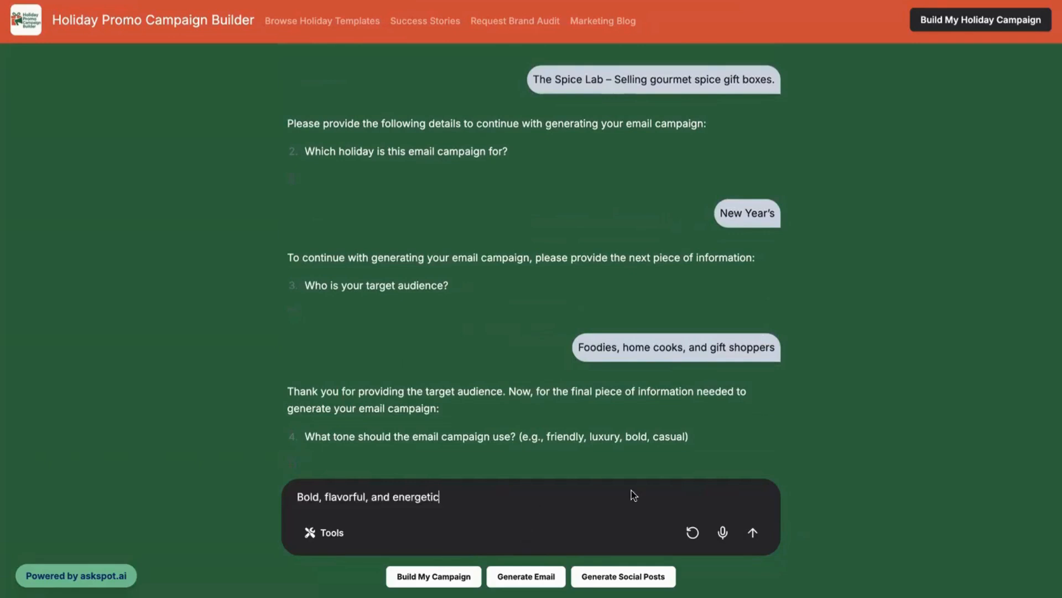
{"action": "left_click", "coordinate": [753, 533]}
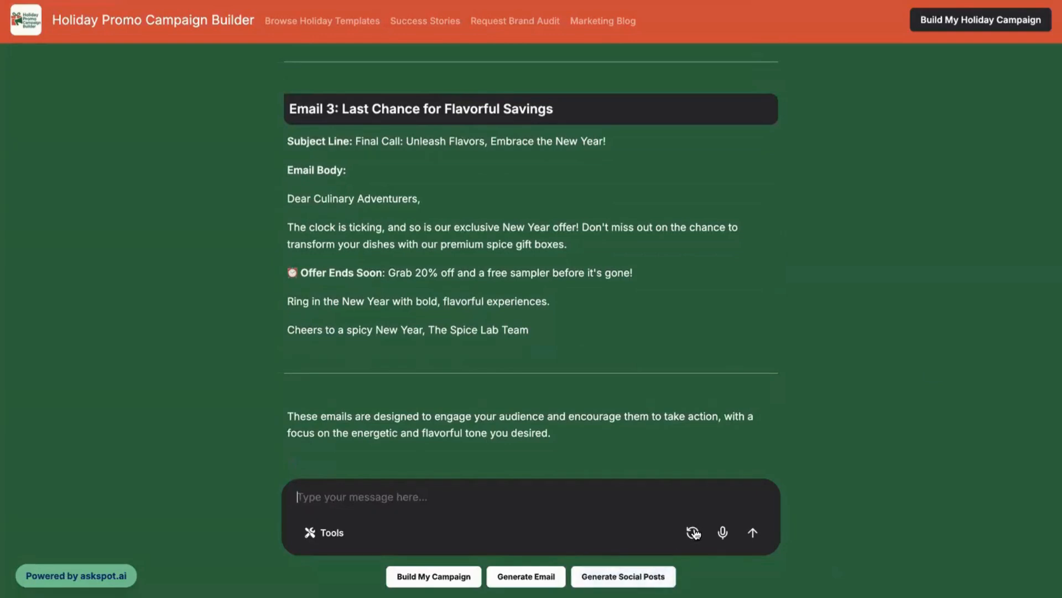
{"action": "left_click", "coordinate": [608, 518]}
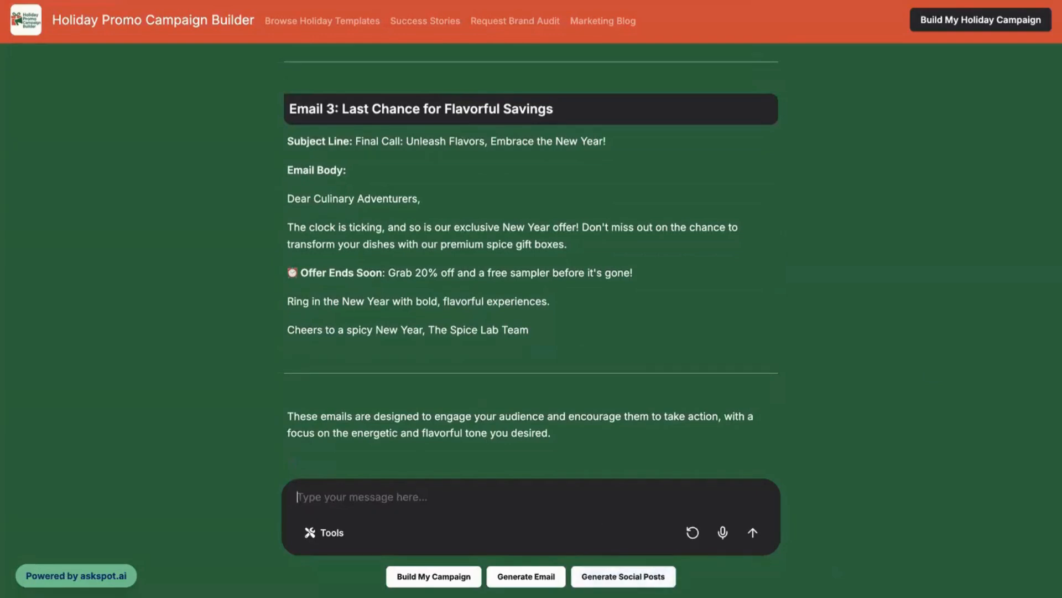
- Start the Generate Social Posts channel and answer the business question with "Bean & Brew Café – Promoting limited-edition peppermint mocha and gingerbread latte."
{"action": "left_click", "coordinate": [584, 573]}
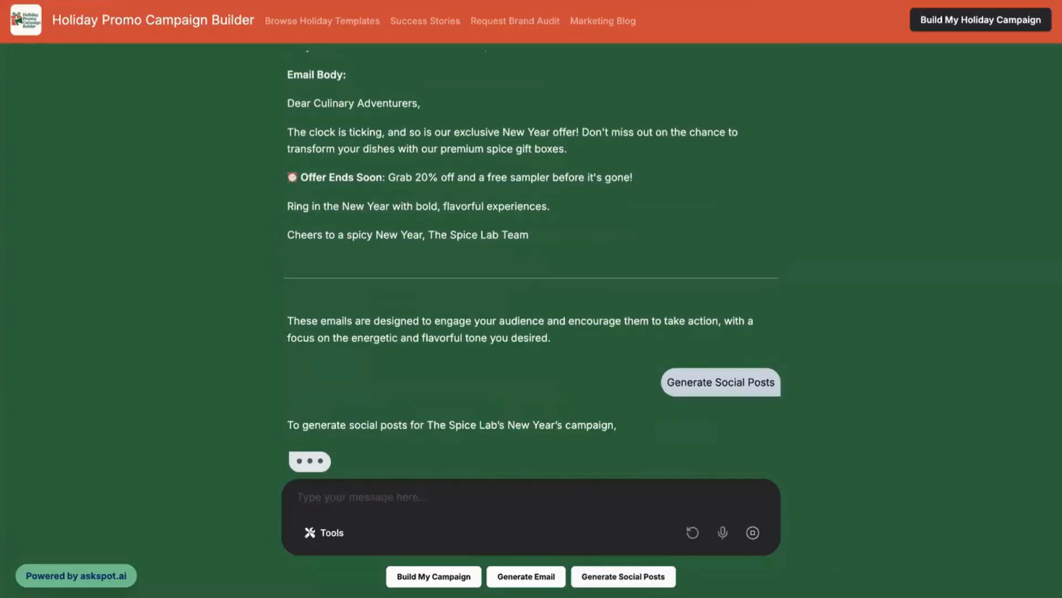
{"action": "left_click", "coordinate": [425, 493]}
{"action": "type", "text": "Bean & Brew Café – Promoting limited-edition peppermint mocha and gingerbread latte."}
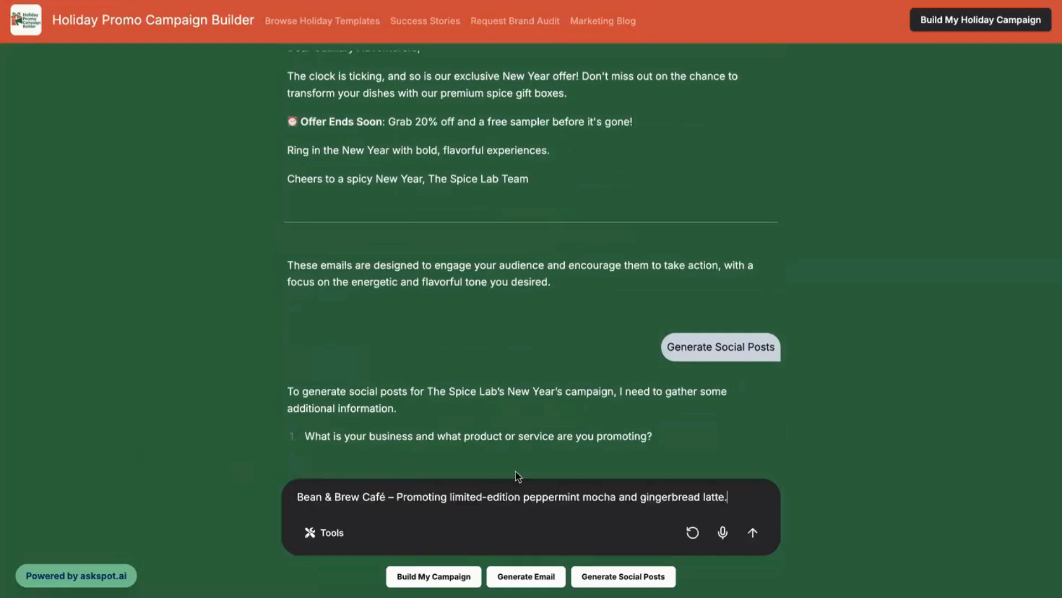
{"action": "left_click", "coordinate": [753, 532]}
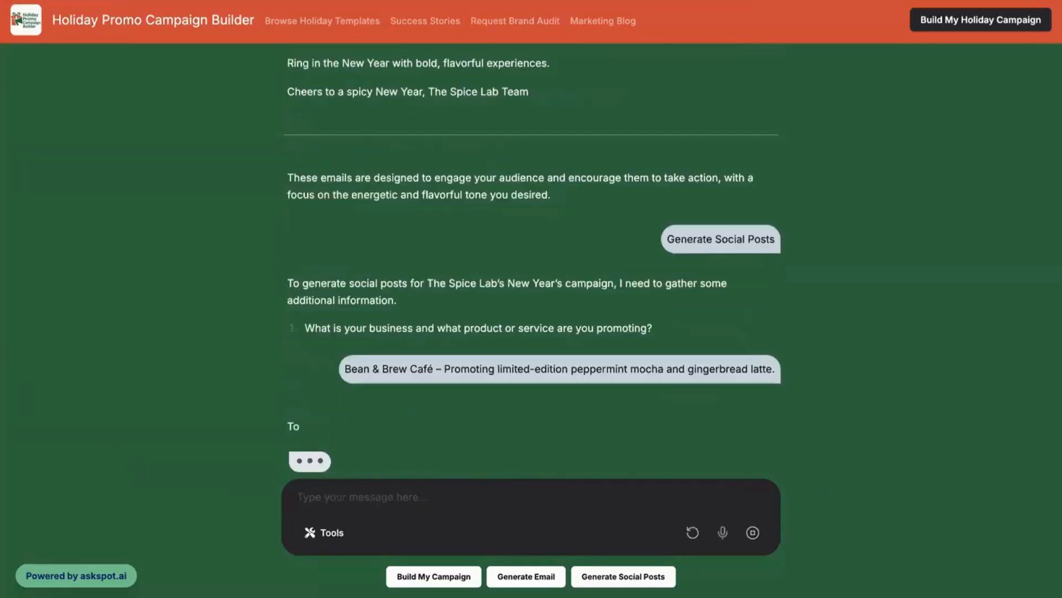
- Submit "Christmas" as the holiday and "Coffee lovers and loyal café regulars" as the target audience
{"action": "left_click", "coordinate": [333, 498]}
{"action": "type", "text": "Christ"}
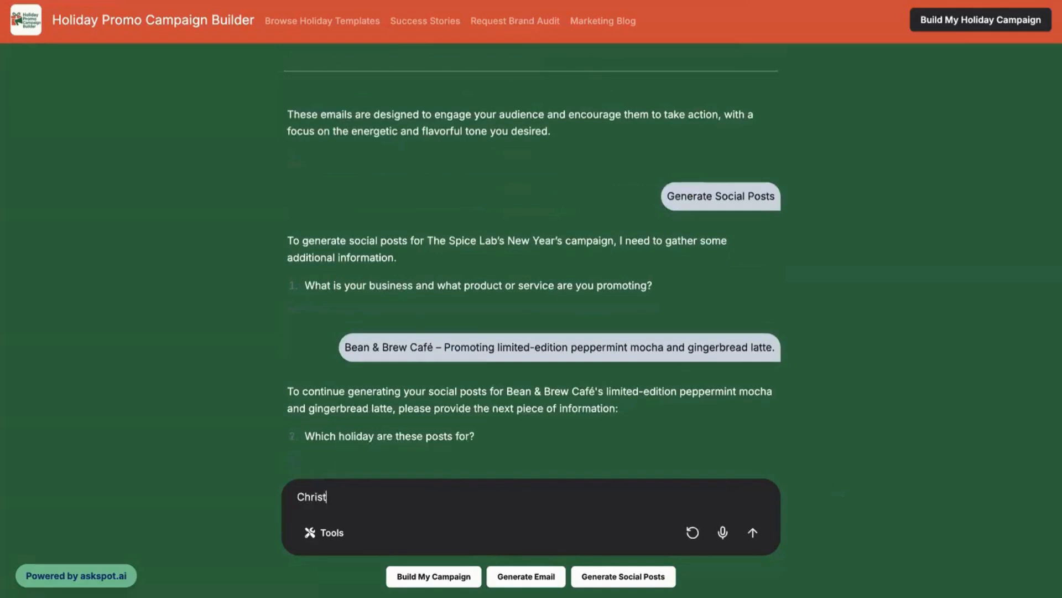
{"action": "type", "text": "mas"}
{"action": "left_click", "coordinate": [753, 534]}
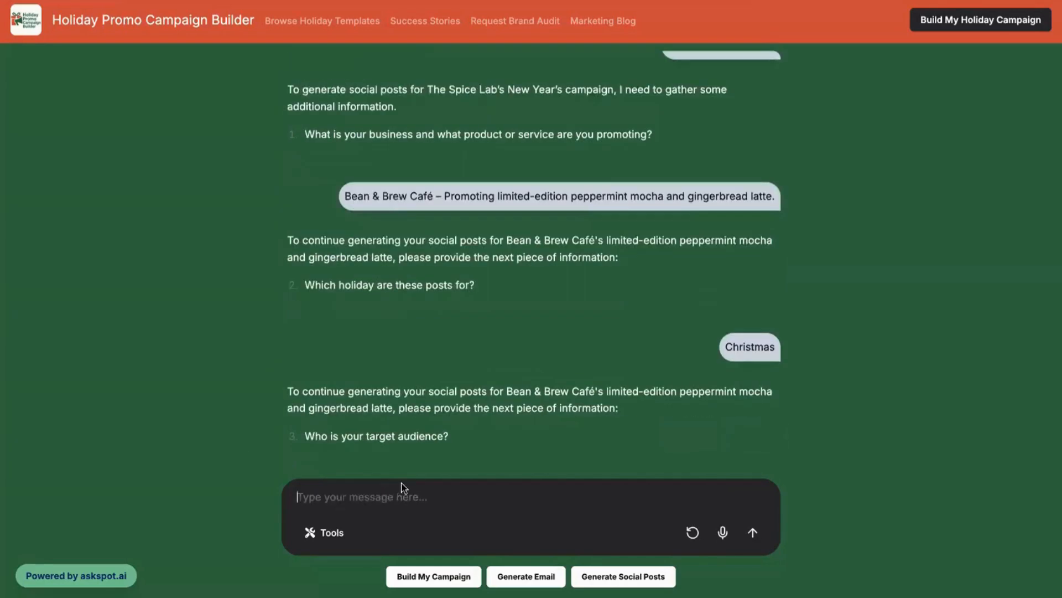
{"action": "type", "text": "Coffee lovers and loyal café regulars"}
{"action": "left_click", "coordinate": [755, 531]}
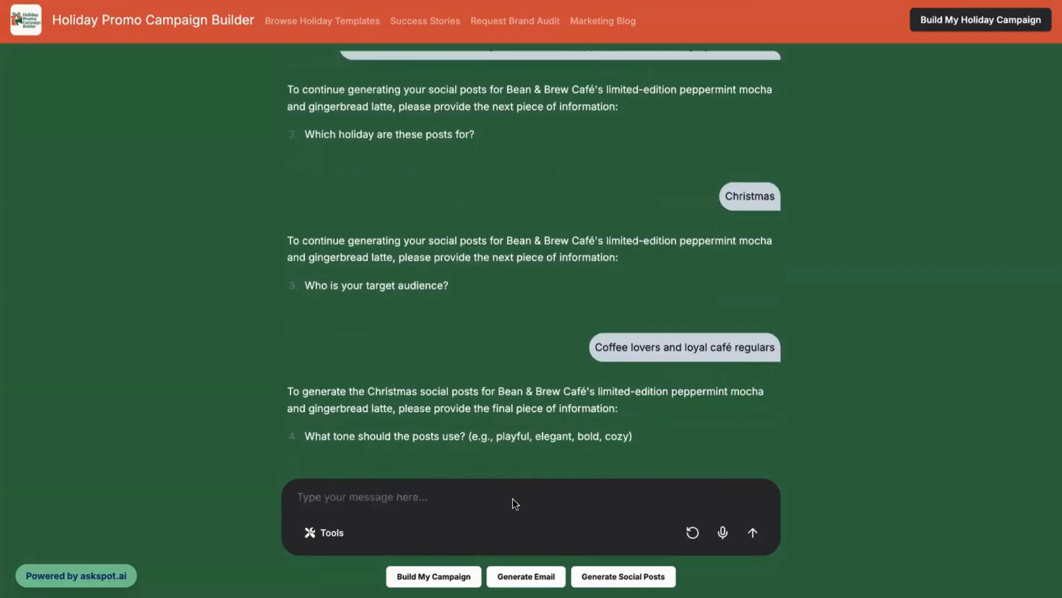
- Answer the tone question with "Playful, cozy, and fun", enabling the Canvas tool for the reply
{"action": "left_click", "coordinate": [451, 493]}
{"action": "type", "text": "Playful, cozy, and fun"}
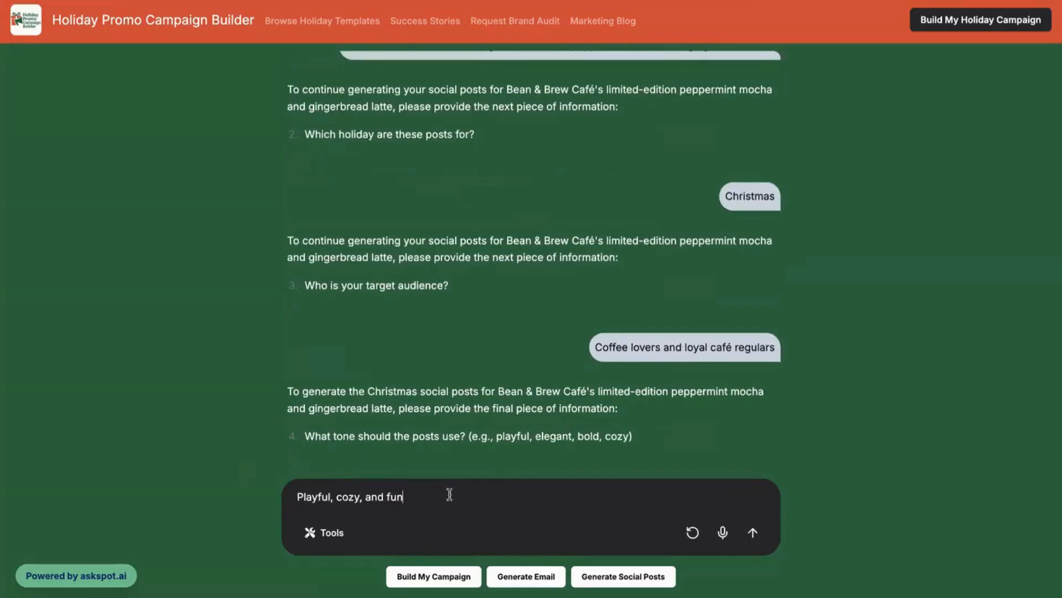
{"action": "left_click", "coordinate": [332, 534]}
{"action": "left_click", "coordinate": [332, 559]}
{"action": "left_click", "coordinate": [756, 533]}
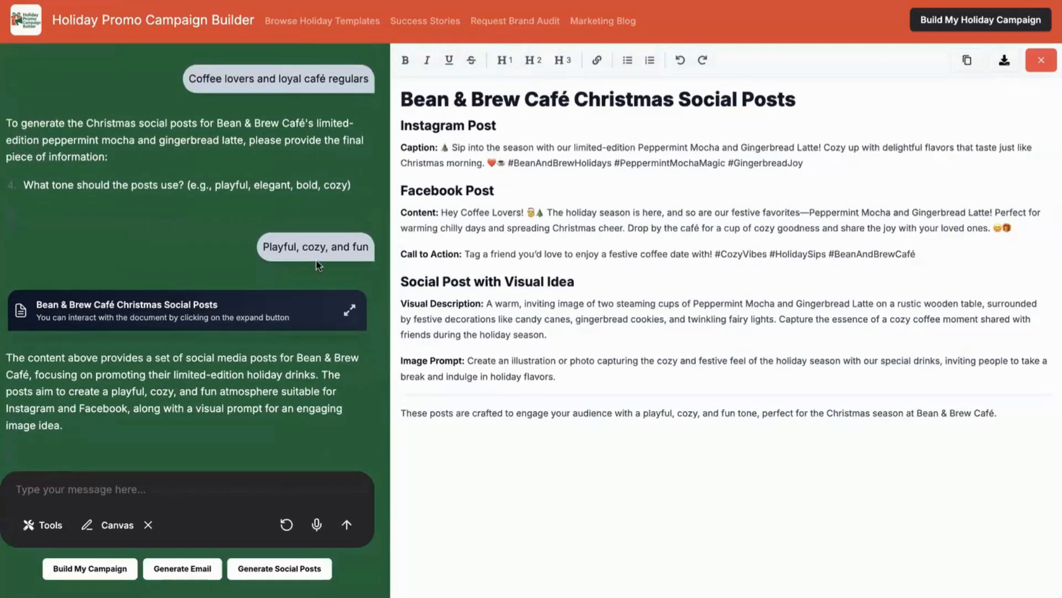
- Copy the generated Bean & Brew Café Christmas Social Posts document, review its sections and close it
{"action": "left_click", "coordinate": [967, 64]}
{"action": "left_click", "coordinate": [518, 191]}
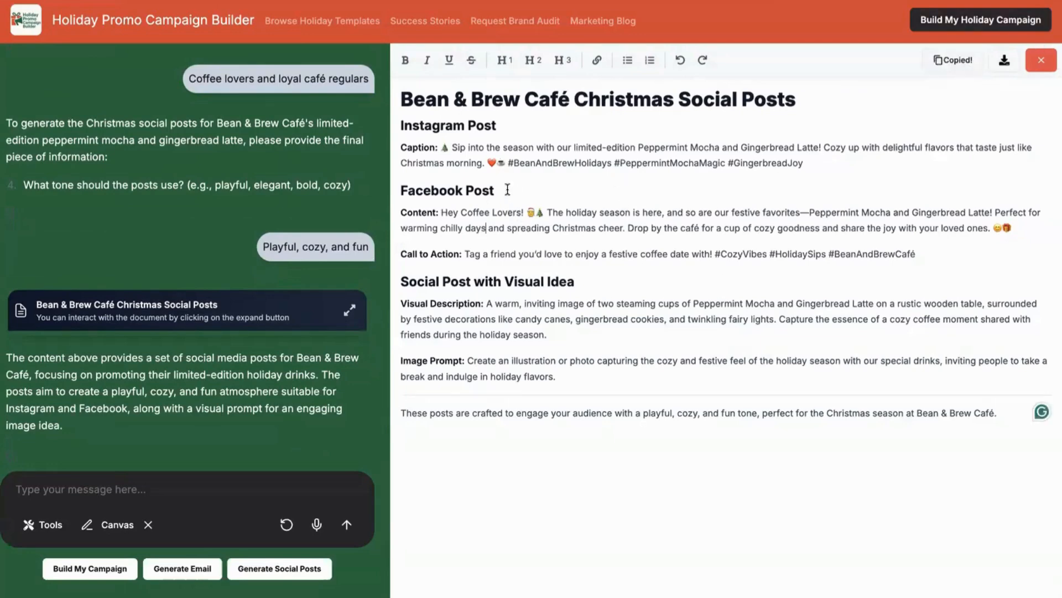
{"action": "left_click", "coordinate": [552, 254]}
{"action": "left_click", "coordinate": [565, 350]}
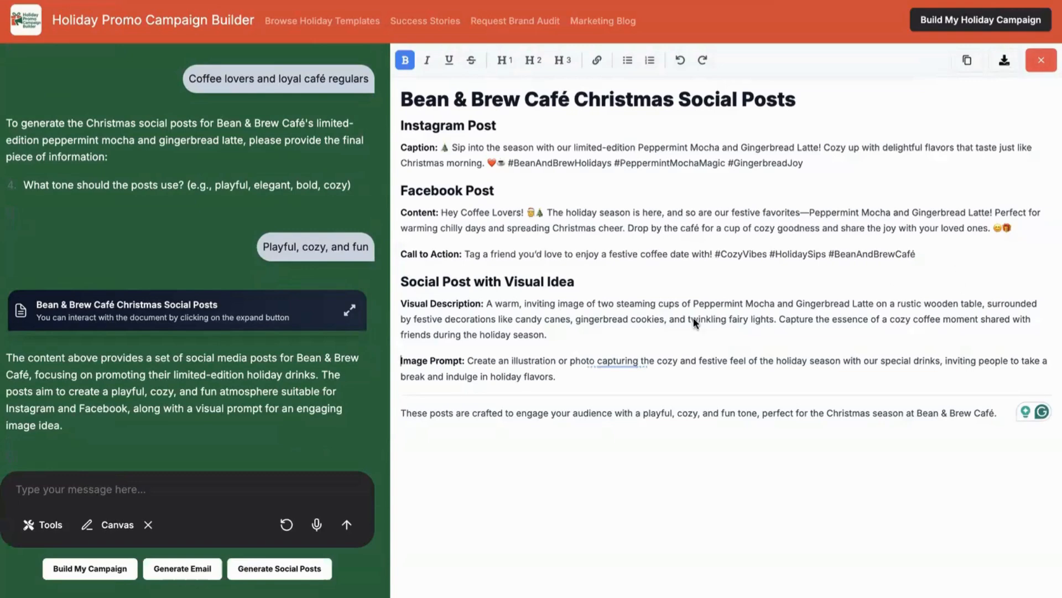
{"action": "left_click", "coordinate": [966, 59]}
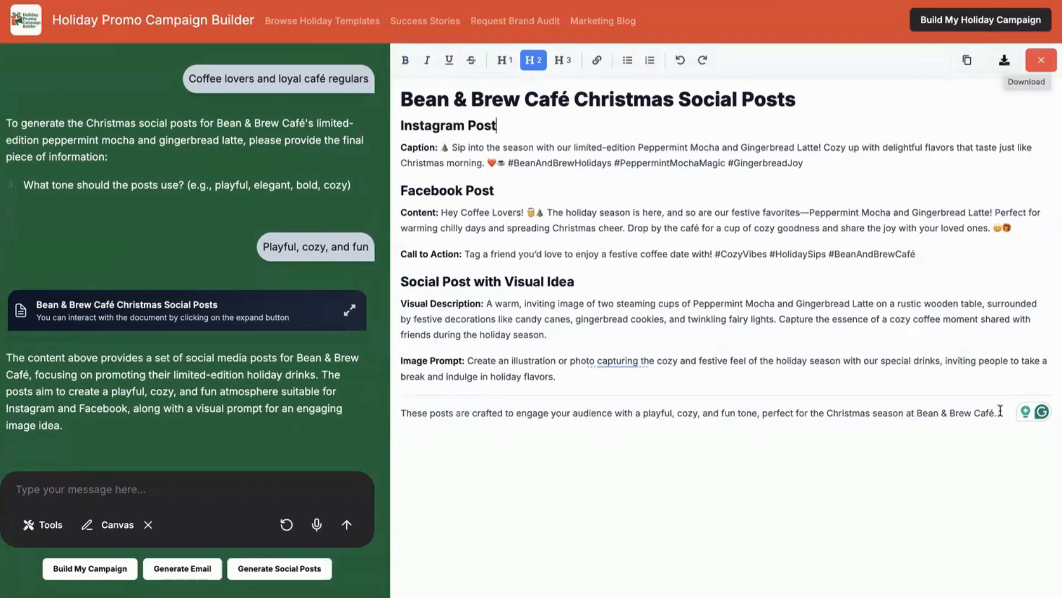
{"action": "left_click_drag", "start_coordinate": [1000, 411], "coordinate": [774, 259]}
{"action": "left_click", "coordinate": [779, 265]}
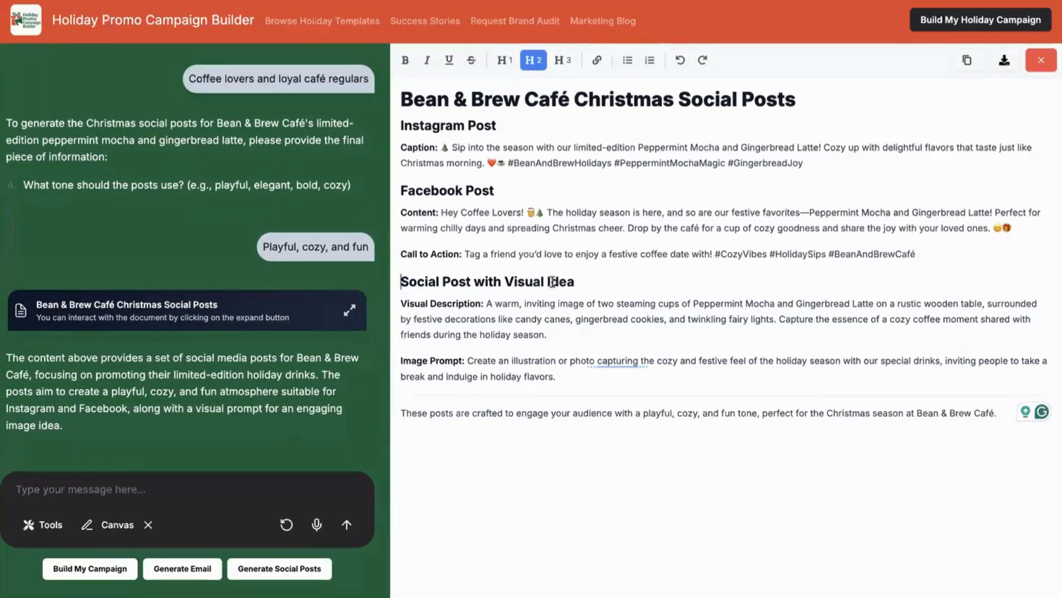
{"action": "left_click", "coordinate": [1042, 60]}
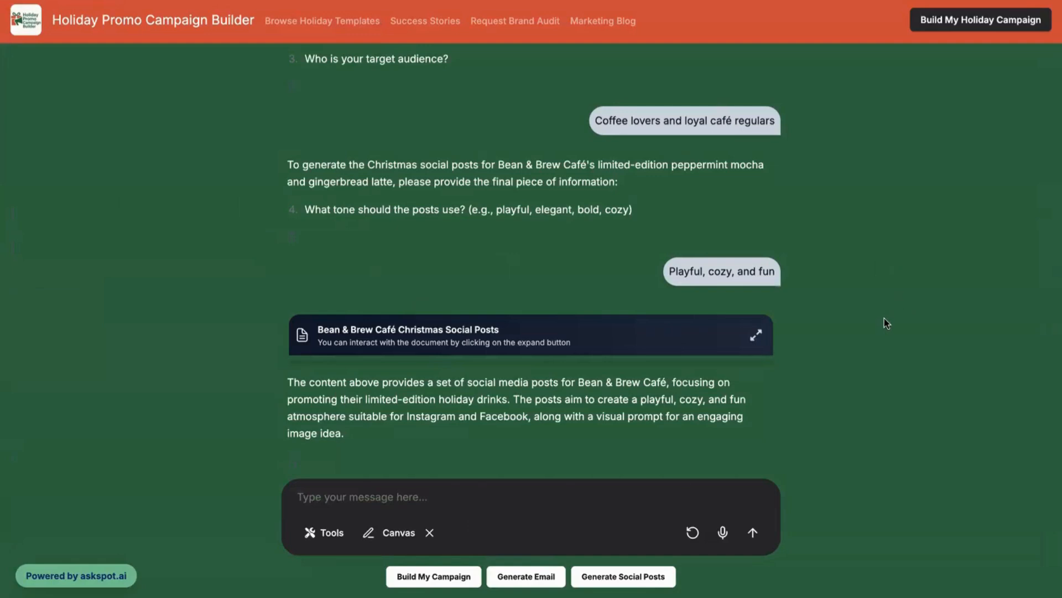
- Review the conversation from the café's social post answers back through The Spice Lab's New Year emails
{"action": "scroll", "coordinate": [565, 209], "scroll_direction": "up", "scroll_amount": 7}
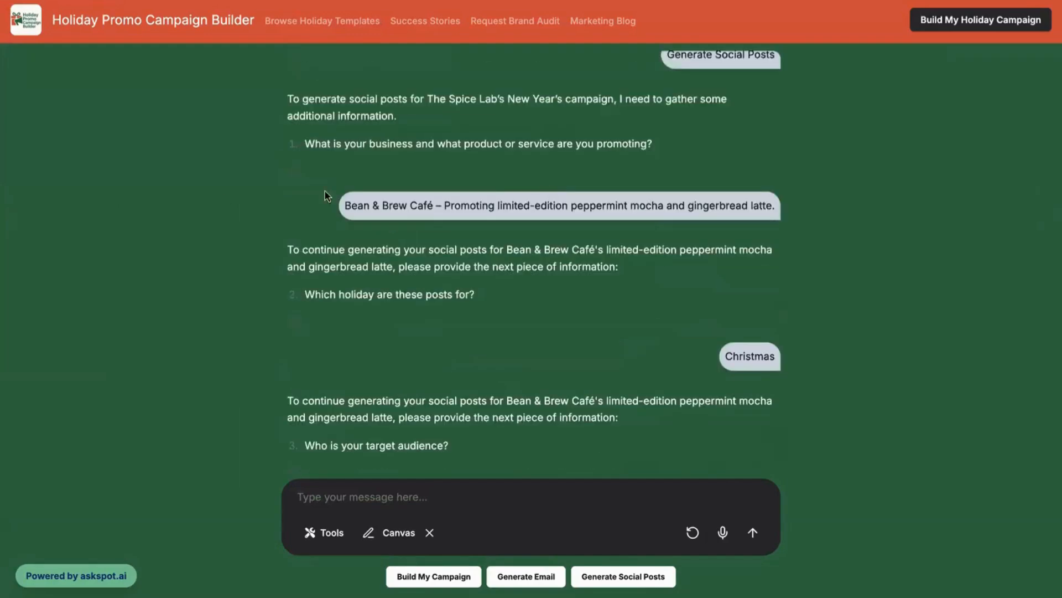
{"action": "scroll", "coordinate": [483, 243], "scroll_direction": "up", "scroll_amount": 3}
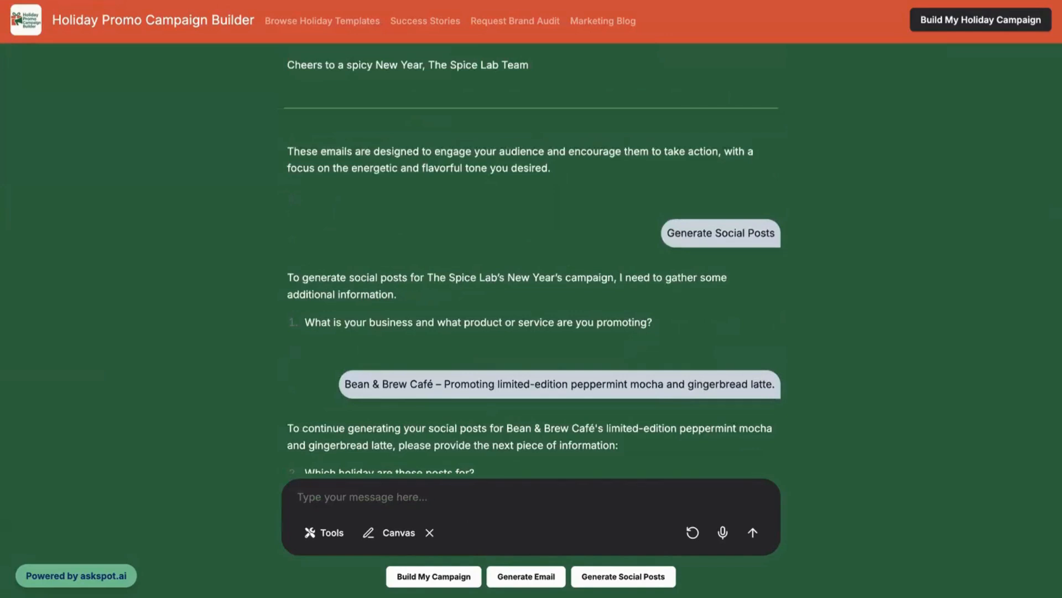
{"action": "scroll", "coordinate": [348, 154], "scroll_direction": "up", "scroll_amount": 4}
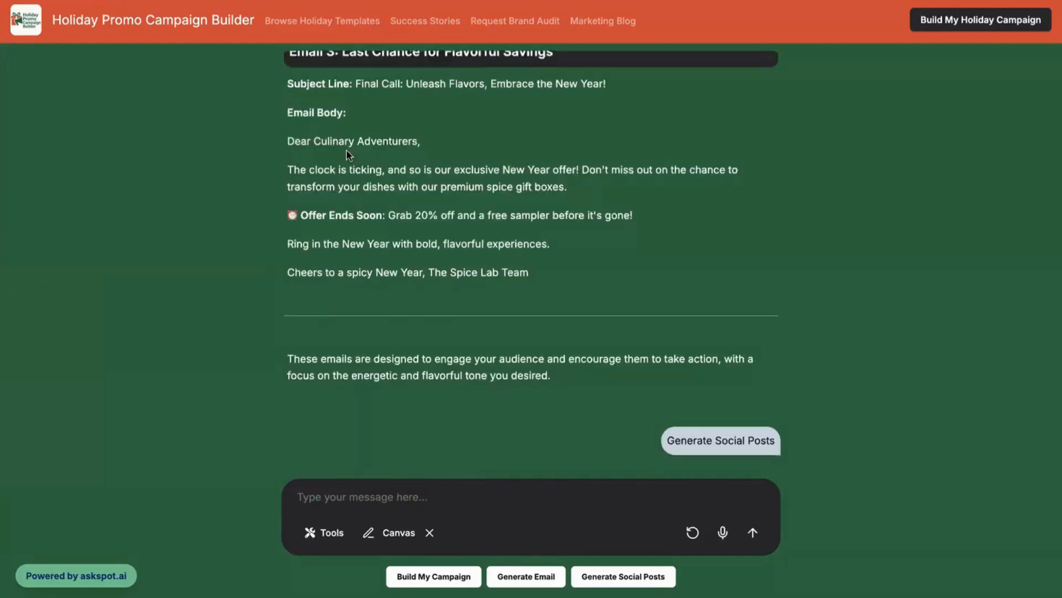
{"action": "scroll", "coordinate": [496, 230], "scroll_direction": "up", "scroll_amount": 1}
{"action": "scroll", "coordinate": [496, 230], "scroll_direction": "up", "scroll_amount": 15}
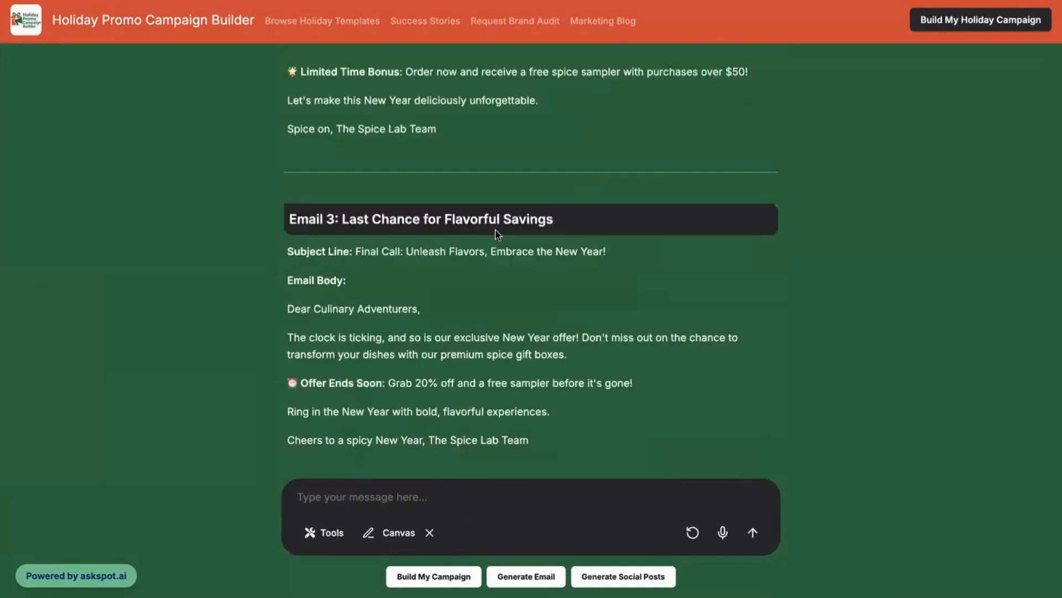
{"action": "scroll", "coordinate": [495, 230], "scroll_direction": "down", "scroll_amount": 20}
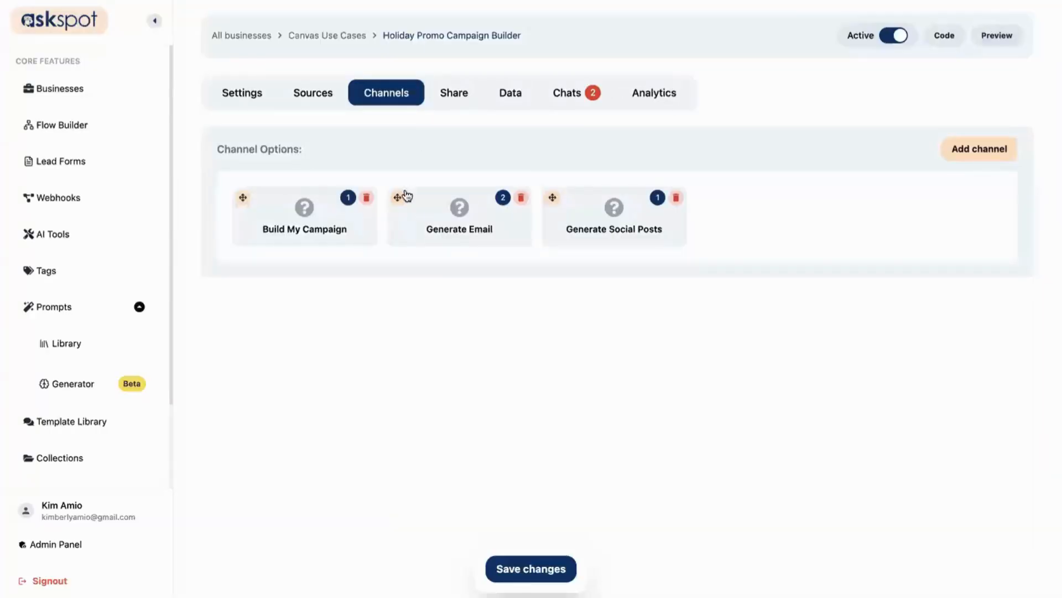
- Examine the canvas's general header settings, including the call-to-action and the four custom links
{"action": "mouse_move", "coordinate": [349, 200]}
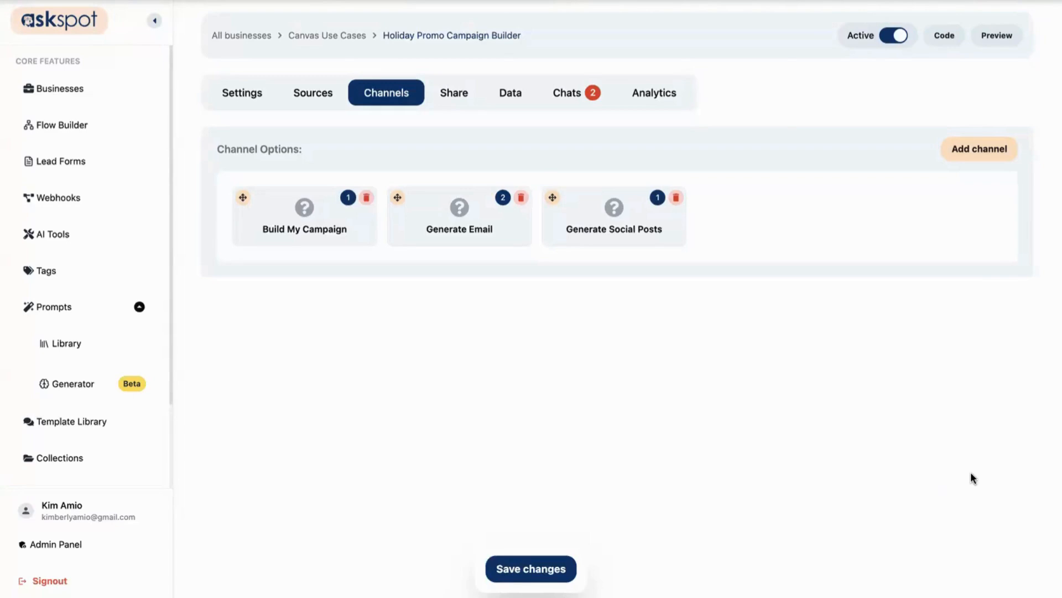
{"action": "left_click", "coordinate": [257, 95]}
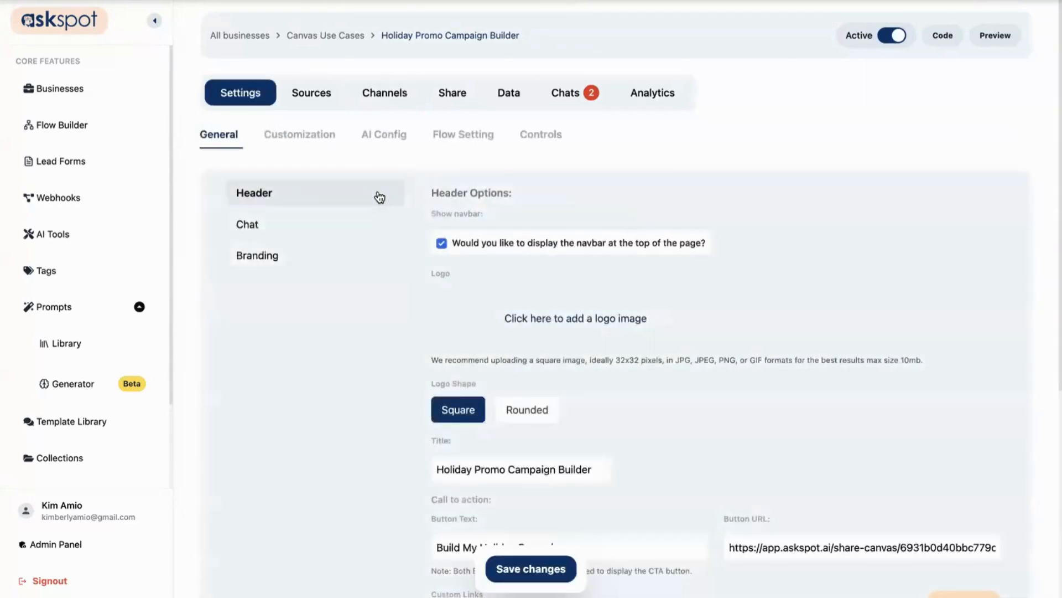
{"action": "scroll", "coordinate": [719, 423], "scroll_direction": "down", "scroll_amount": 5}
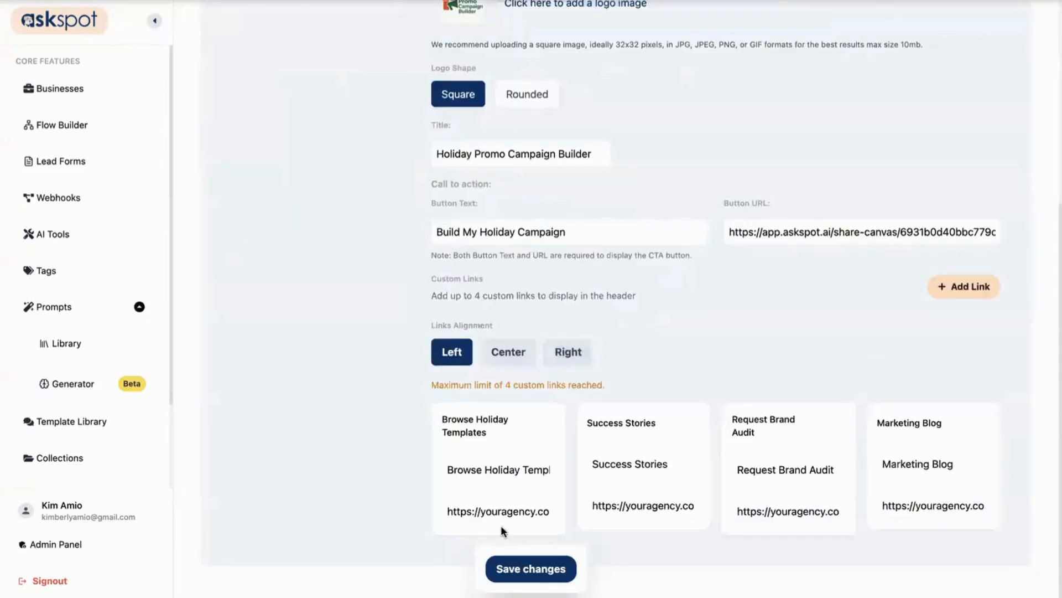
{"action": "left_click", "coordinate": [494, 482]}
{"action": "left_click", "coordinate": [492, 510]}
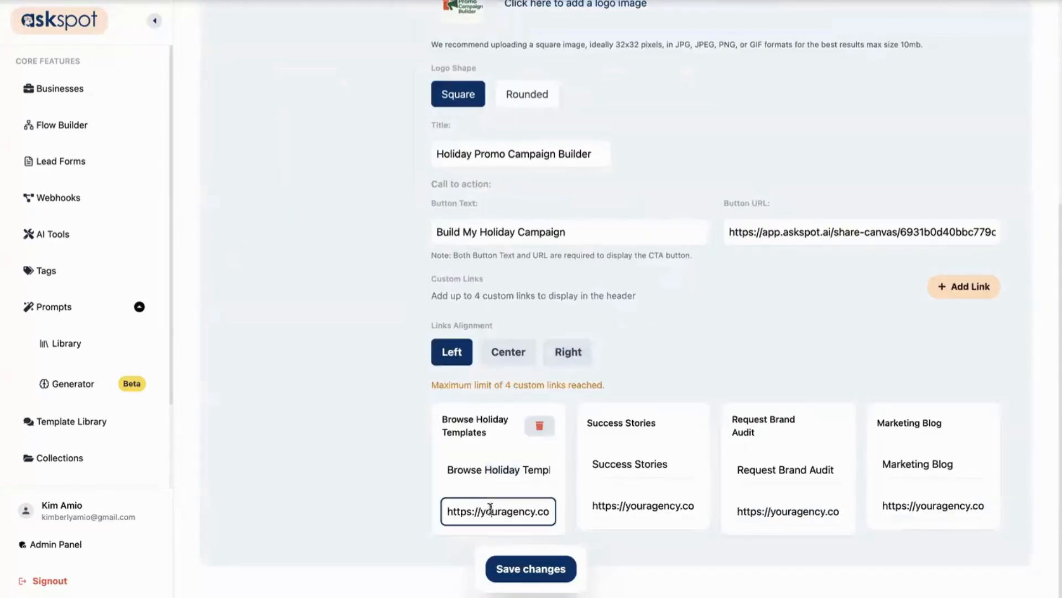
{"action": "left_click", "coordinate": [644, 512]}
{"action": "left_click", "coordinate": [725, 556]}
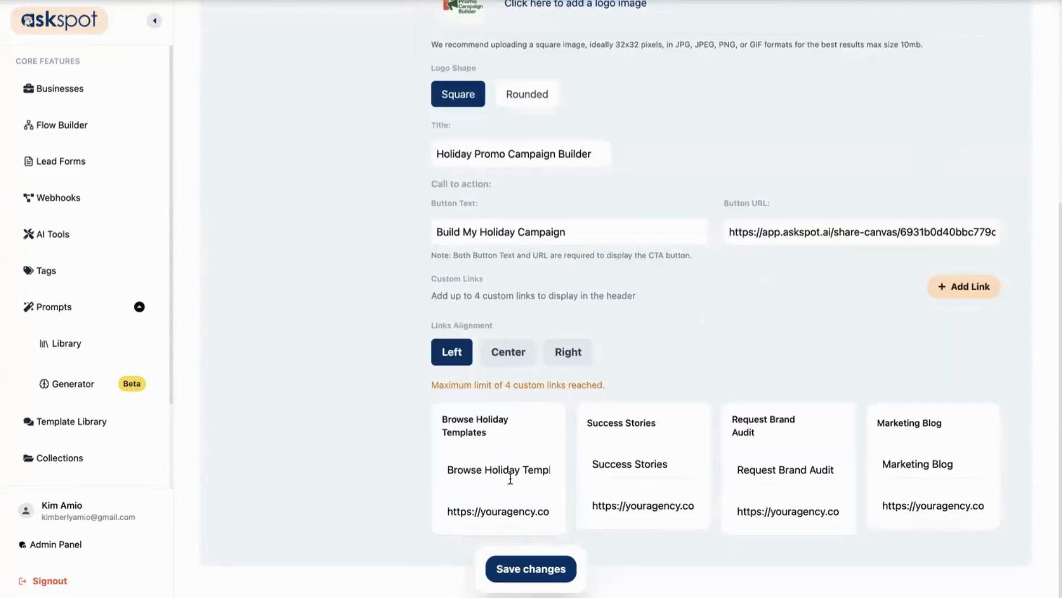
{"action": "scroll", "coordinate": [590, 333], "scroll_direction": "up", "scroll_amount": 2}
{"action": "scroll", "coordinate": [592, 336], "scroll_direction": "down", "scroll_amount": 2}
{"action": "scroll", "coordinate": [702, 347], "scroll_direction": "up", "scroll_amount": 6}
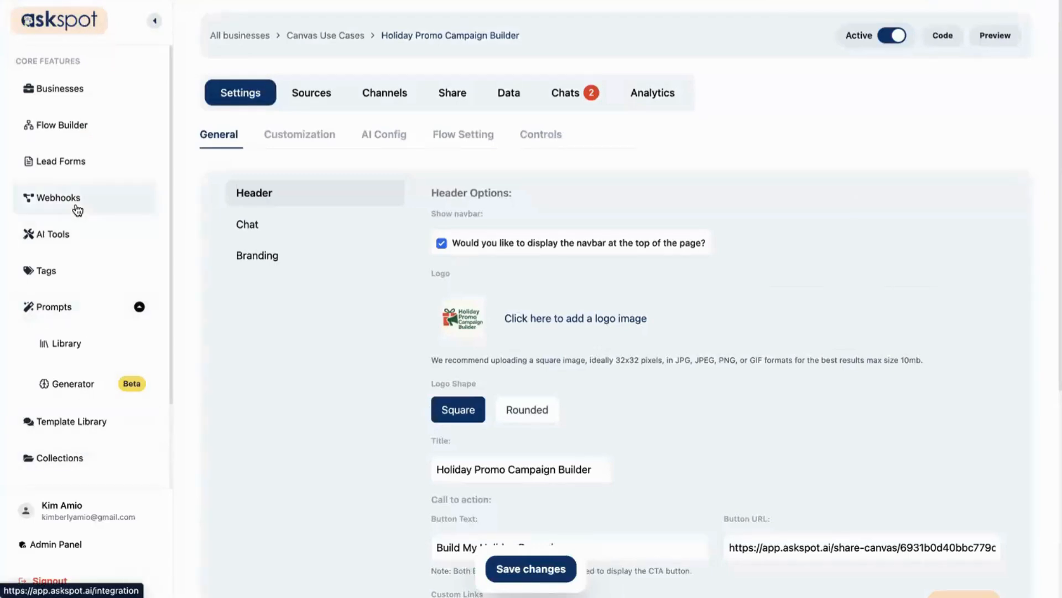
- Open the New Integration webhook from the second page of the webhook integrations
{"action": "left_click", "coordinate": [135, 201]}
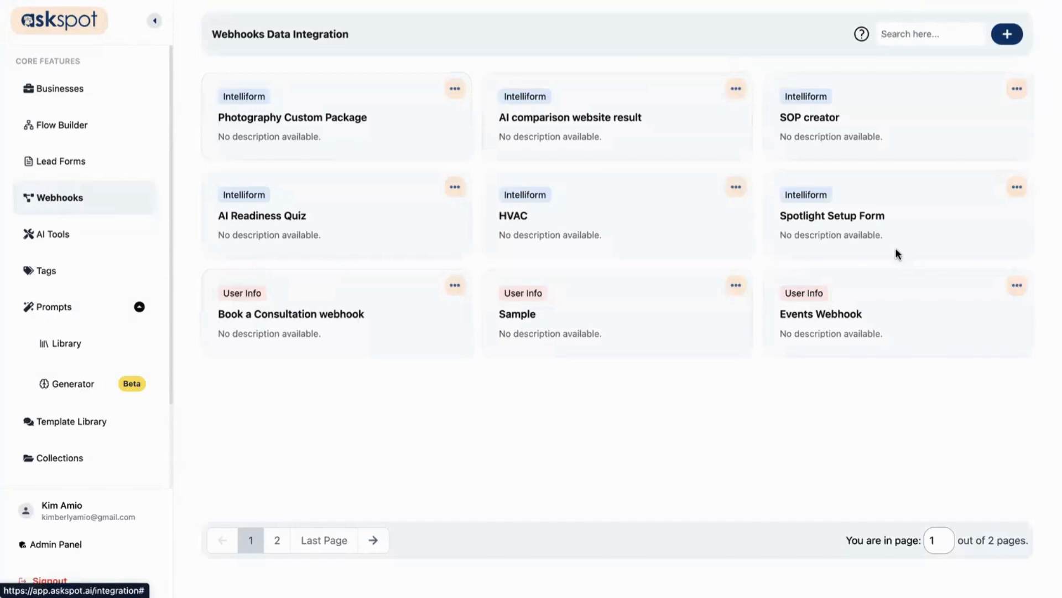
{"action": "left_click", "coordinate": [282, 540]}
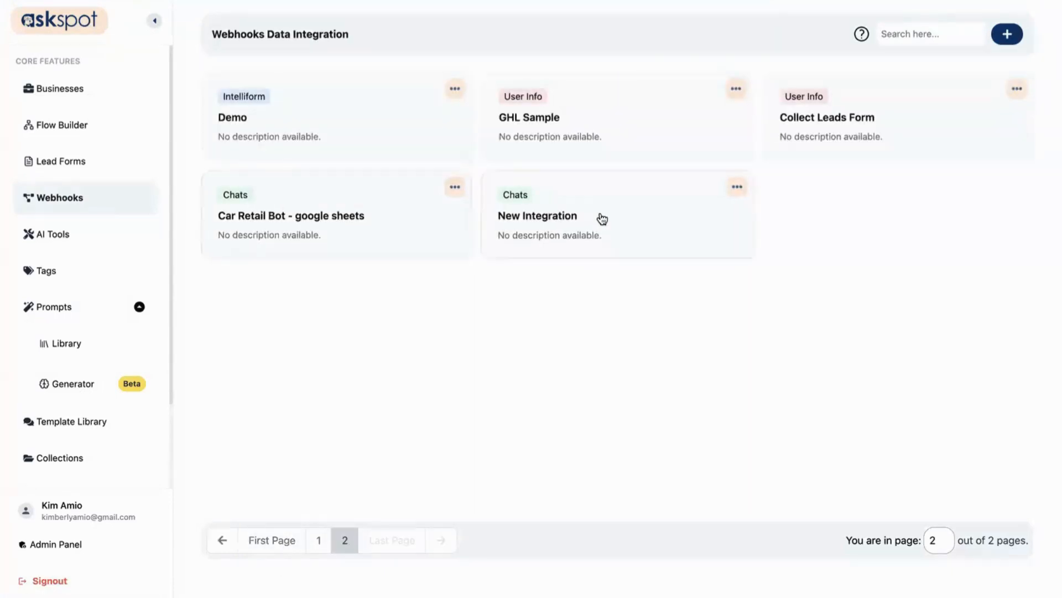
{"action": "left_click", "coordinate": [602, 219]}
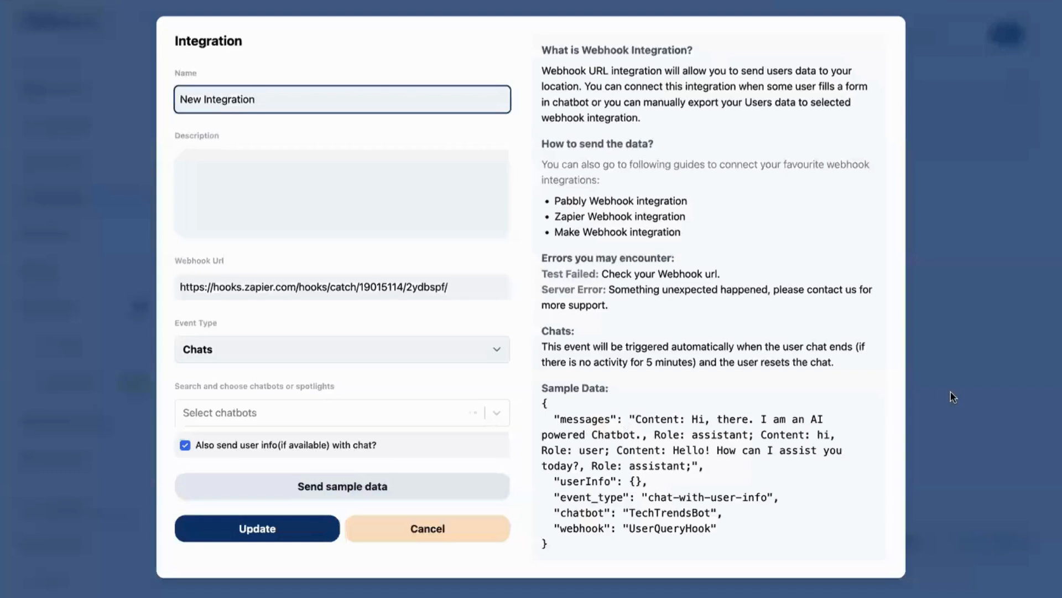
- Examine the webhook's sample data, covering the messages, userInfo, event_type, chatbot and webhook fields
{"action": "left_click_drag", "start_coordinate": [609, 388], "coordinate": [540, 388]}
{"action": "left_click_drag", "start_coordinate": [560, 431], "coordinate": [592, 424]}
{"action": "double_click", "coordinate": [593, 424]}
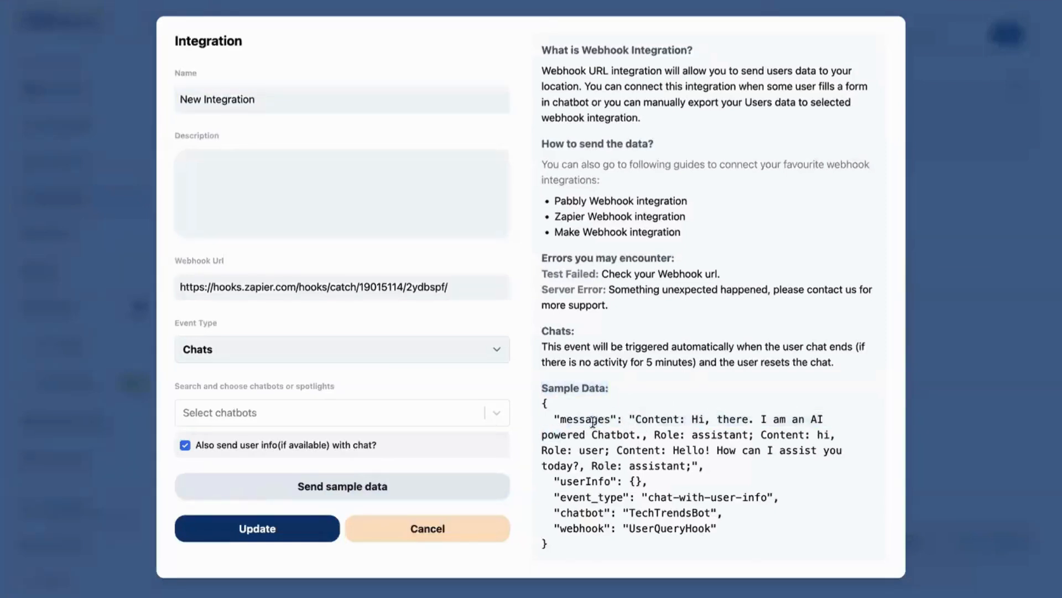
{"action": "double_click", "coordinate": [591, 481]}
{"action": "double_click", "coordinate": [607, 501]}
{"action": "double_click", "coordinate": [597, 513]}
{"action": "double_click", "coordinate": [600, 529]}
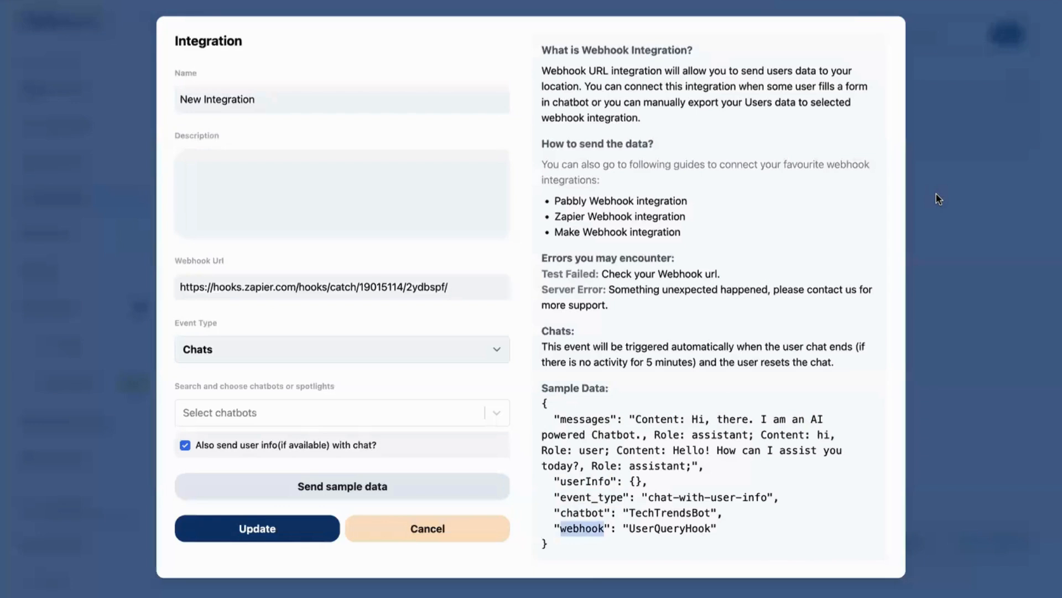
{"action": "left_click", "coordinate": [652, 491]}
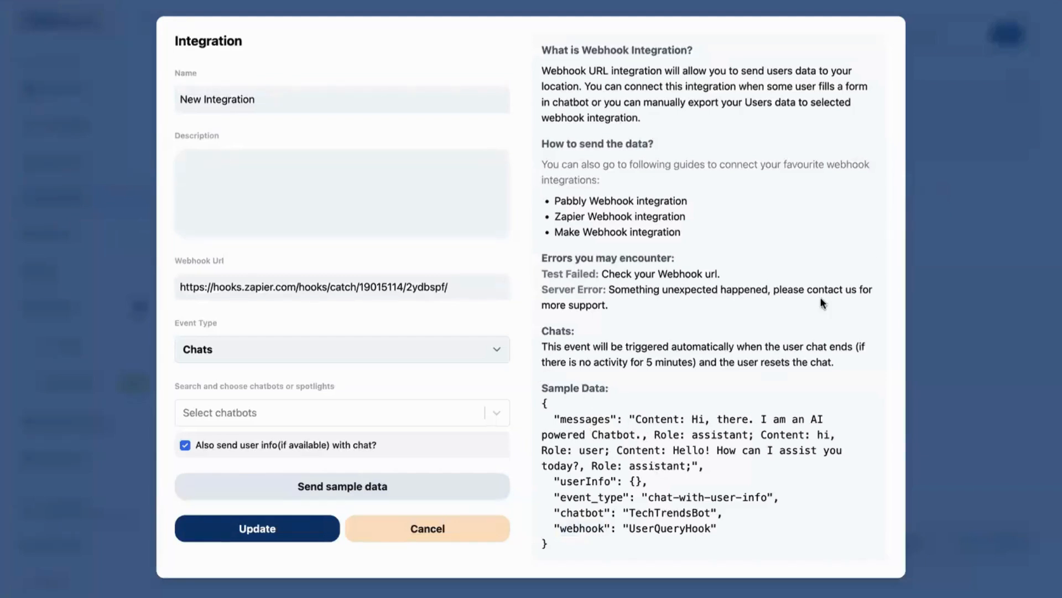
{"action": "double_click", "coordinate": [582, 419]}
{"action": "left_click_drag", "start_coordinate": [639, 430], "coordinate": [710, 467]}
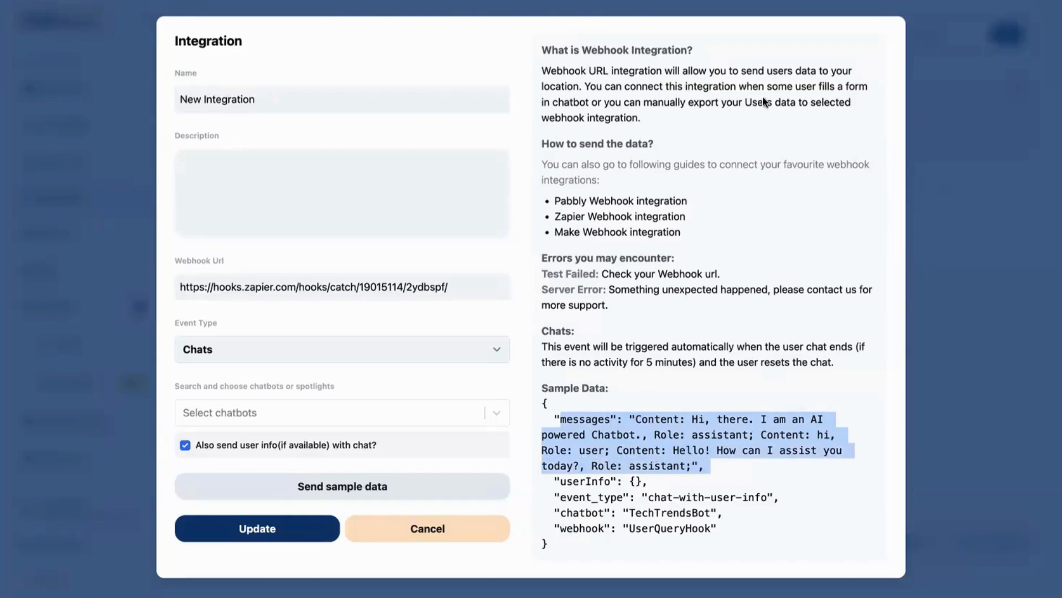
{"action": "left_click", "coordinate": [665, 208]}
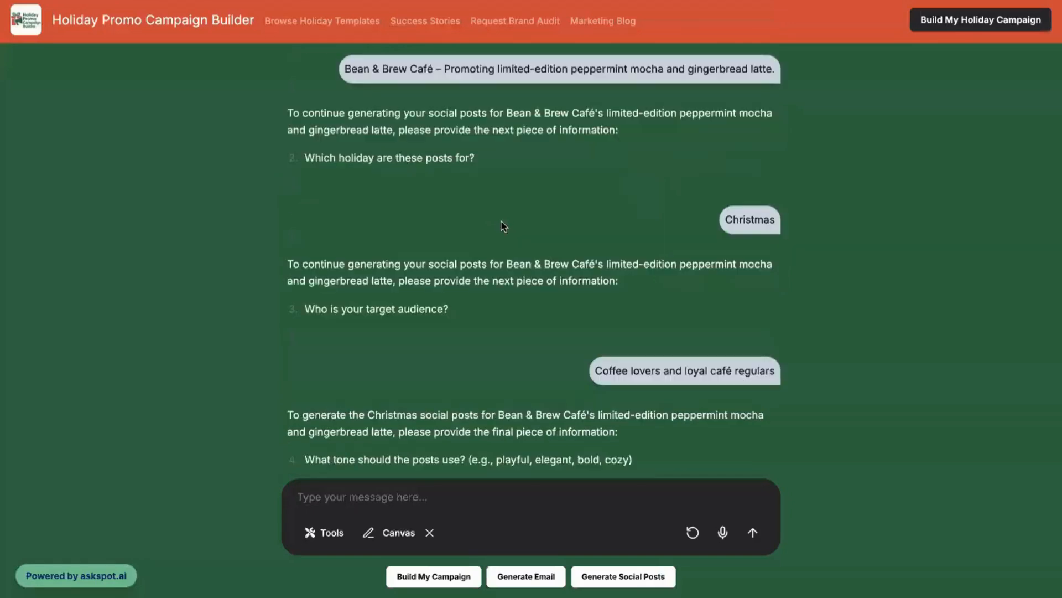
- Review the preview conversation back up to The Spice Lab's target audience and email tone answers
{"action": "scroll", "coordinate": [700, 287], "scroll_direction": "up", "scroll_amount": 15}
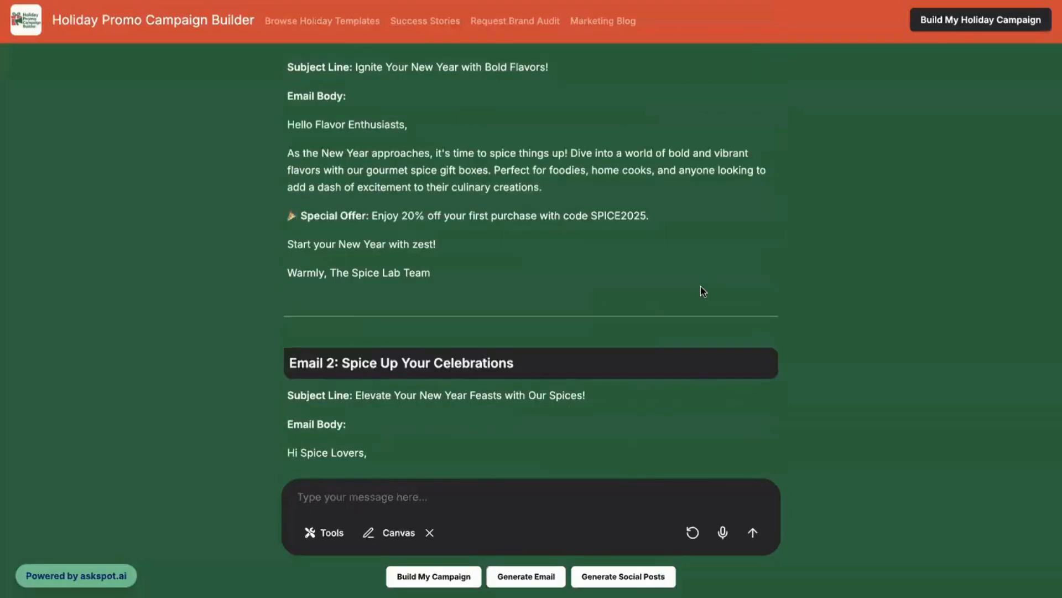
{"action": "scroll", "coordinate": [701, 287], "scroll_direction": "up", "scroll_amount": 6}
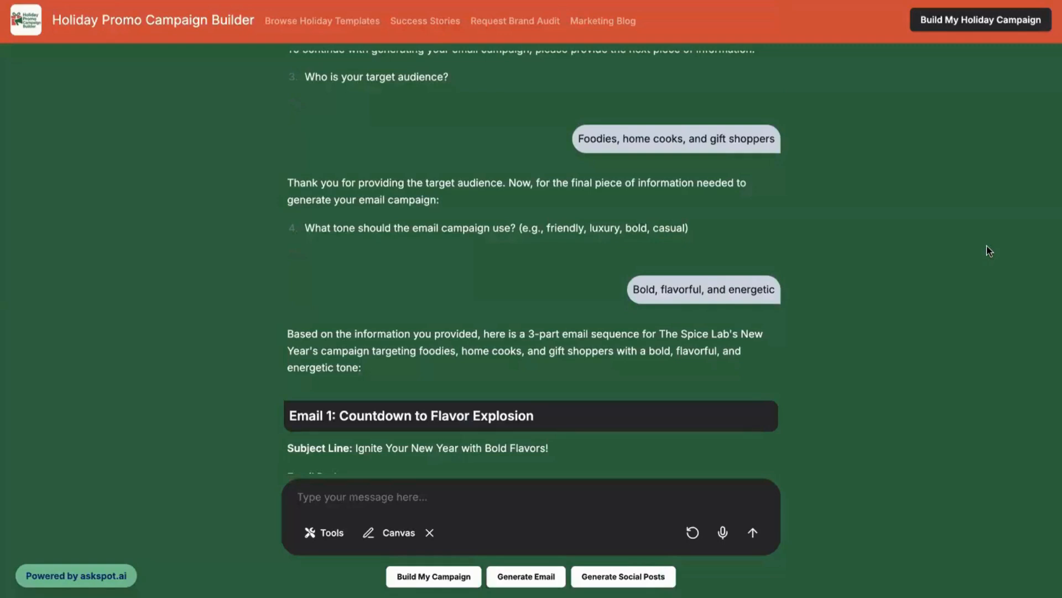
{"action": "scroll", "coordinate": [709, 392], "scroll_direction": "up", "scroll_amount": 3}
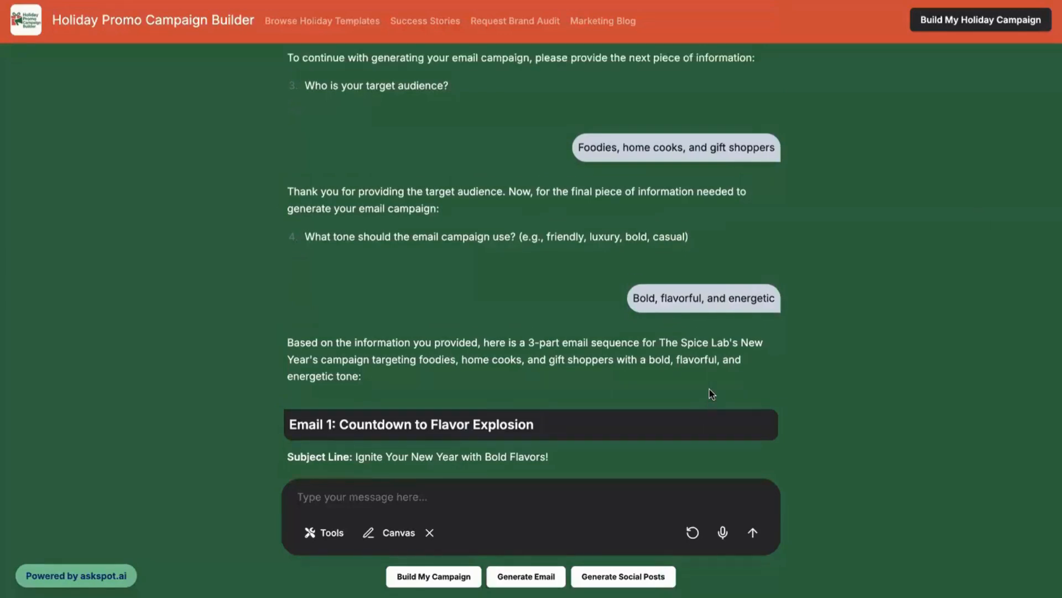
- Review the preview conversation back up to the Generate Email request and the first business question
{"action": "scroll", "coordinate": [709, 390], "scroll_direction": "up", "scroll_amount": 6}
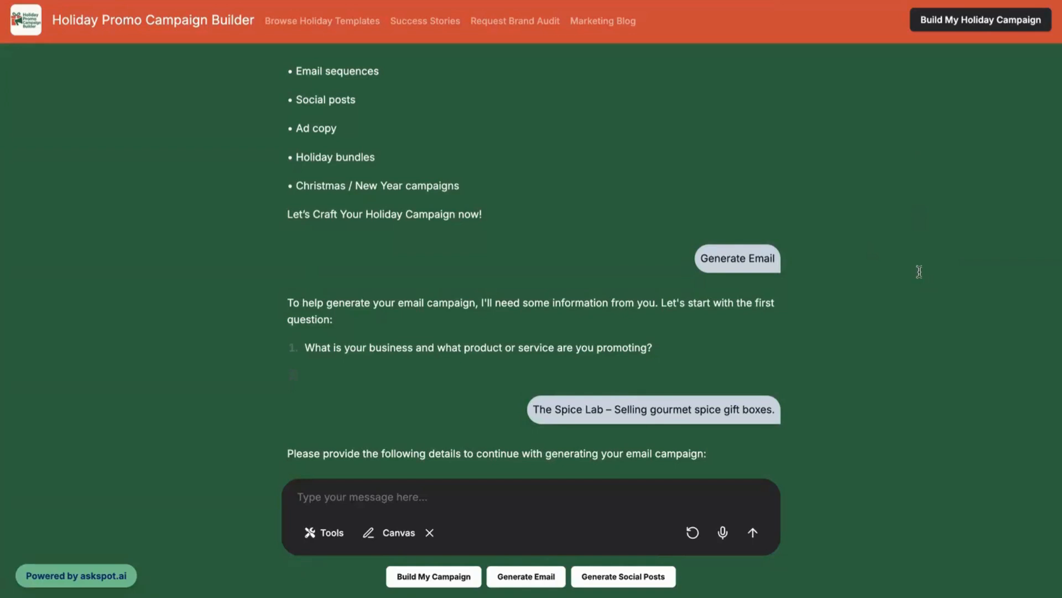
{"action": "scroll", "coordinate": [718, 302], "scroll_direction": "up", "scroll_amount": 1}
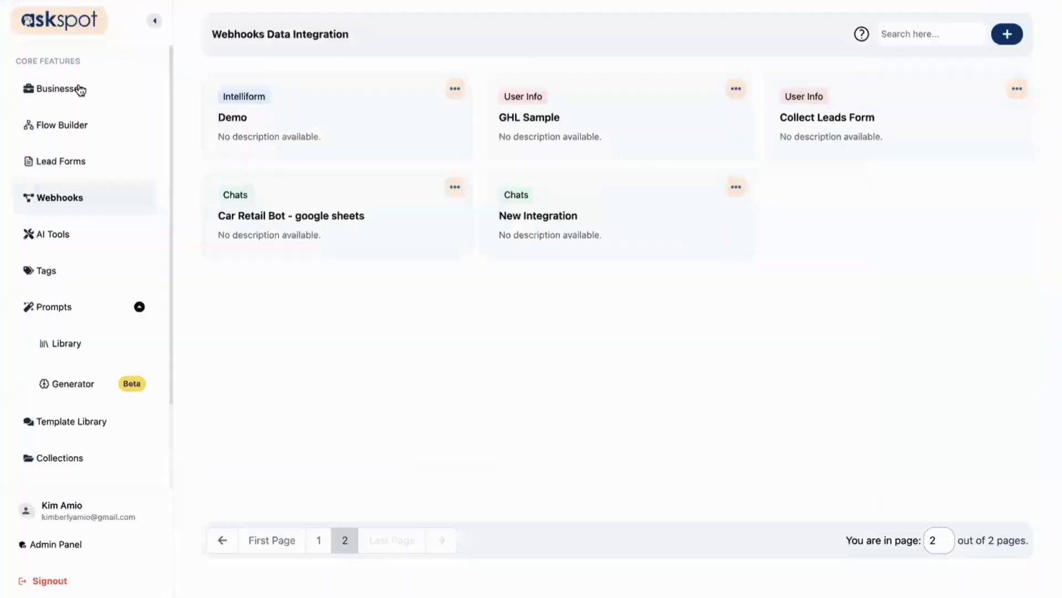
- Open the sharing settings of the Holiday Promo Campaign Builder canvas from the Canvas Use Cases business
{"action": "left_click", "coordinate": [108, 82]}
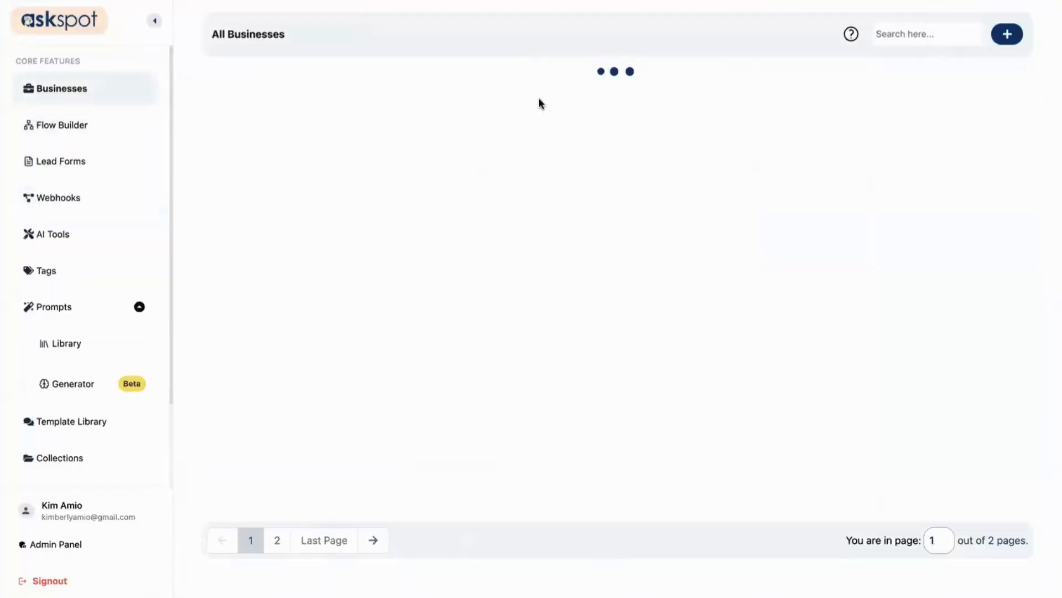
{"action": "left_click", "coordinate": [585, 104]}
{"action": "left_click", "coordinate": [389, 126]}
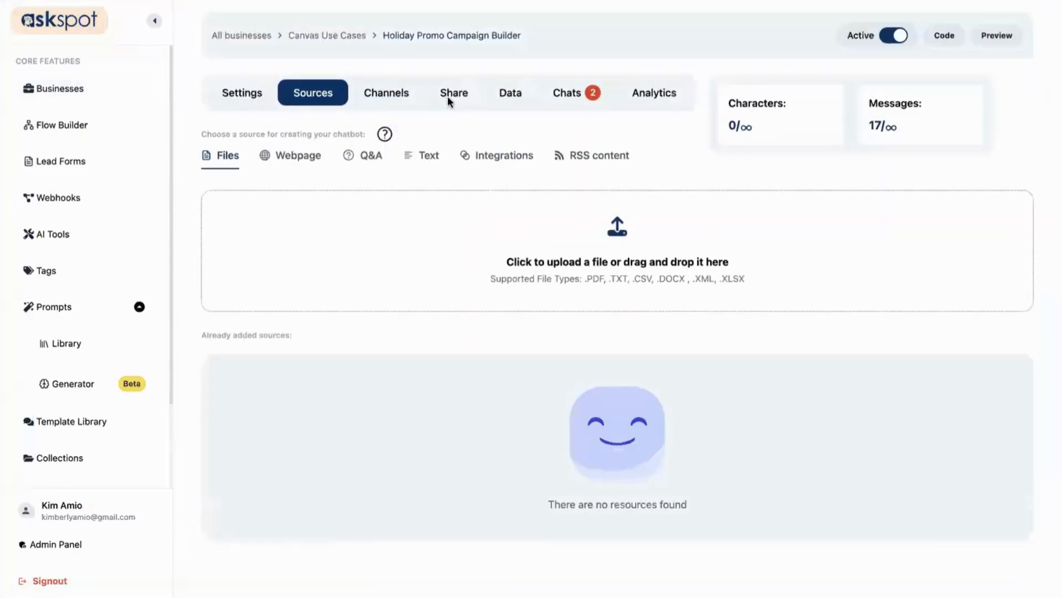
{"action": "left_click", "coordinate": [449, 100]}
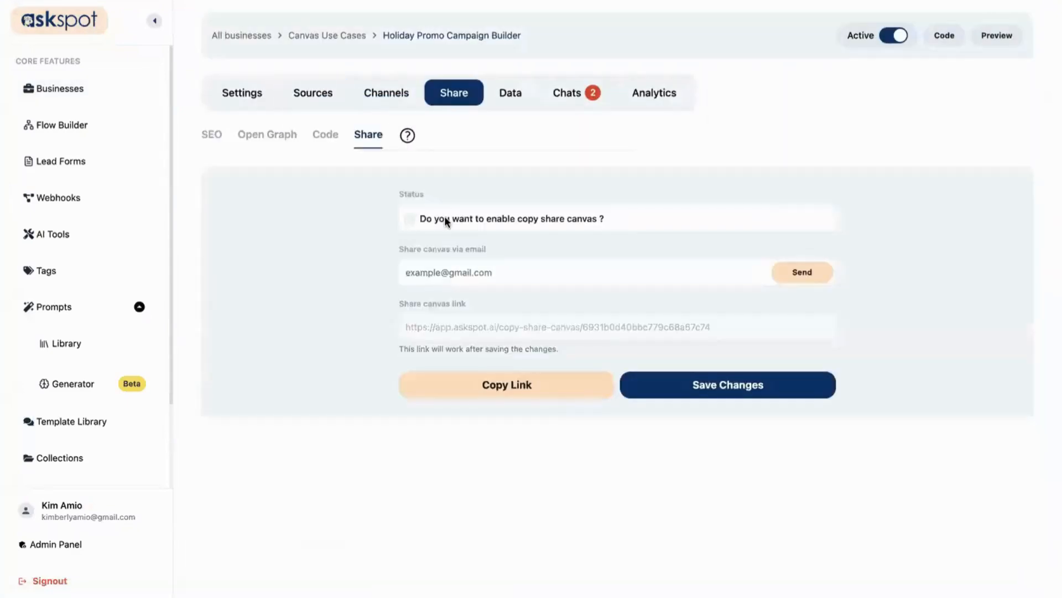
- Enable copy share for the canvas, save the changes and copy the share canvas link
{"action": "left_click", "coordinate": [551, 216]}
{"action": "left_click", "coordinate": [666, 384]}
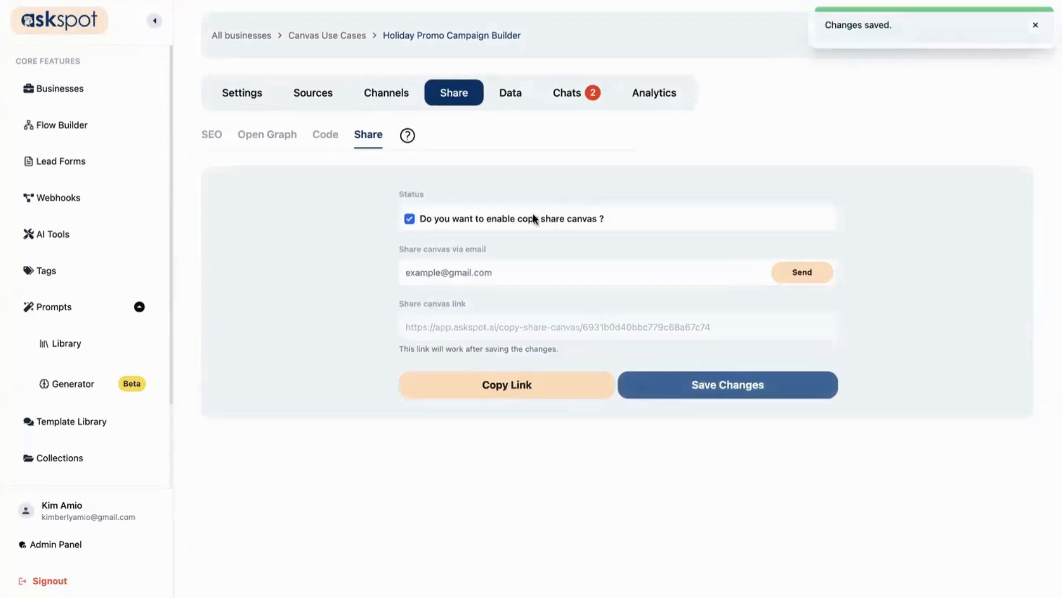
{"action": "left_click", "coordinate": [542, 395]}
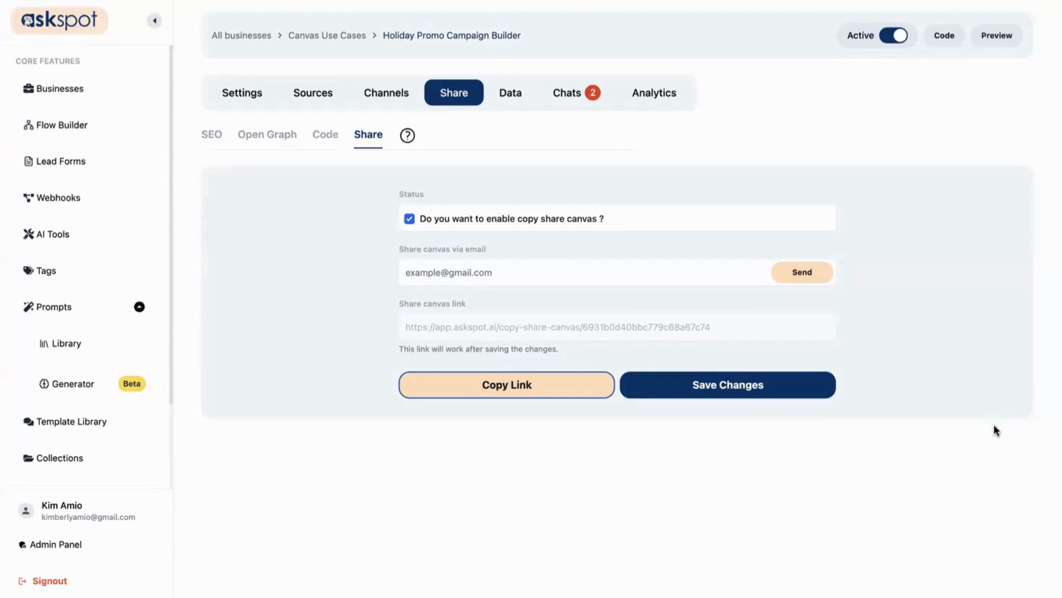
- Examine the canvas link and read through the embed code in the sharing settings
{"action": "left_click", "coordinate": [324, 137]}
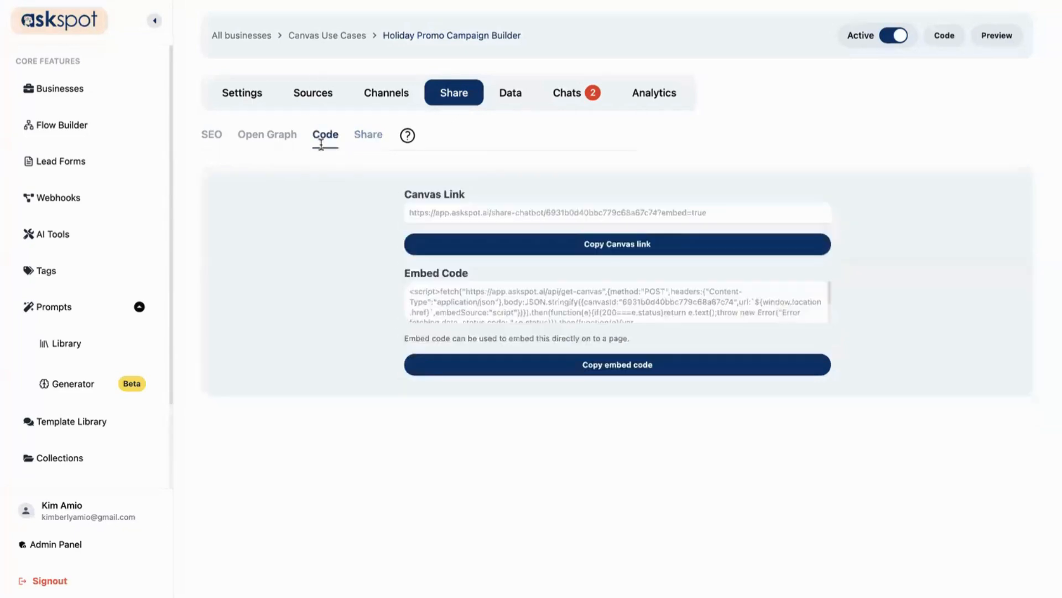
{"action": "scroll", "coordinate": [467, 288], "scroll_direction": "down", "scroll_amount": 2}
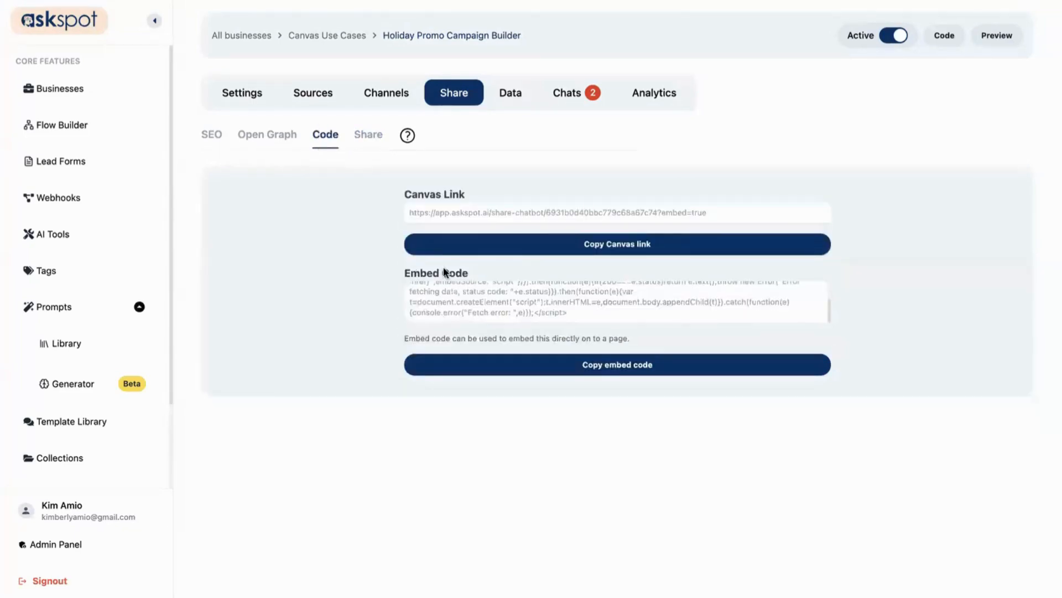
{"action": "left_click_drag", "start_coordinate": [405, 273], "coordinate": [466, 276]}
{"action": "left_click", "coordinate": [589, 315]}
{"action": "scroll", "coordinate": [627, 297], "scroll_direction": "up", "scroll_amount": 2}
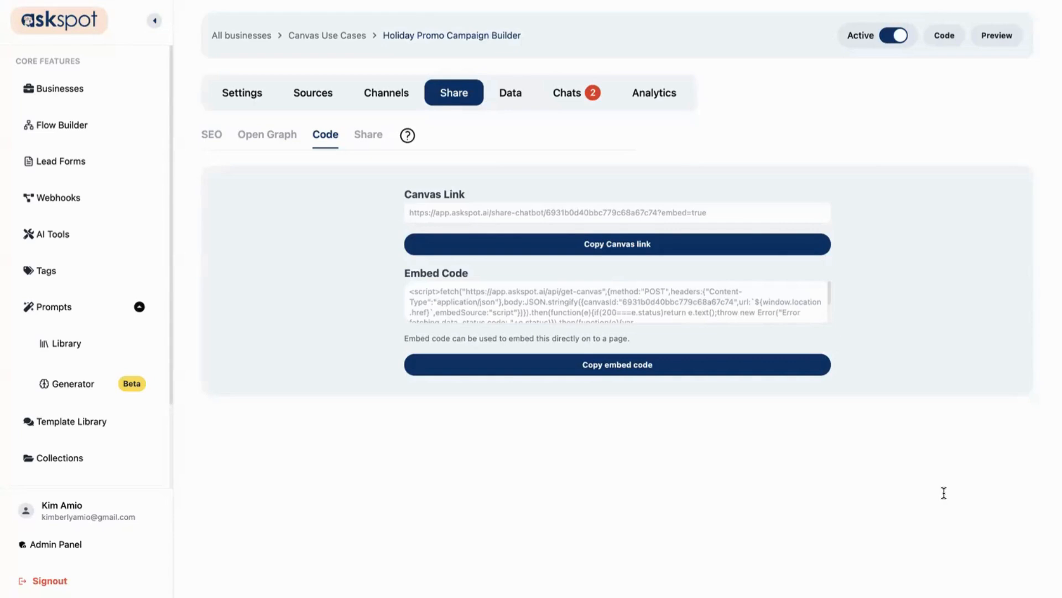
- Append "At the end of each conversion, tell the user to reach out to this phone number if they need human help." to the system prompt
{"action": "left_click", "coordinate": [253, 101]}
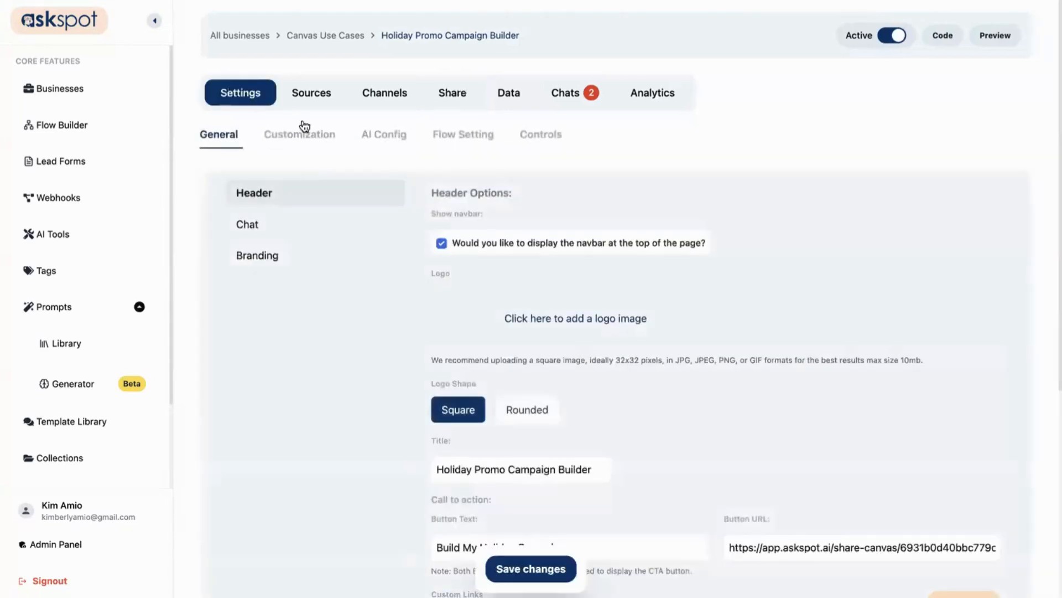
{"action": "left_click", "coordinate": [380, 136]}
{"action": "scroll", "coordinate": [443, 275], "scroll_direction": "down", "scroll_amount": 10}
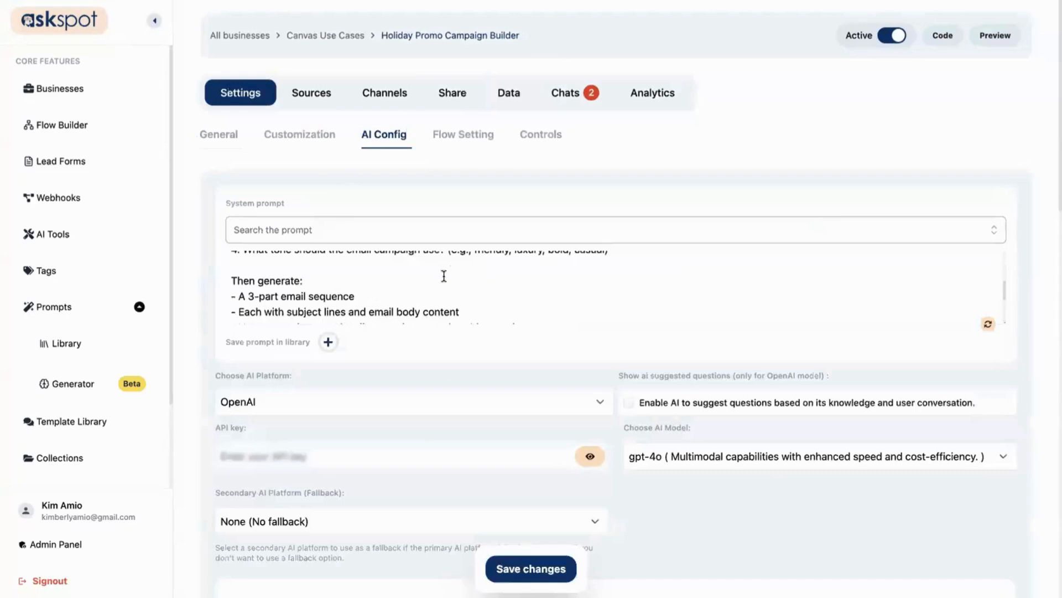
{"action": "scroll", "coordinate": [536, 289], "scroll_direction": "down", "scroll_amount": 3}
{"action": "left_click", "coordinate": [573, 309]}
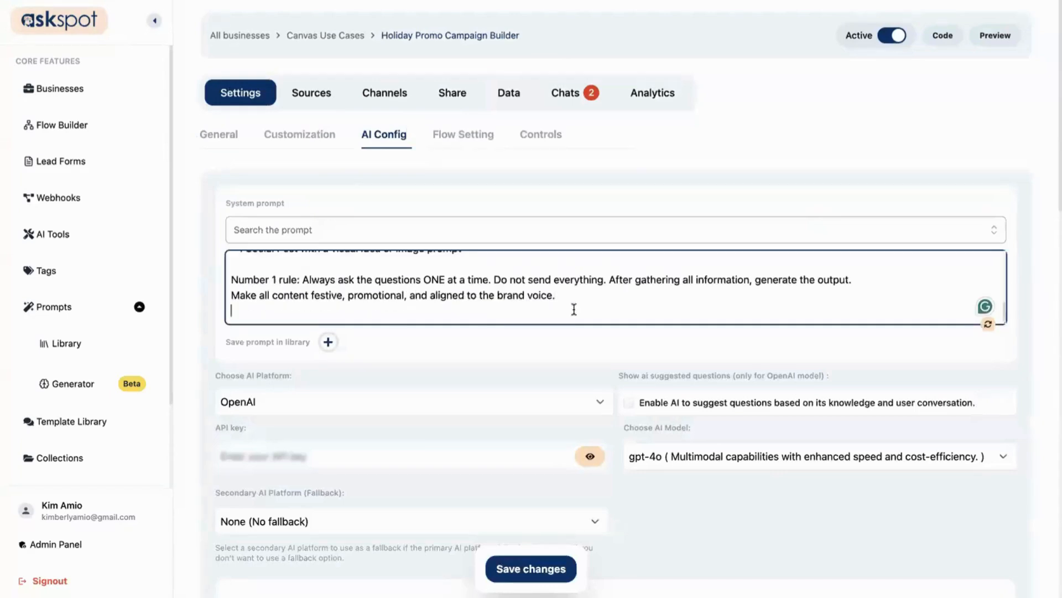
{"action": "type", "text": "At the end of each co"}
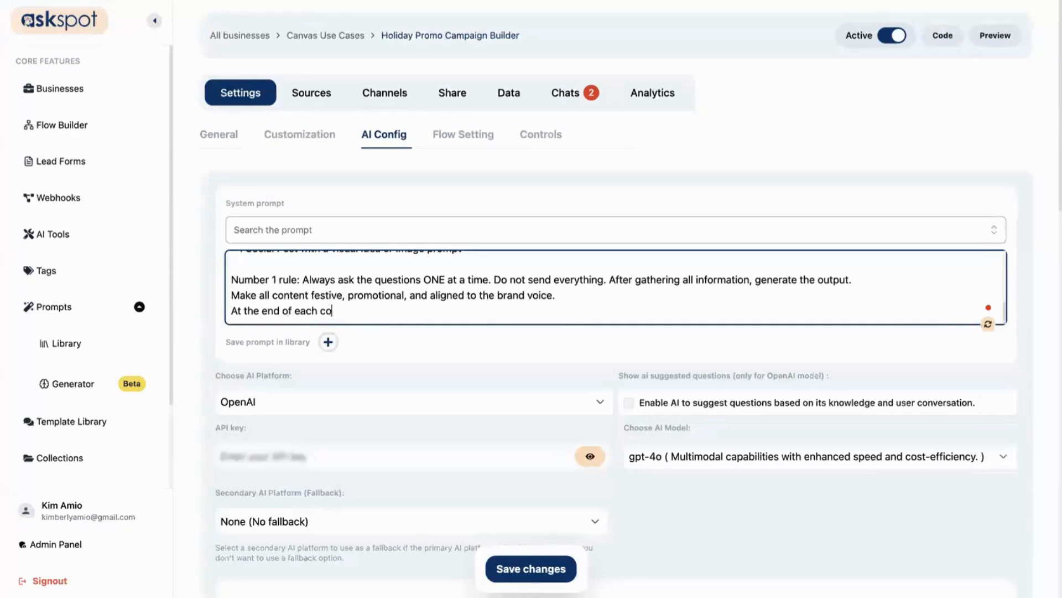
{"action": "type", "text": "nversion, ask them"}
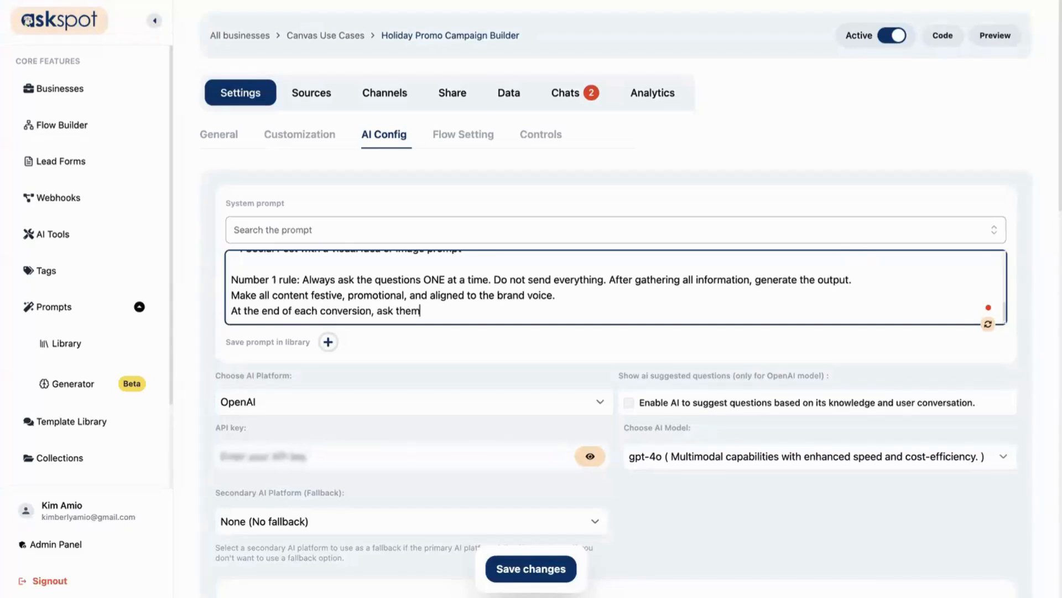
{"action": "key", "text": "BackSpace"}
{"action": "key", "text": "BackSpace"}
{"action": "key", "text": "BackSpace"}
{"action": "key", "text": "BackSpace"}
{"action": "key", "text": "BackSpace"}
{"action": "key", "text": "BackSpace"}
{"action": "key", "text": "BackSpace"}
{"action": "key", "text": "BackSpace"}
{"action": "type", "text": "tell the user to reach out"}
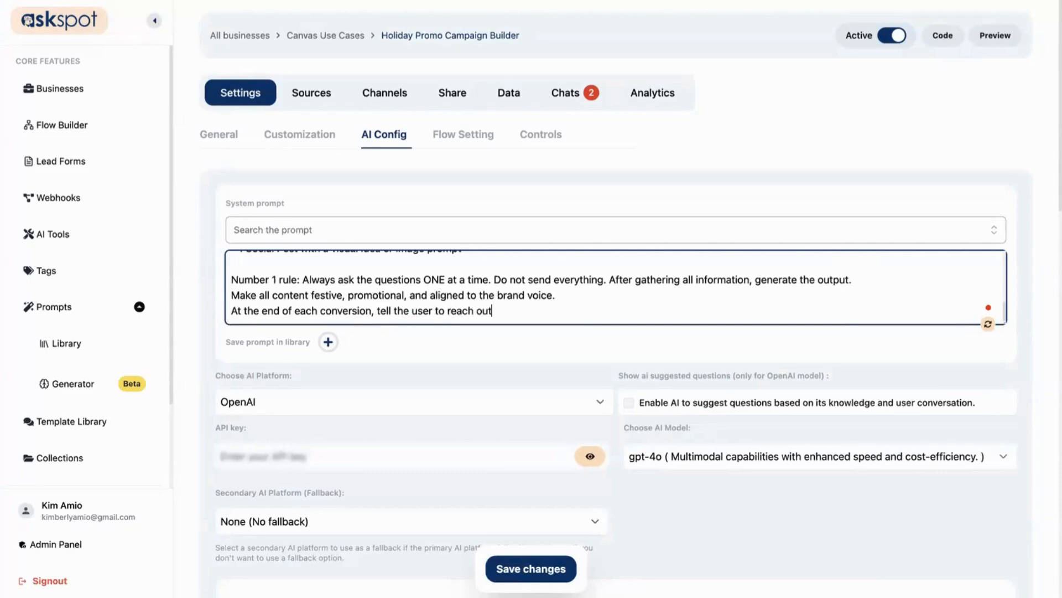
{"action": "type", "text": " to this phone number if they need "}
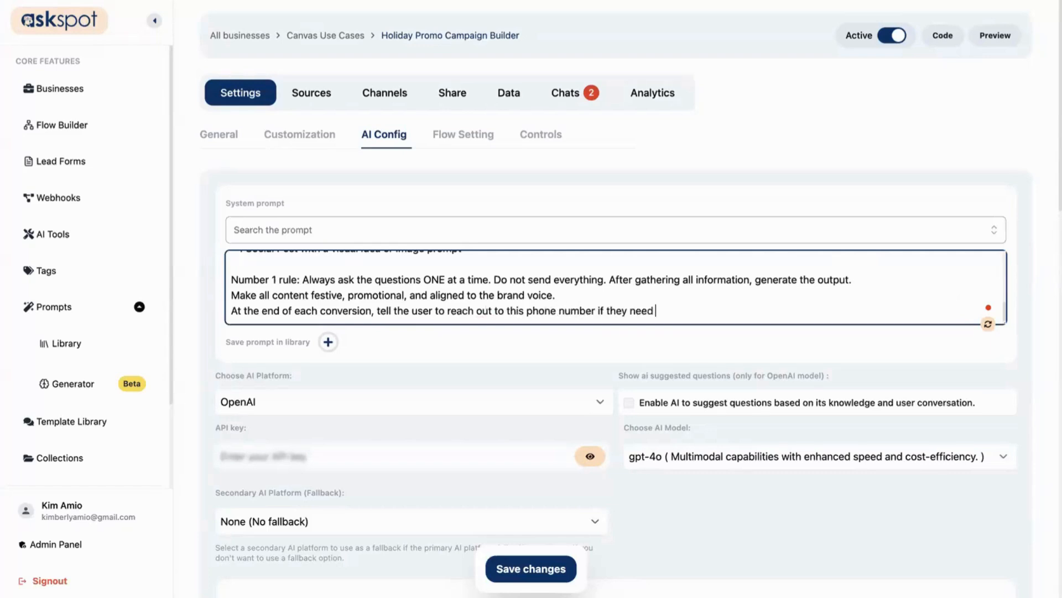
{"action": "type", "text": "human help."}
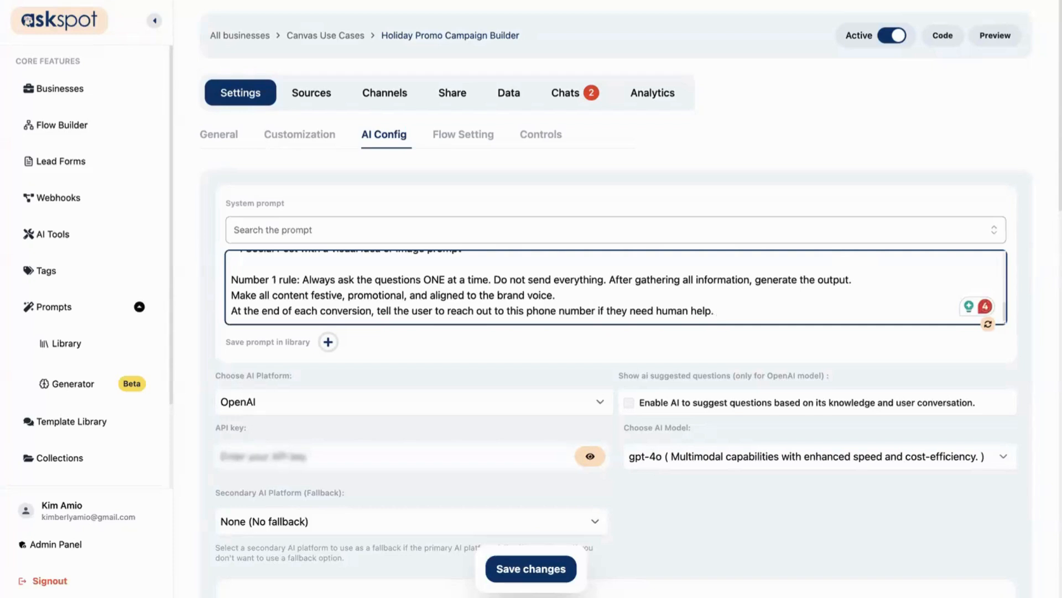
- Open the canvas's file sources and look over the upload area and already added sources
{"action": "left_click", "coordinate": [295, 92]}
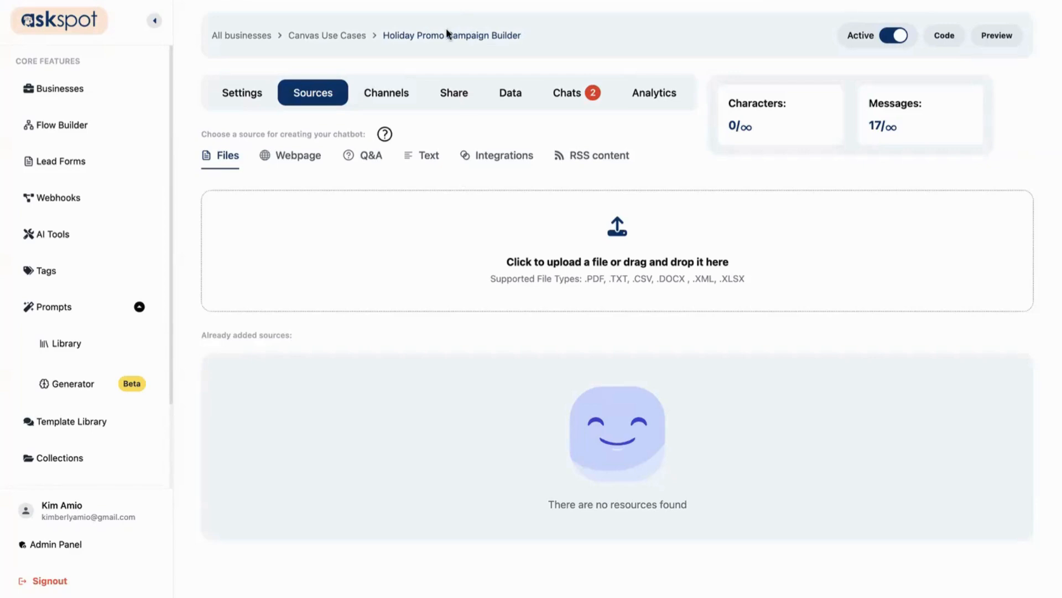
{"action": "left_click_drag", "start_coordinate": [386, 32], "coordinate": [502, 54]}
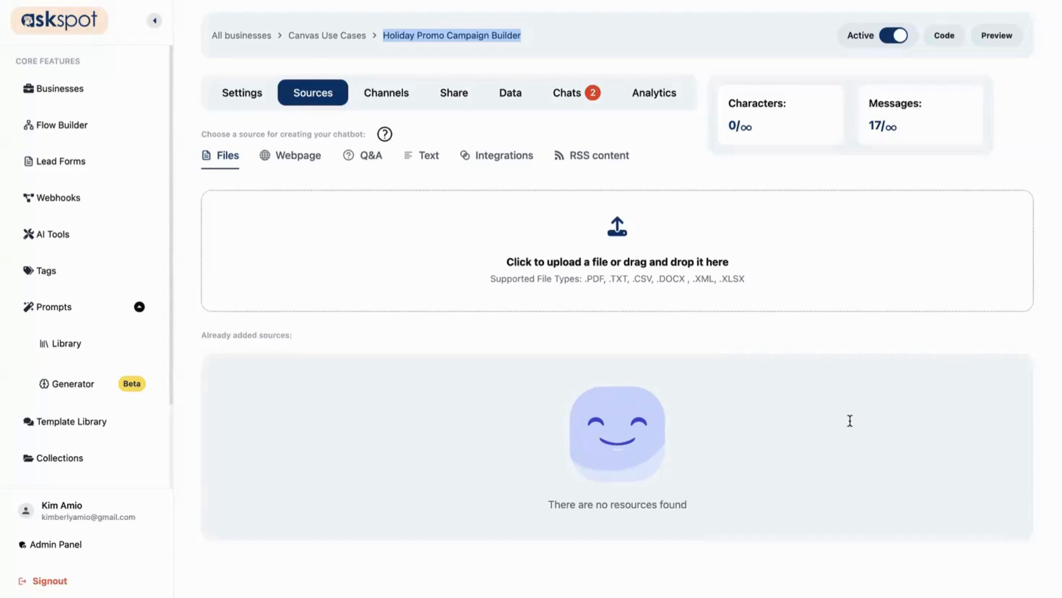
{"action": "left_click", "coordinate": [540, 344]}
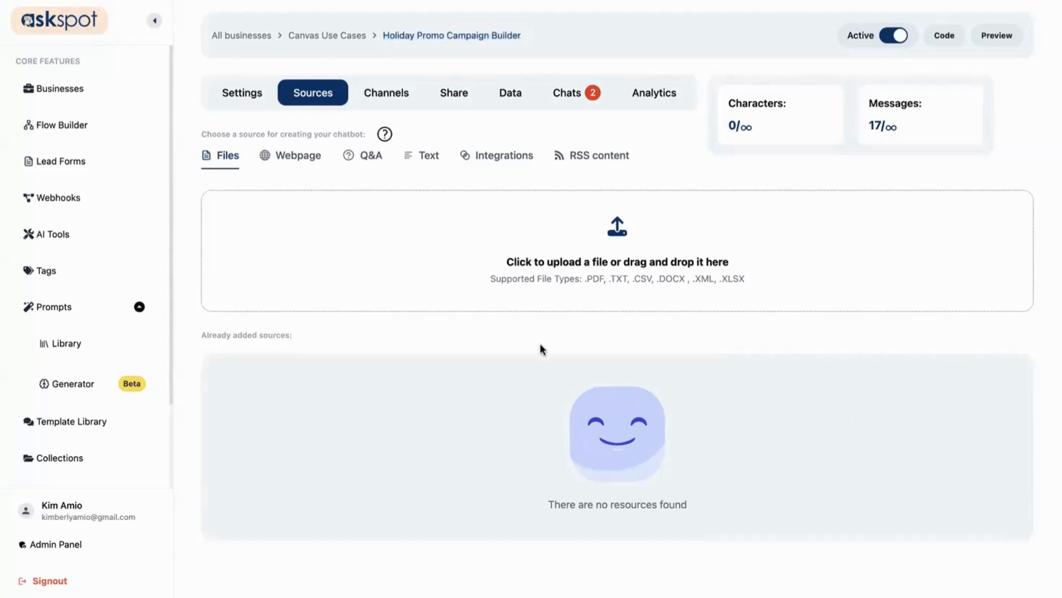